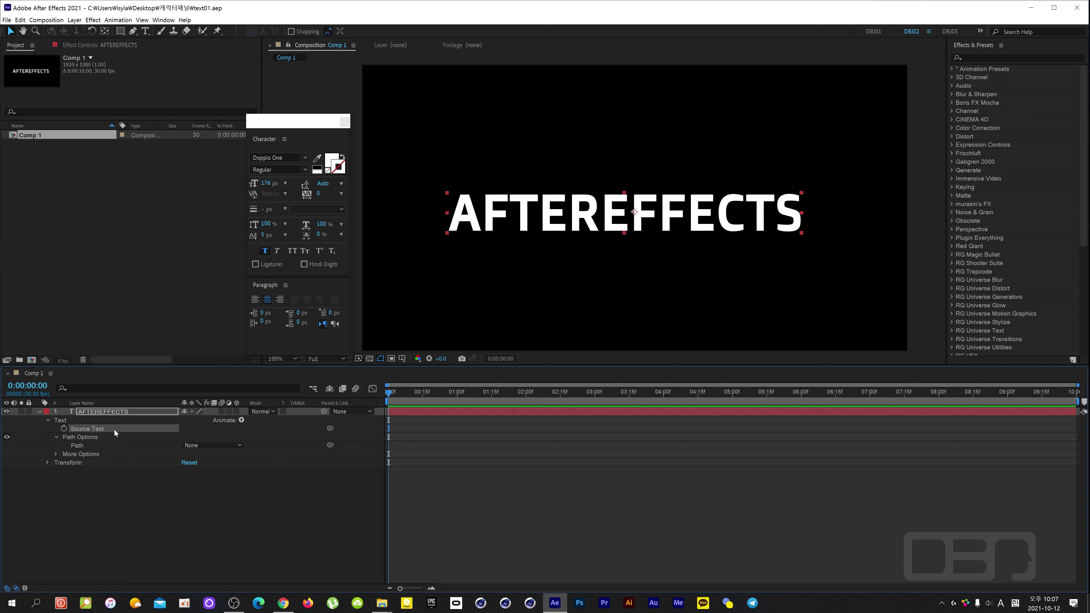
- Start Source Text keyframing on the AFTEREFFECTS text layer at 0:00:01:00
left_click(120, 411)
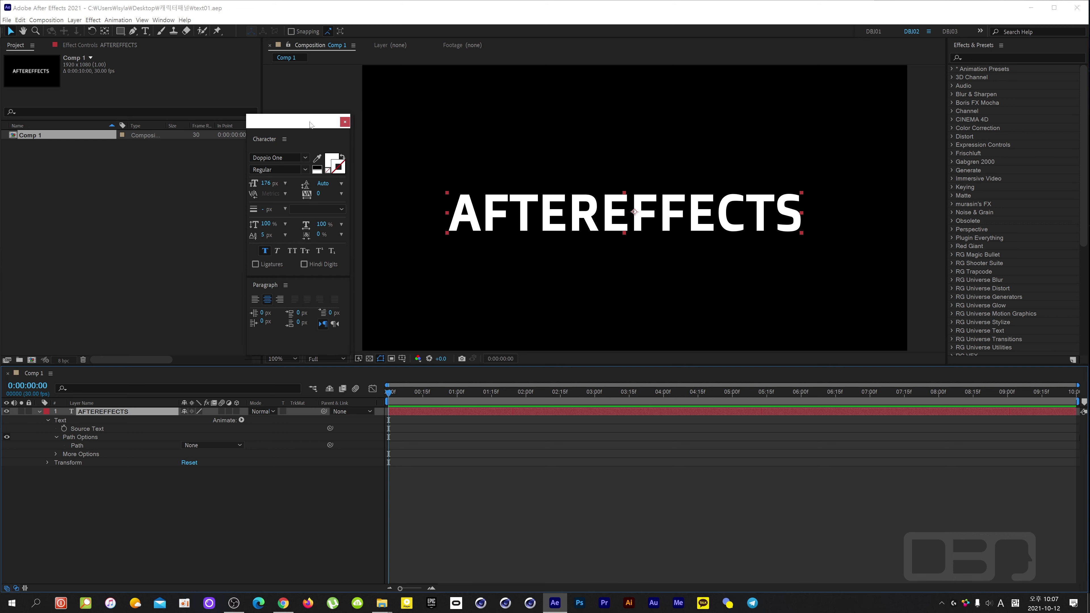
mouse_move(313, 122)
left_mouse_down()
mouse_move(309, 160)
mouse_move(327, 148)
mouse_move(450, 149)
mouse_move(352, 150)
mouse_move(317, 163)
mouse_move(314, 138)
left_mouse_up()
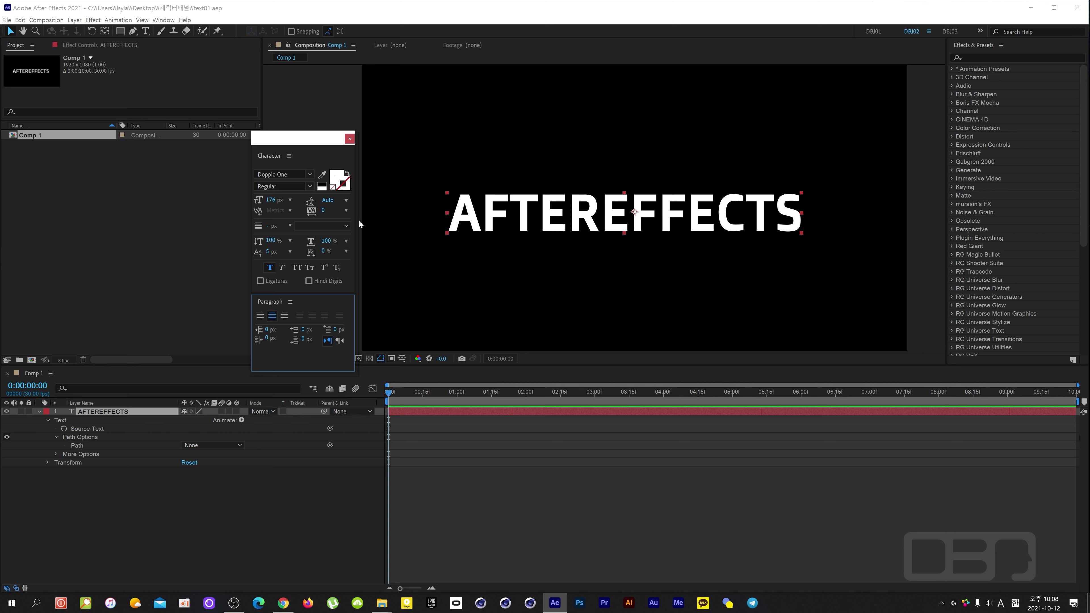
left_click(336, 179)
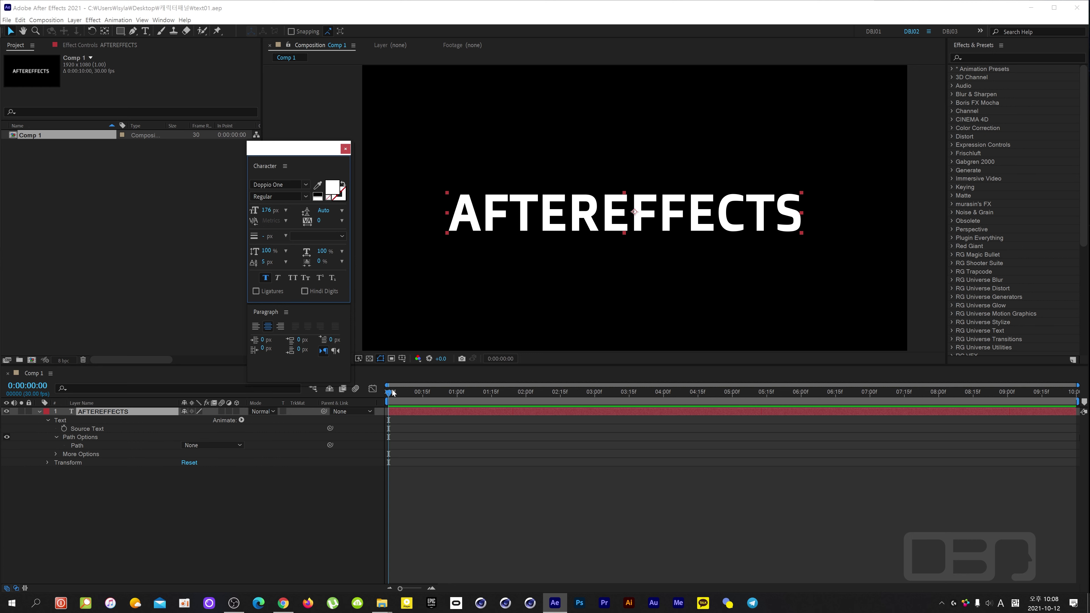
left_click_drag(389, 394, 459, 397)
left_click(64, 429)
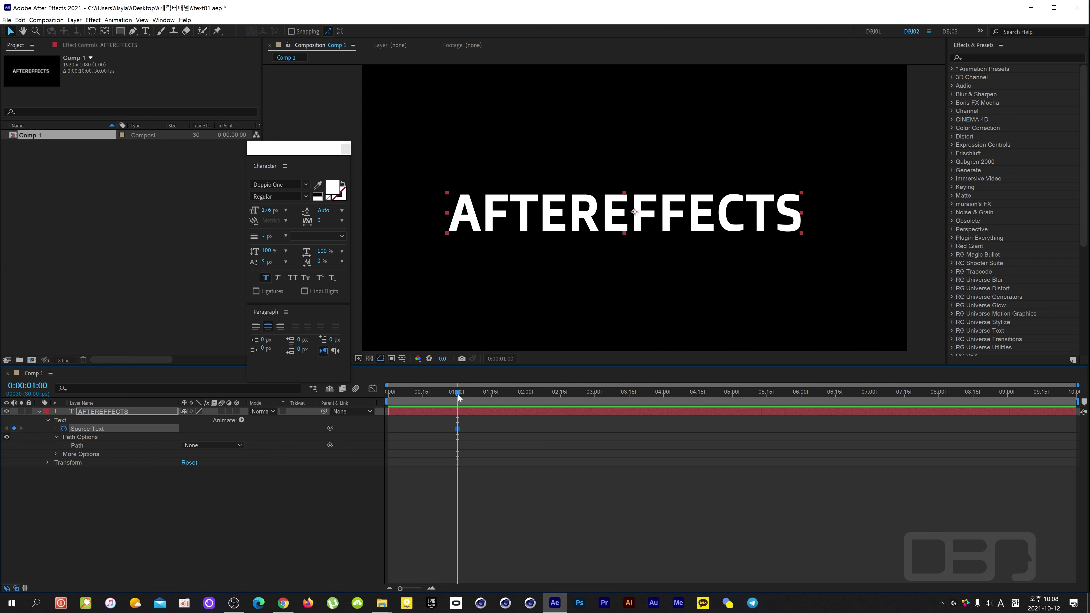
- Keyframe the whole text with faux italic at 0:00:02:00, and with faux italic and faux bold turned off at 0:00:02:15
left_click_drag(458, 392, 527, 396)
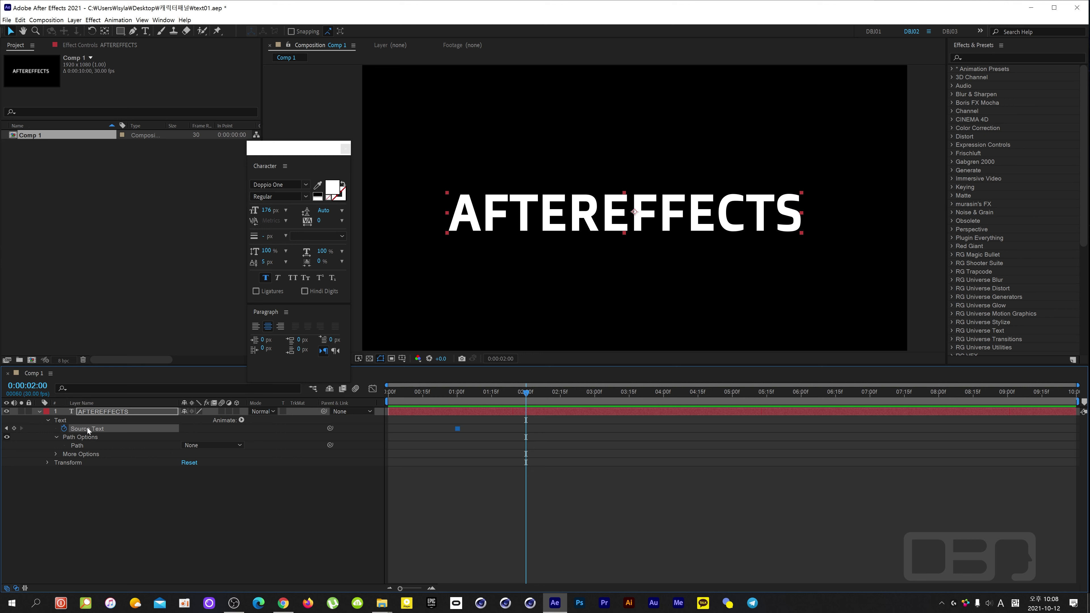
left_click(278, 277)
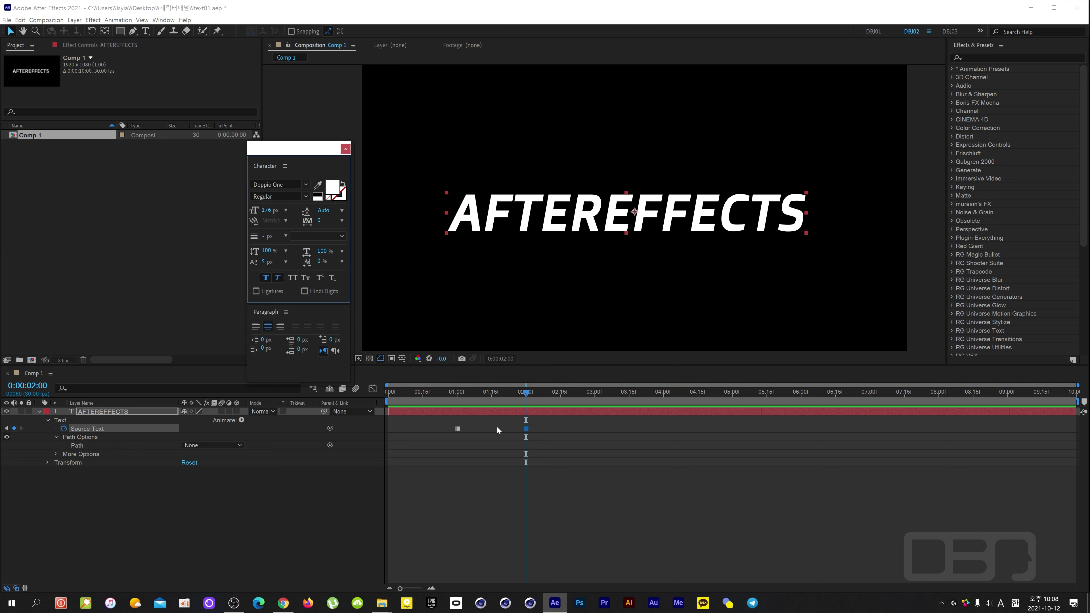
left_click_drag(529, 393, 562, 396)
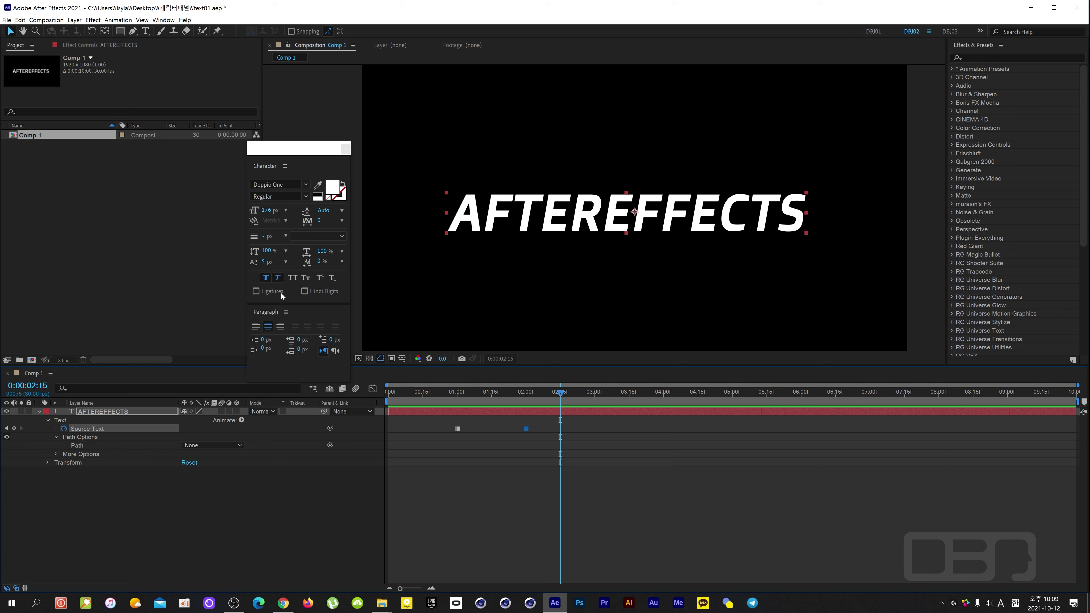
left_click(278, 278)
left_click(266, 278)
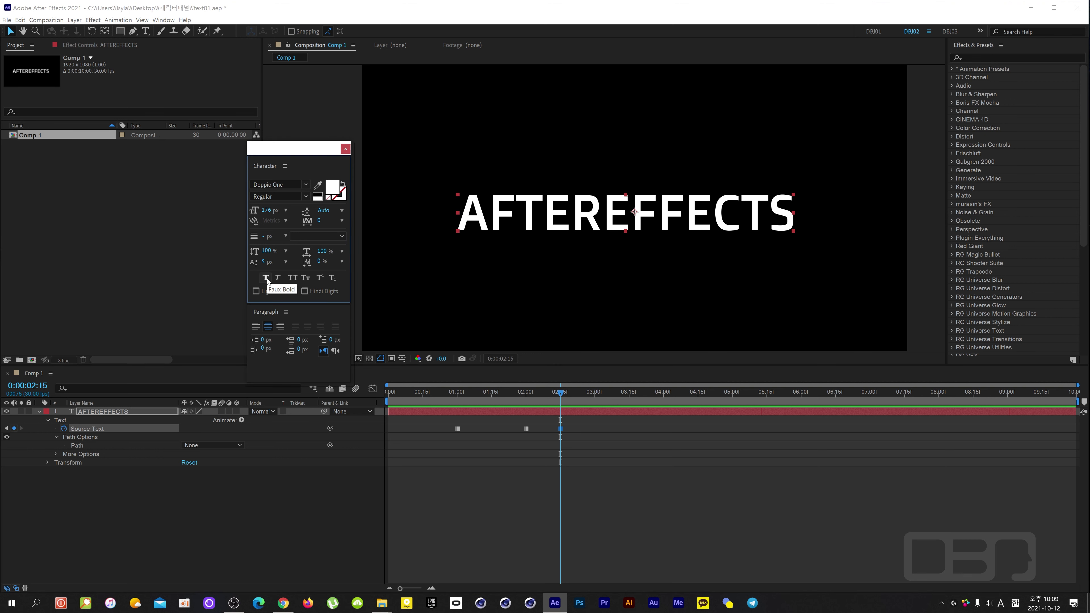
- Change the fill colour of the letters TER to red at 0:00:02:15
left_click(145, 31)
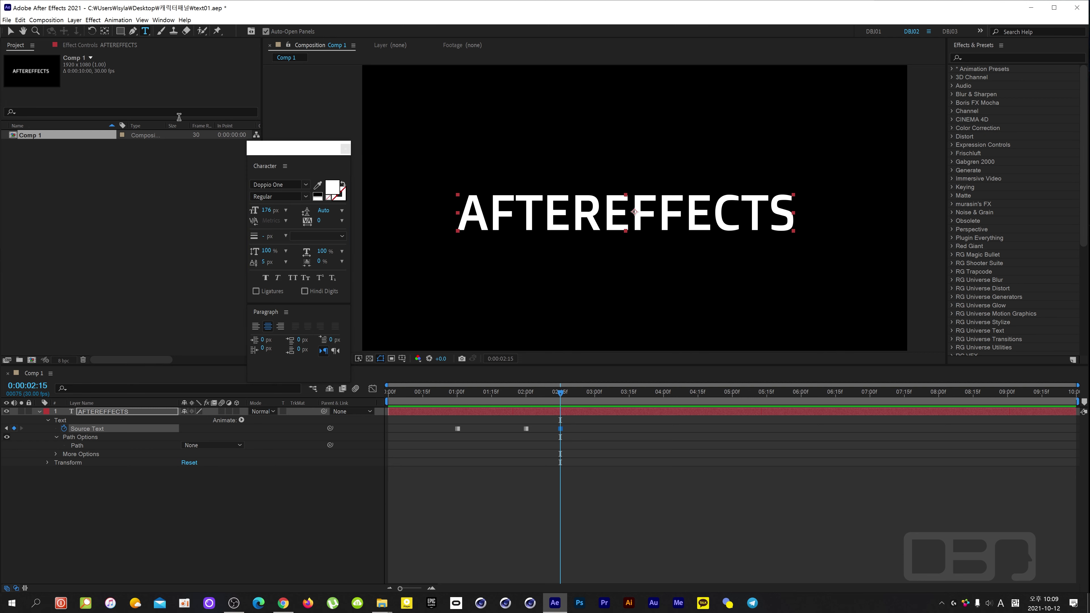
left_click_drag(595, 206, 510, 208)
left_click(338, 185)
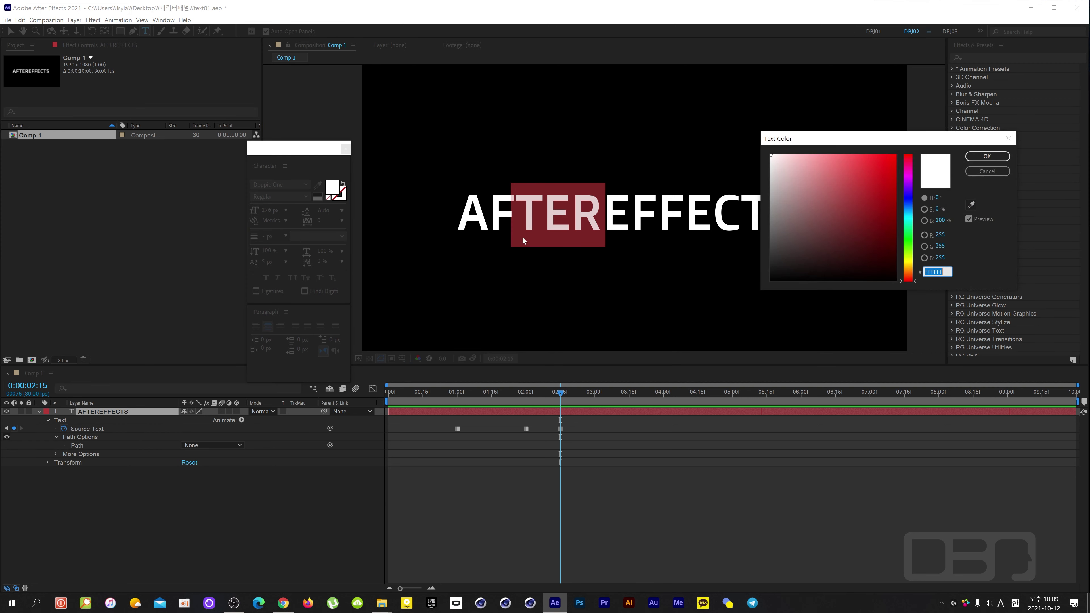
left_click(896, 155)
left_click(987, 156)
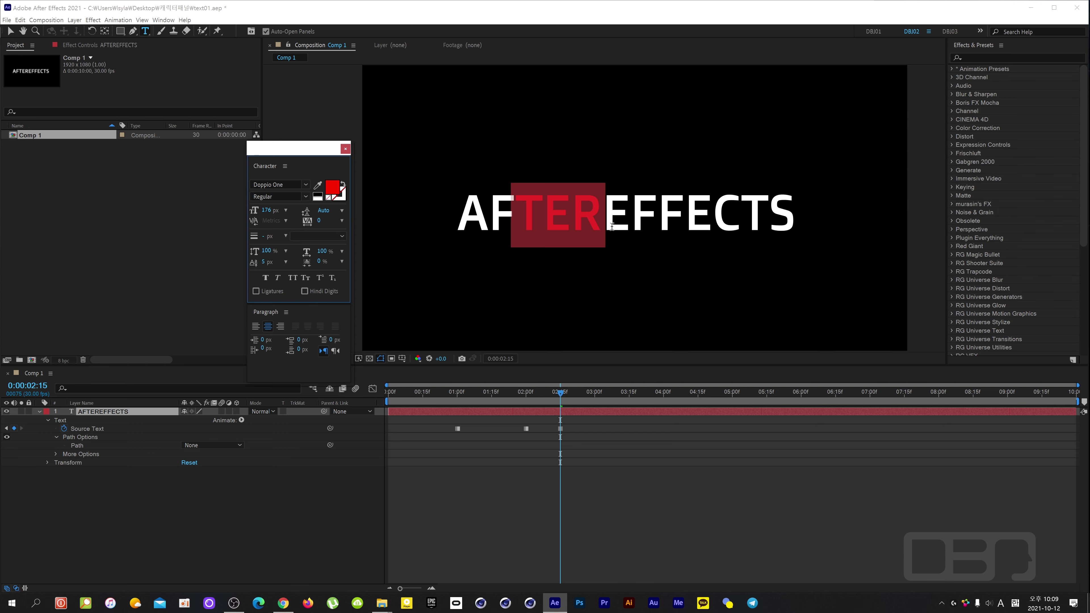
- Set the font of the letters FE in the second half of the word to Forte
left_click(657, 217)
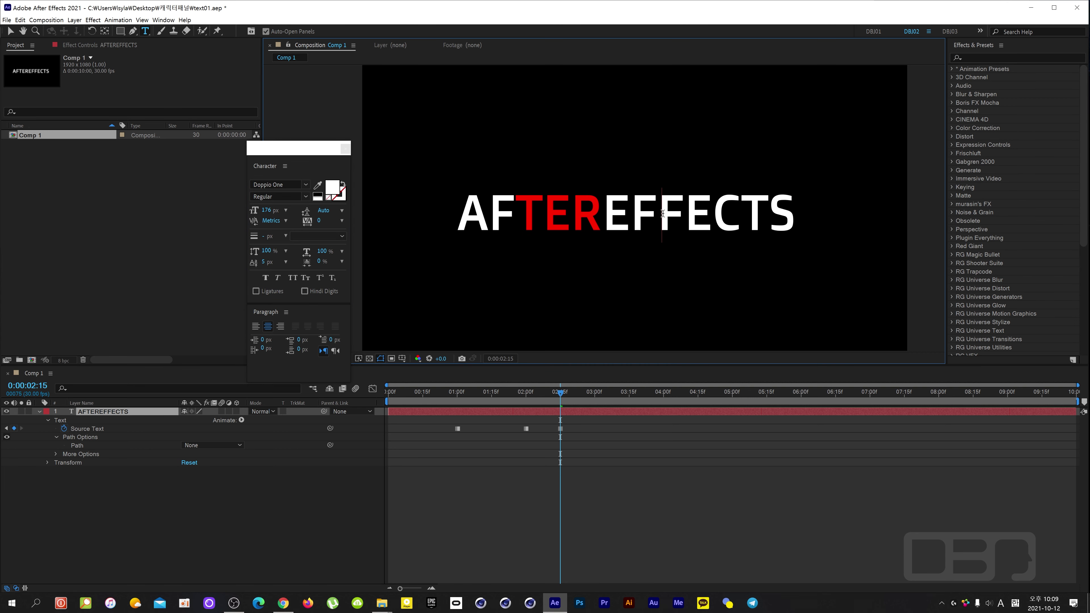
left_click_drag(695, 214, 714, 215)
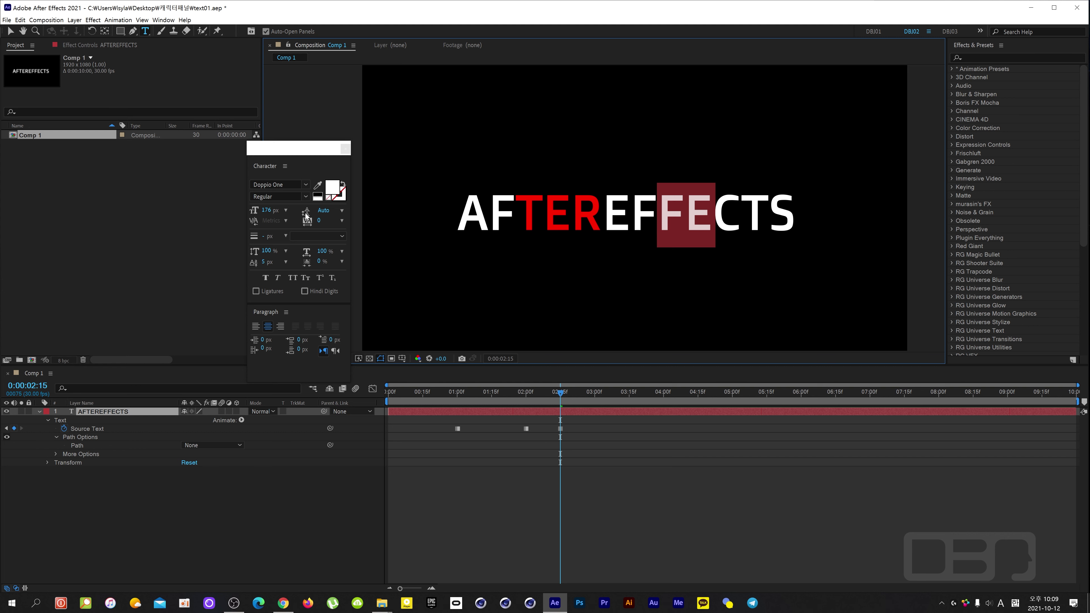
left_click(305, 190)
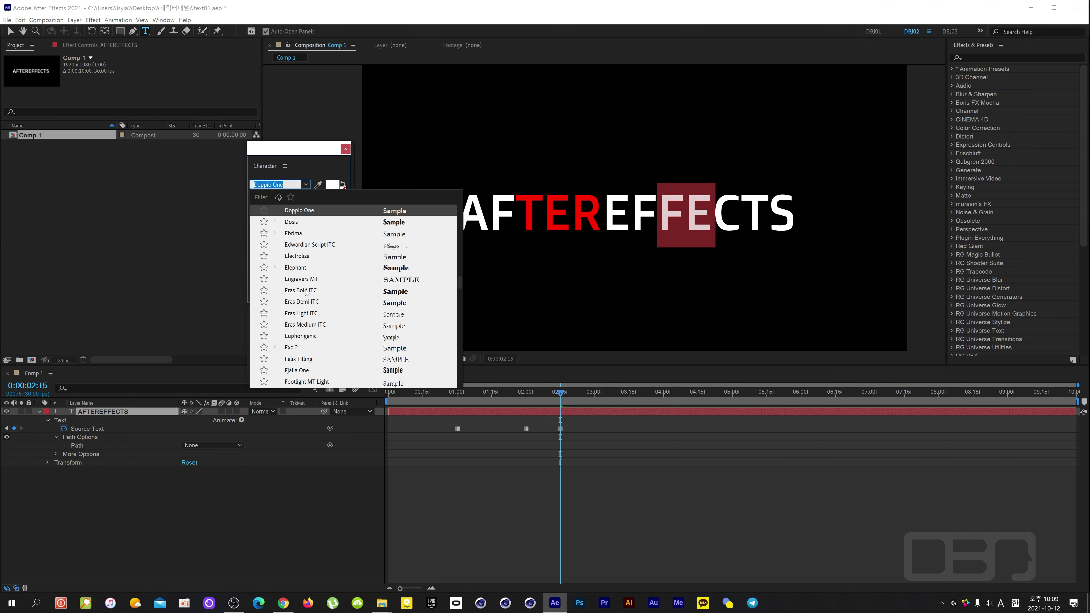
left_click(306, 292)
left_click(305, 188)
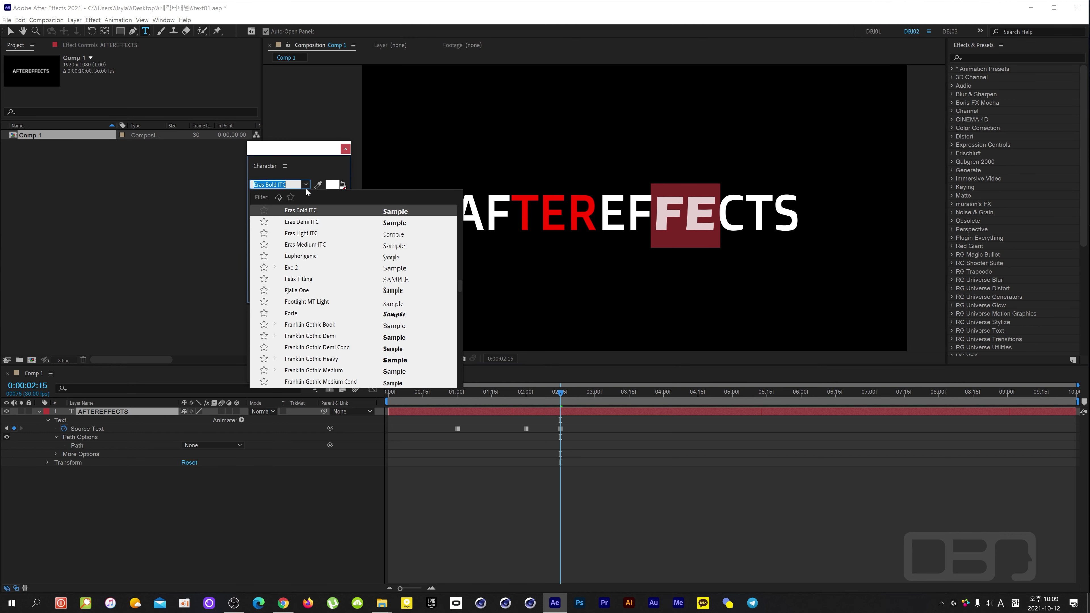
left_click(292, 314)
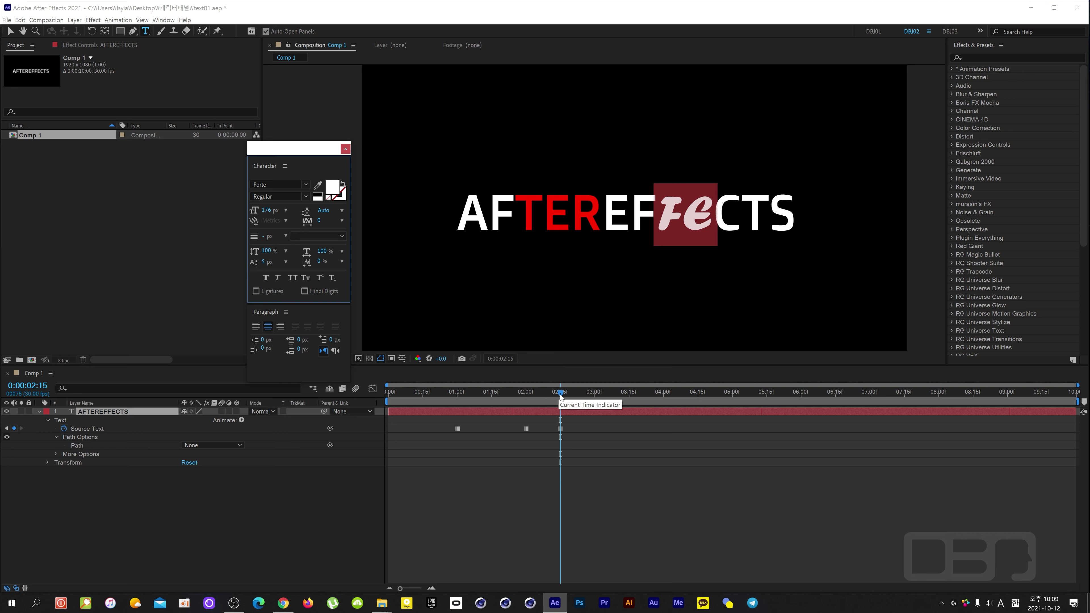
- Add a bright yellow stroke (R 226, G 255, B 0) to the whole text at 0:00:03:01
left_click_drag(560, 397, 597, 402)
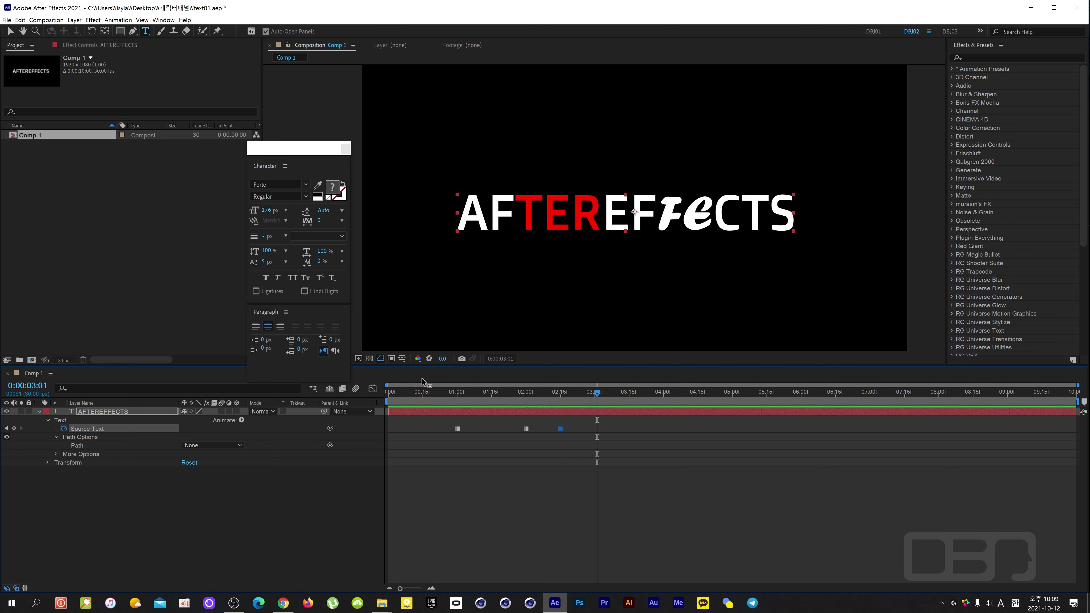
left_click(344, 197)
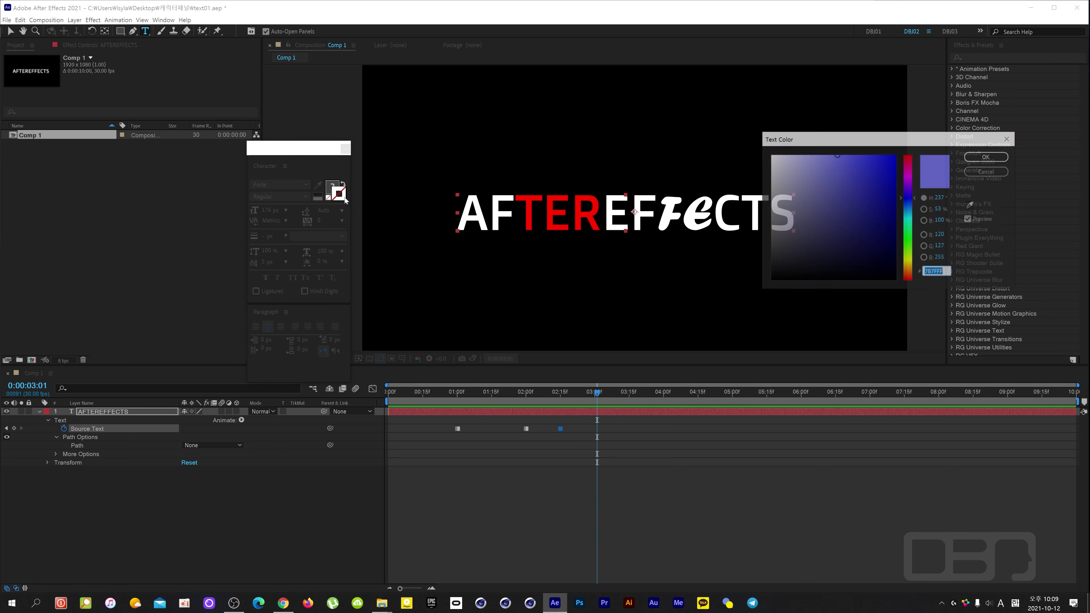
left_click(909, 258)
left_click_drag(889, 168, 912, 147)
left_click(987, 157)
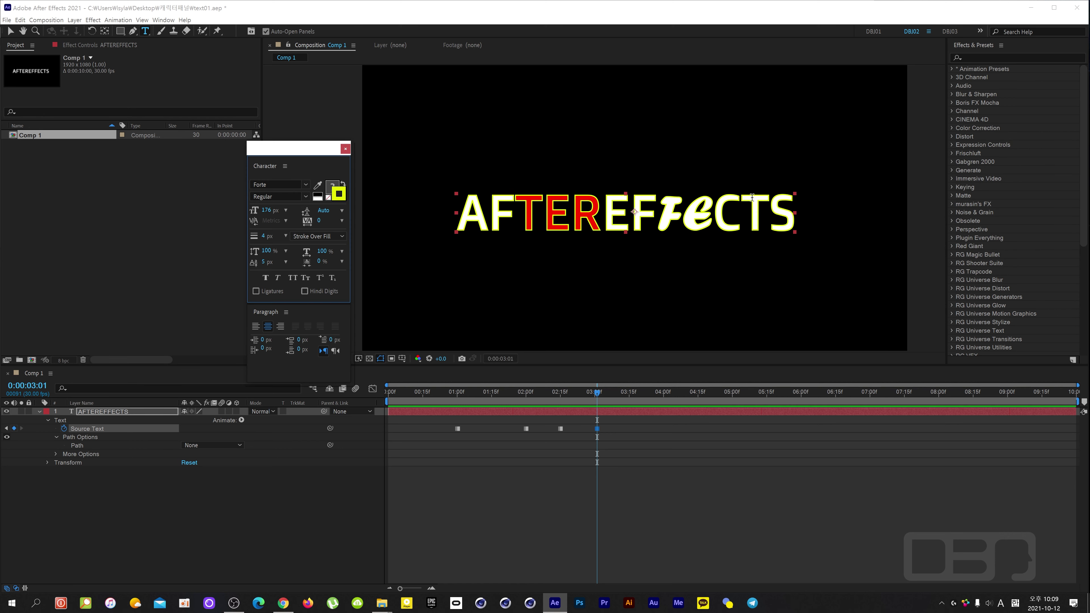
- At 0:00:03:11, give the letters CT a blue stroke 13 px wide and faux italic
left_click_drag(600, 392, 620, 392)
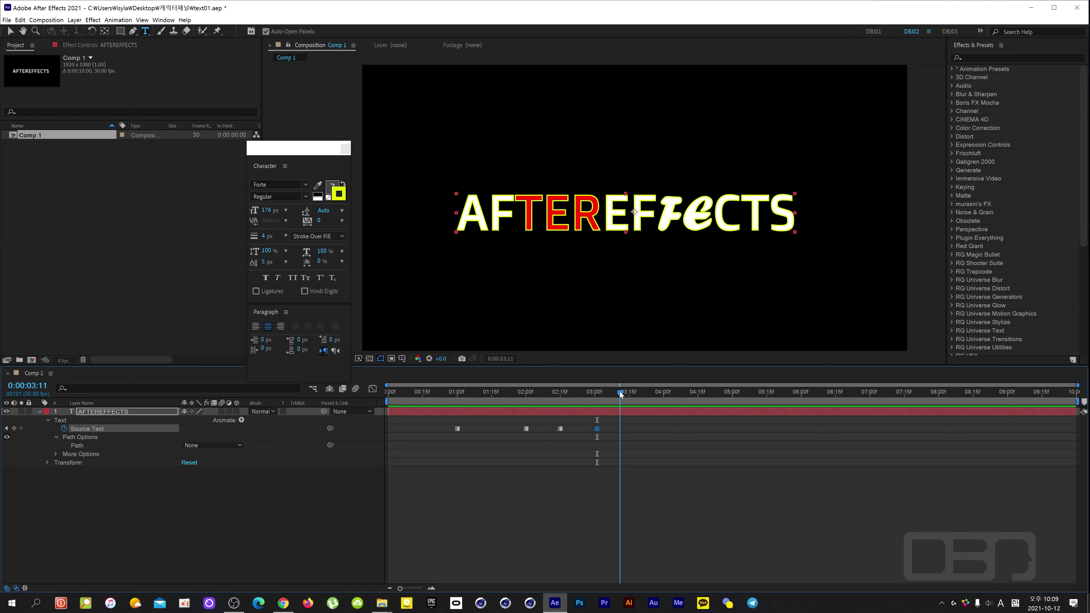
left_click_drag(762, 208, 713, 210)
left_click(338, 195)
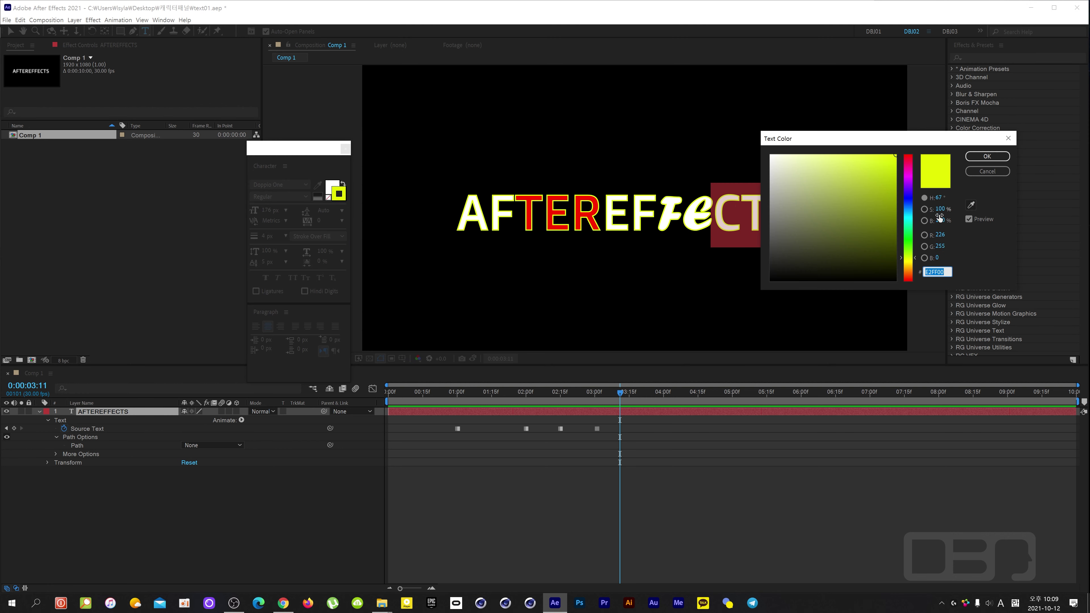
left_click(909, 199)
left_click(849, 158)
left_click(987, 156)
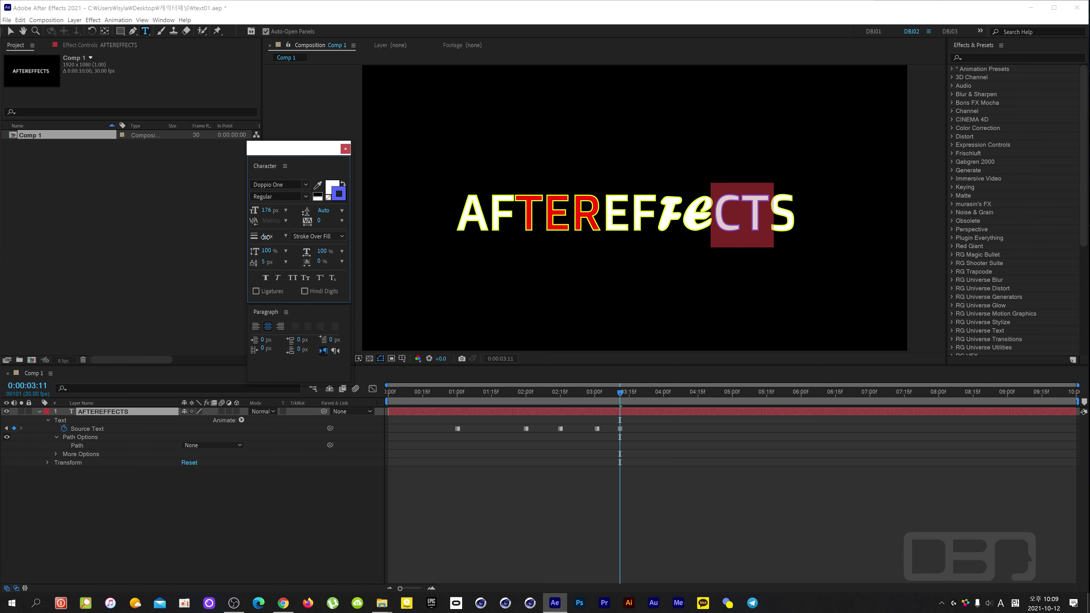
left_click_drag(266, 236, 275, 279)
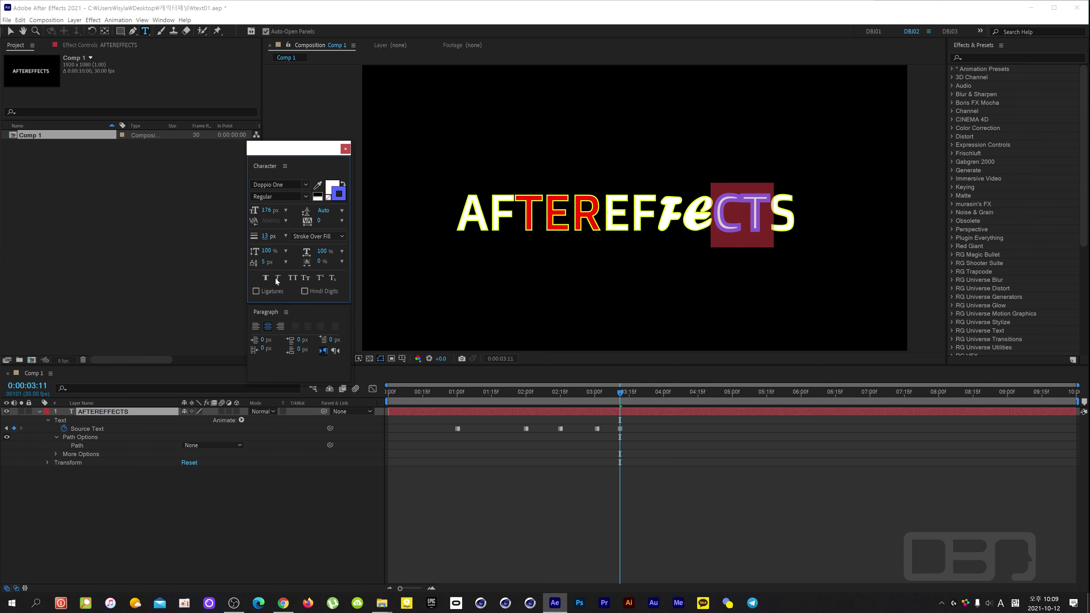
left_click(277, 278)
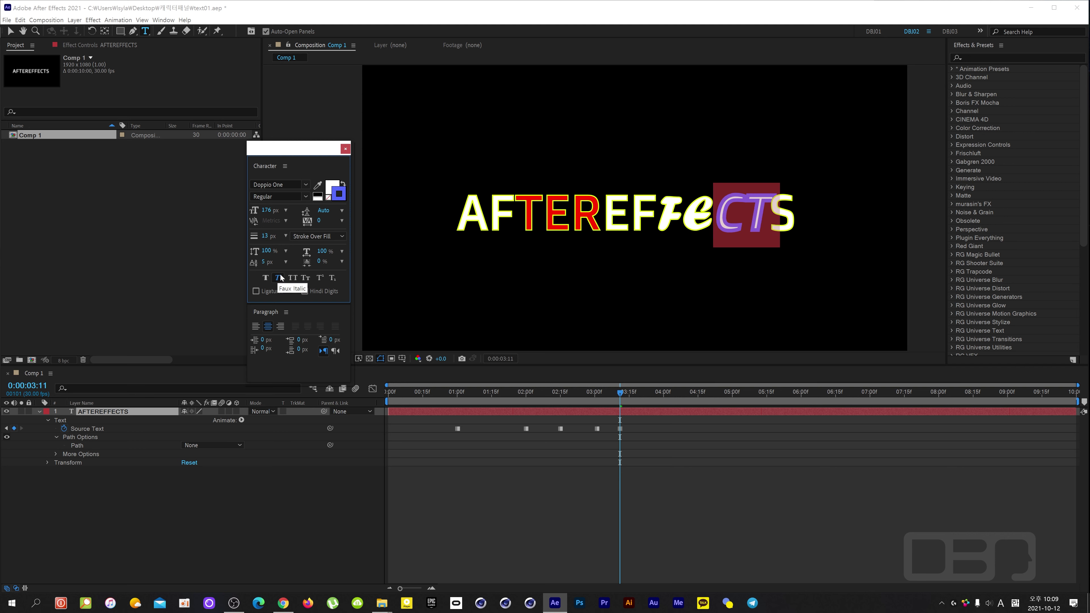
- Keyframe the text's paragraph alignment as left at 0:00:03:19 and as centred at 0:00:03:26
mouse_move(619, 402)
left_mouse_down()
mouse_move(466, 413)
mouse_move(654, 401)
mouse_move(519, 412)
mouse_move(640, 405)
left_mouse_up()
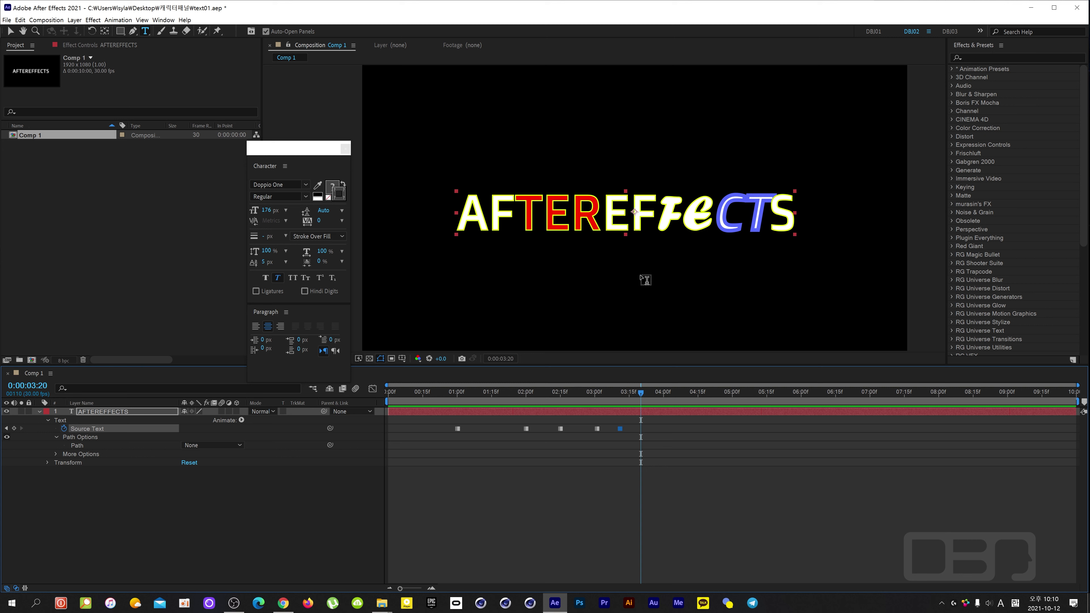
mouse_move(640, 391)
left_mouse_down()
mouse_move(628, 399)
mouse_move(641, 398)
left_mouse_up()
key("Page_Up")
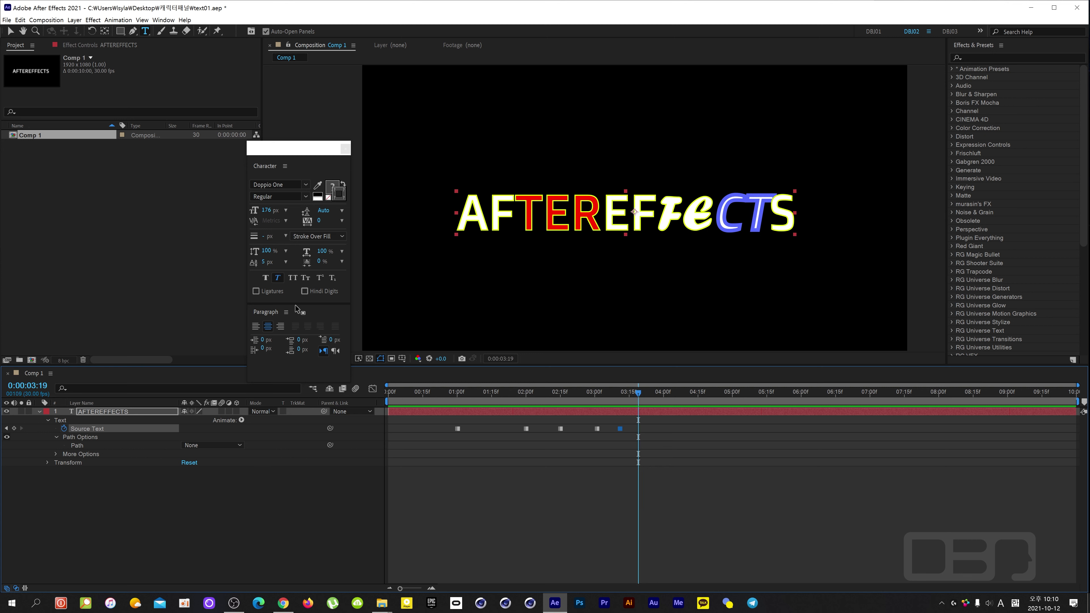
left_click(256, 327)
left_click(255, 329)
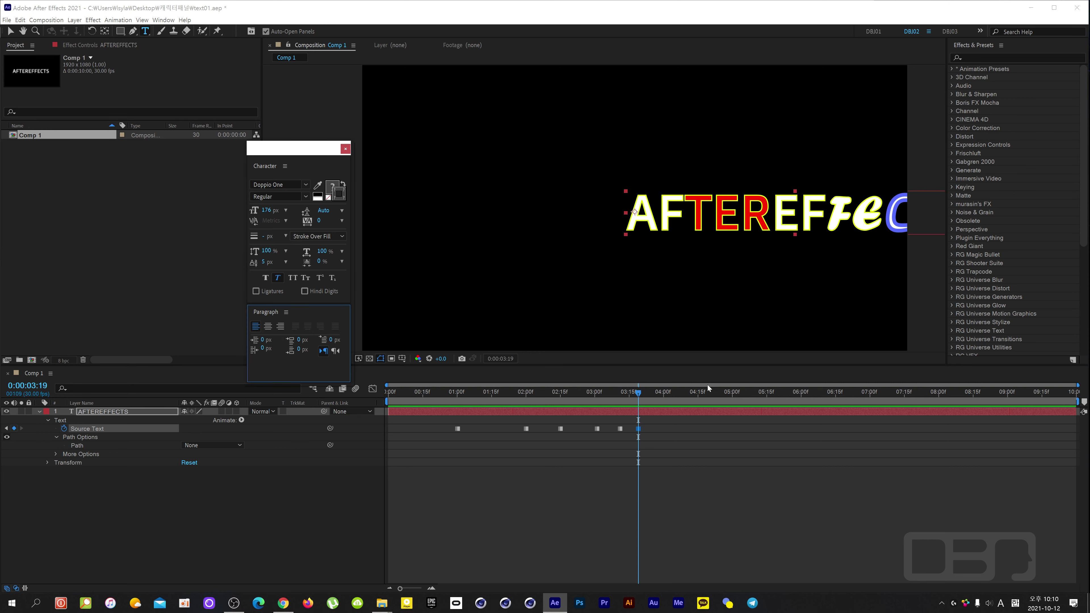
mouse_move(638, 395)
left_mouse_down()
mouse_move(618, 402)
mouse_move(653, 399)
left_mouse_up()
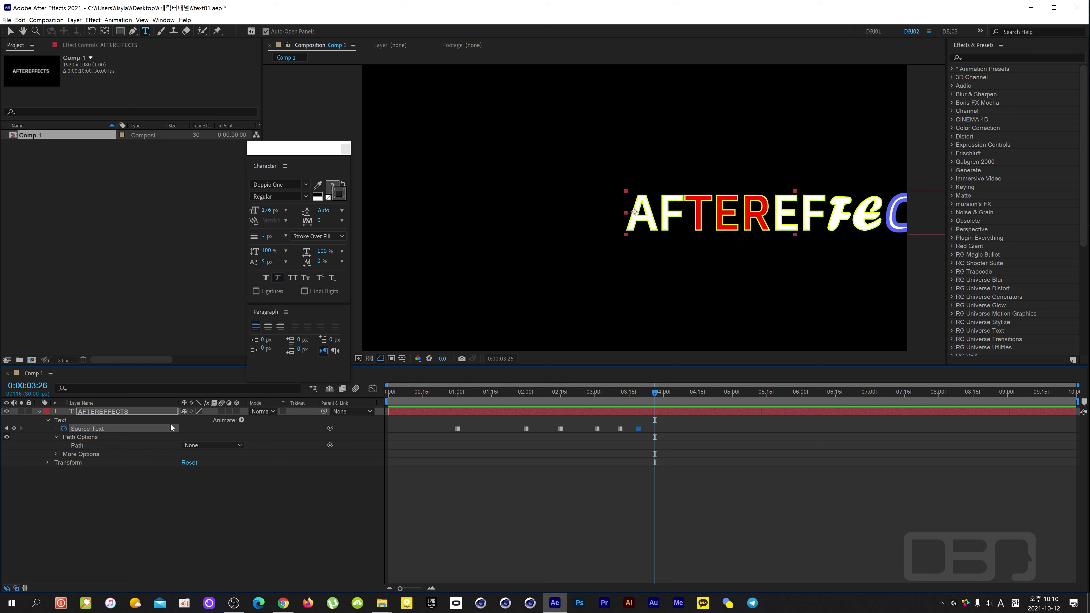
left_click(267, 326)
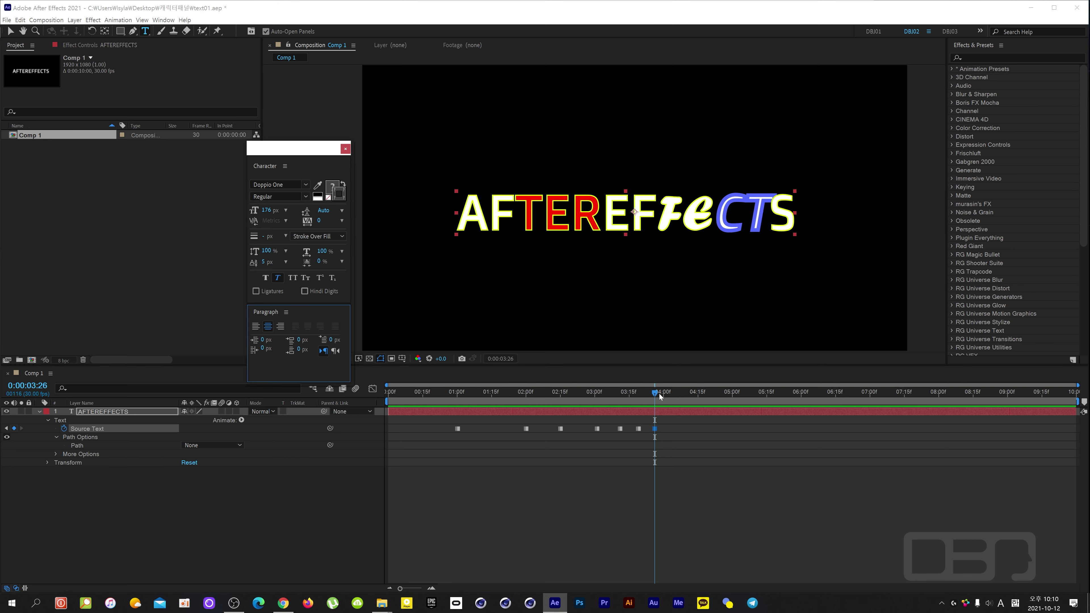
- Delete the Source Text keyframes from 0:00:02:00 to 0:00:03:26, then undo the deletion
left_click_drag(659, 393, 684, 396)
left_click_drag(662, 442, 504, 428)
left_click_drag(673, 395, 495, 406)
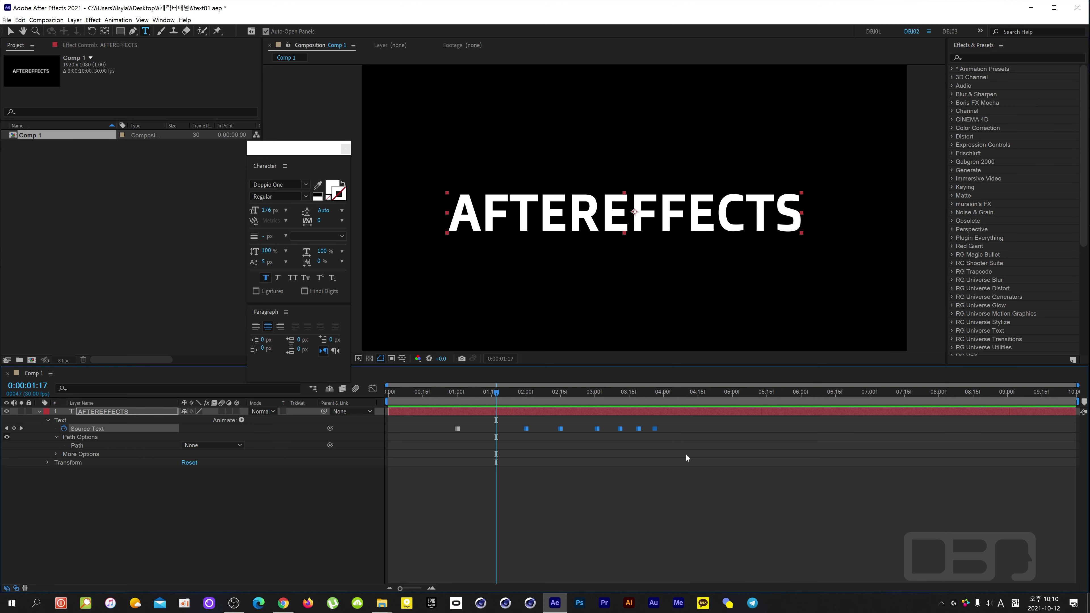
left_click_drag(686, 451, 458, 407)
key("Delete")
left_click_drag(493, 447, 427, 424)
left_click(545, 471)
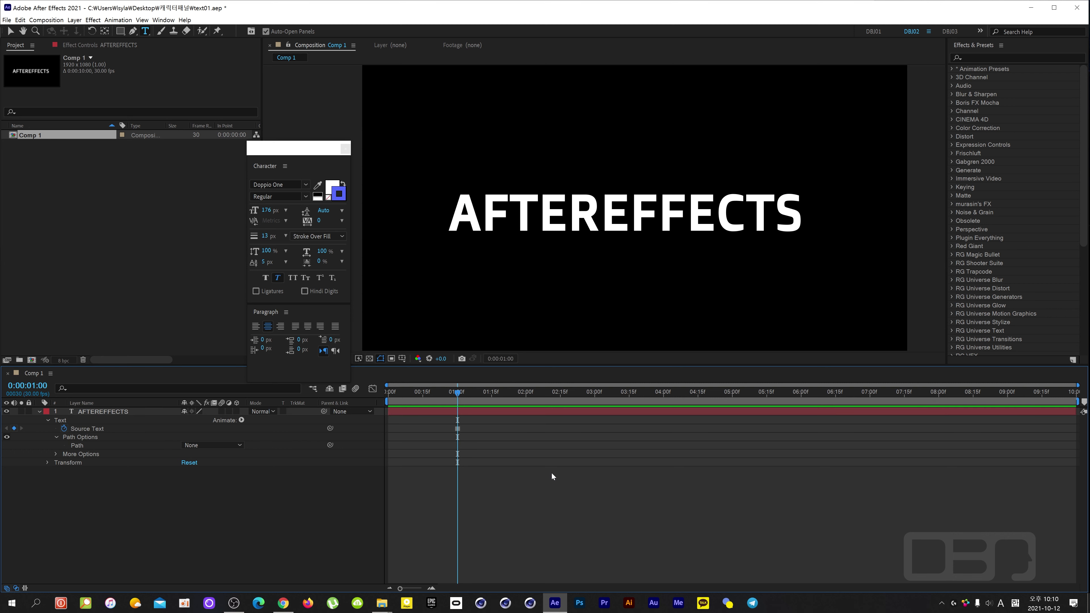
key("ctrl+z")
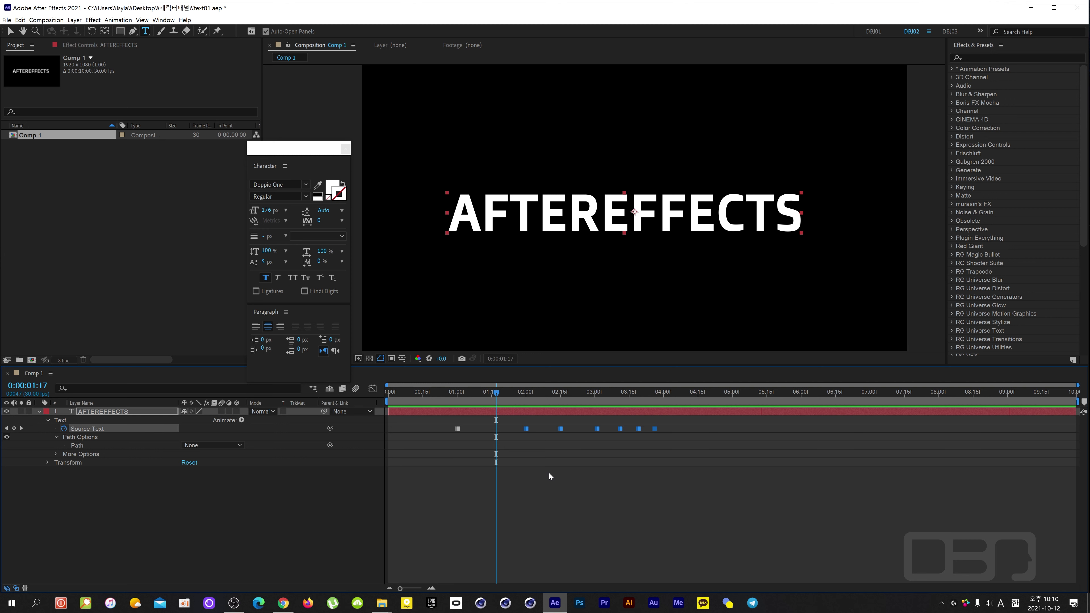
left_click(548, 472)
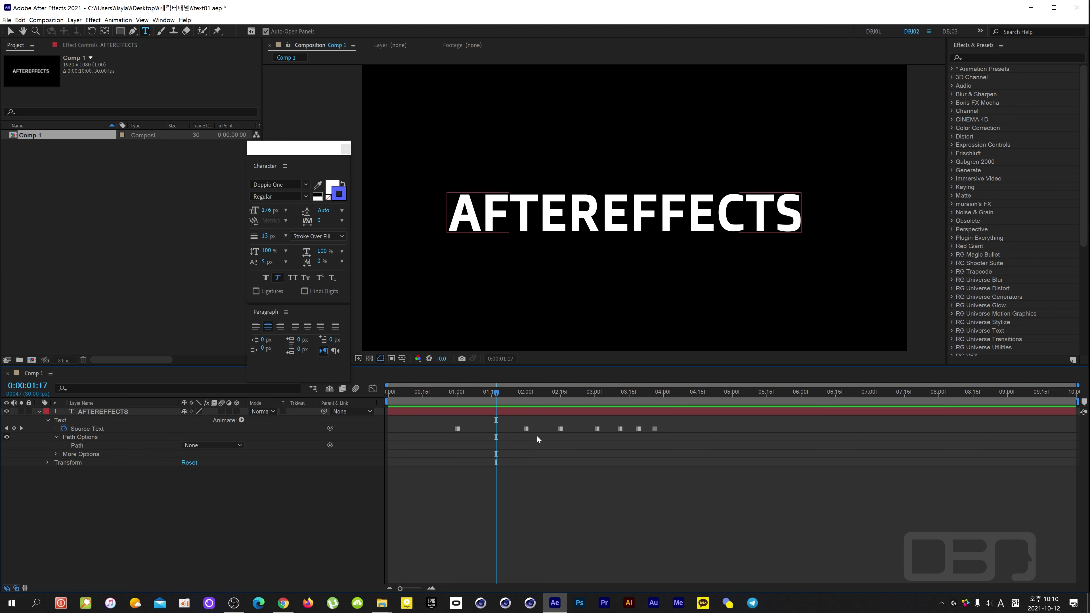
- Examine how the text behaves between the Source Text keyframes at 0:00:01:00 and 0:00:02:00
left_click(525, 429)
left_click(457, 429)
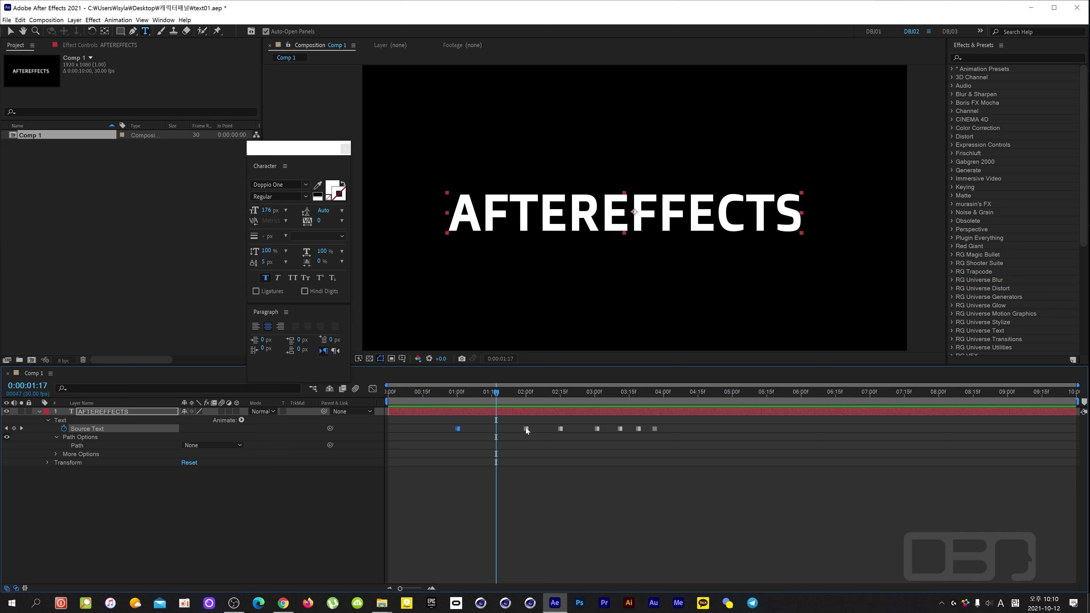
left_click_drag(498, 395, 519, 404)
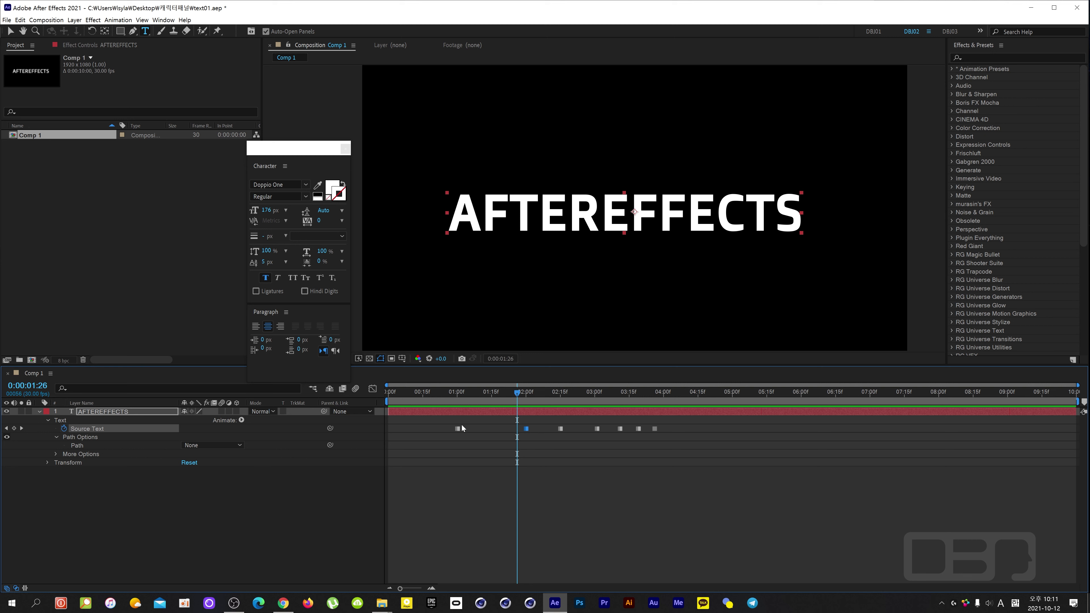
- Examine how the text styling switches at the Source Text keyframes between 0:00:01:26 and 0:00:03:11
left_click_drag(471, 400, 517, 402)
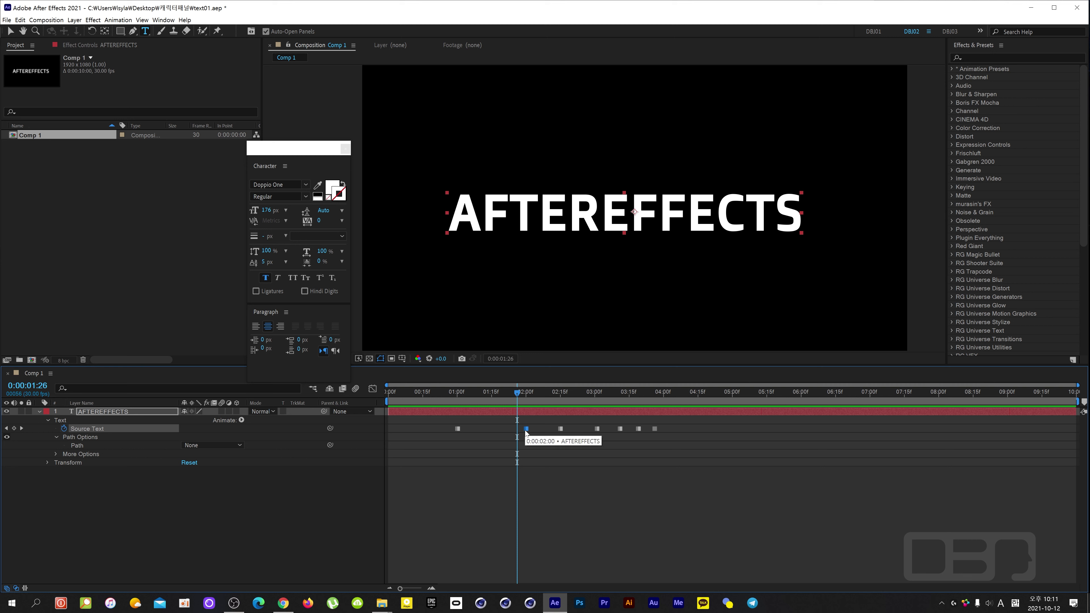
left_click_drag(514, 399, 608, 421)
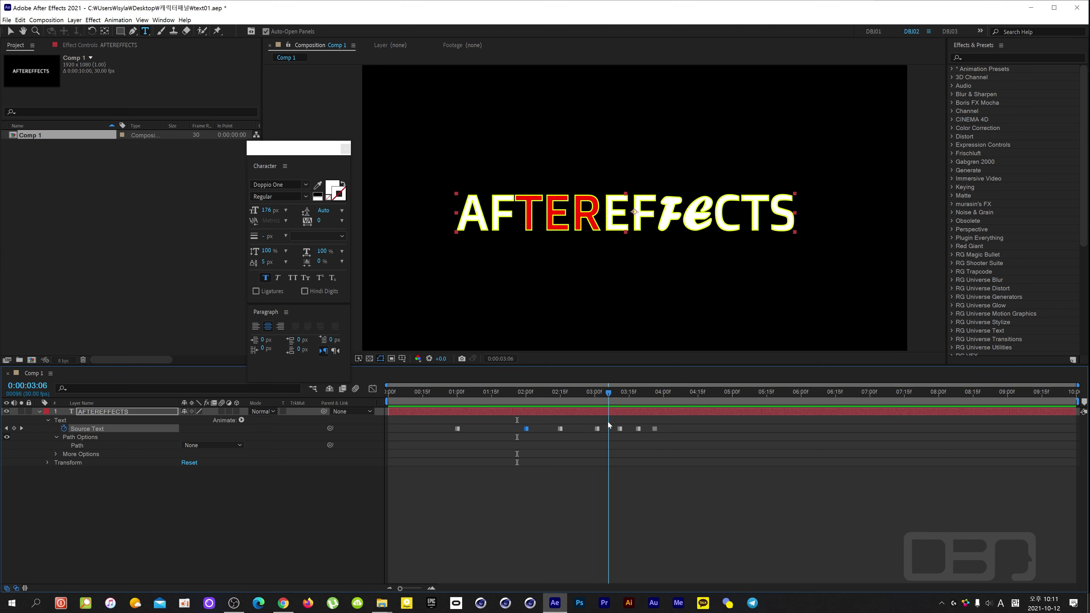
mouse_move(608, 422)
left_mouse_down()
mouse_move(592, 426)
mouse_move(621, 422)
left_mouse_up()
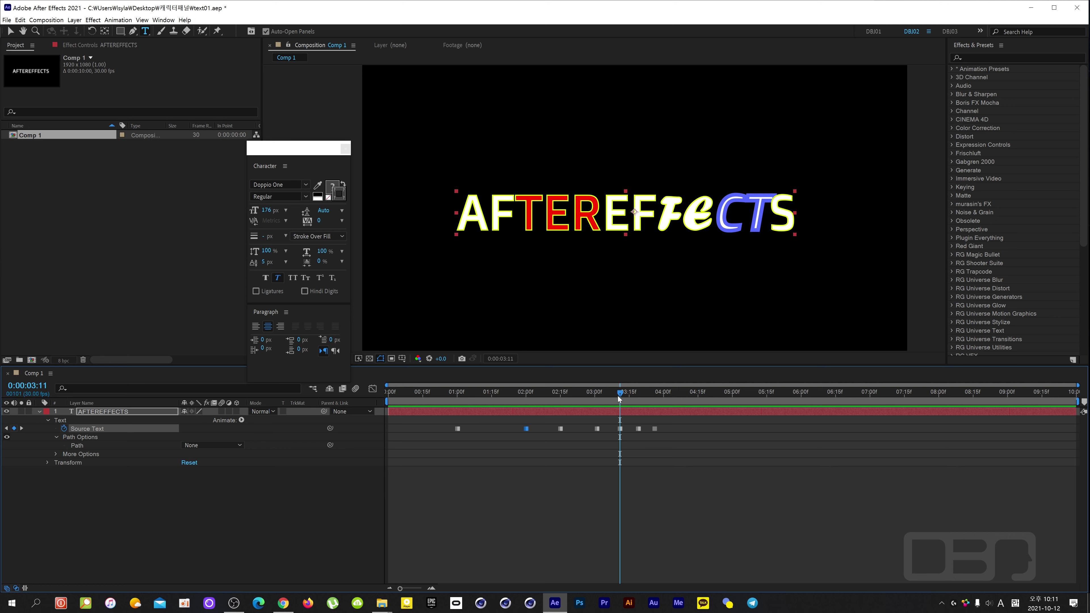
left_click_drag(617, 396, 574, 405)
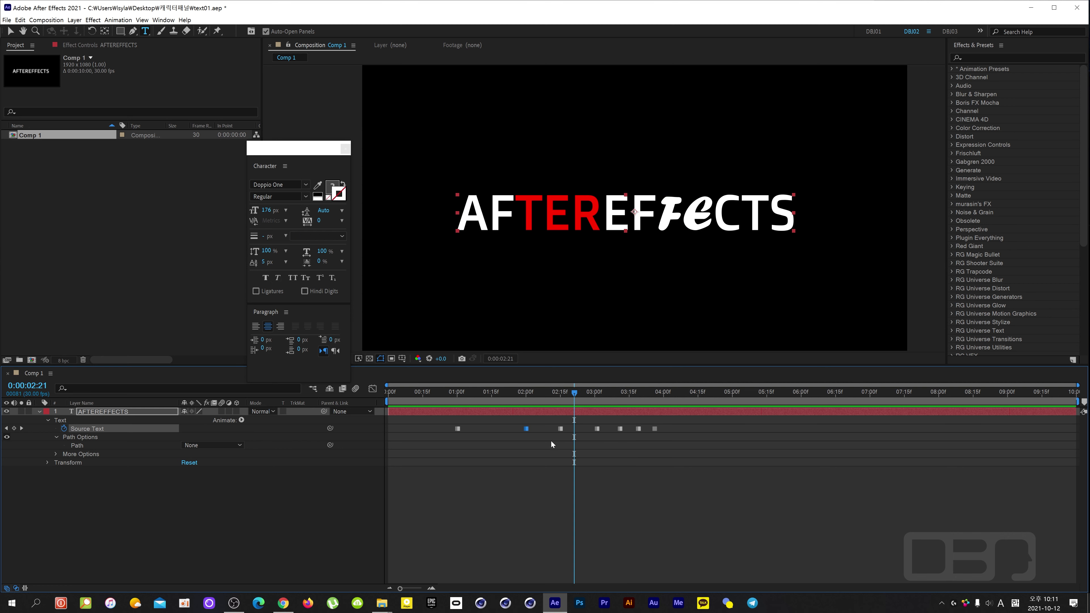
left_click_drag(550, 441, 558, 404)
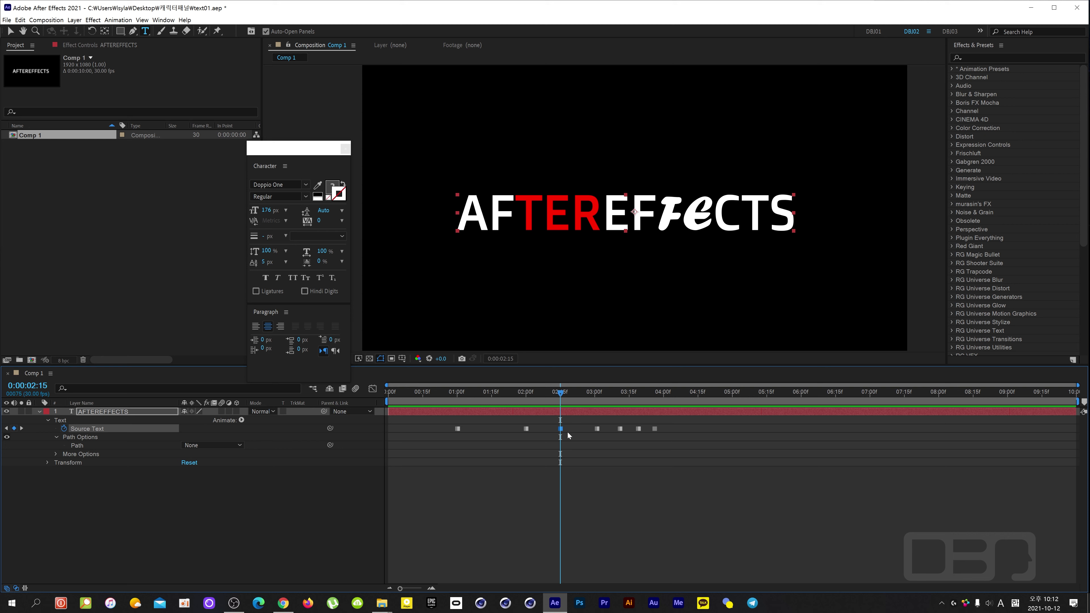
left_click_drag(560, 398, 602, 412)
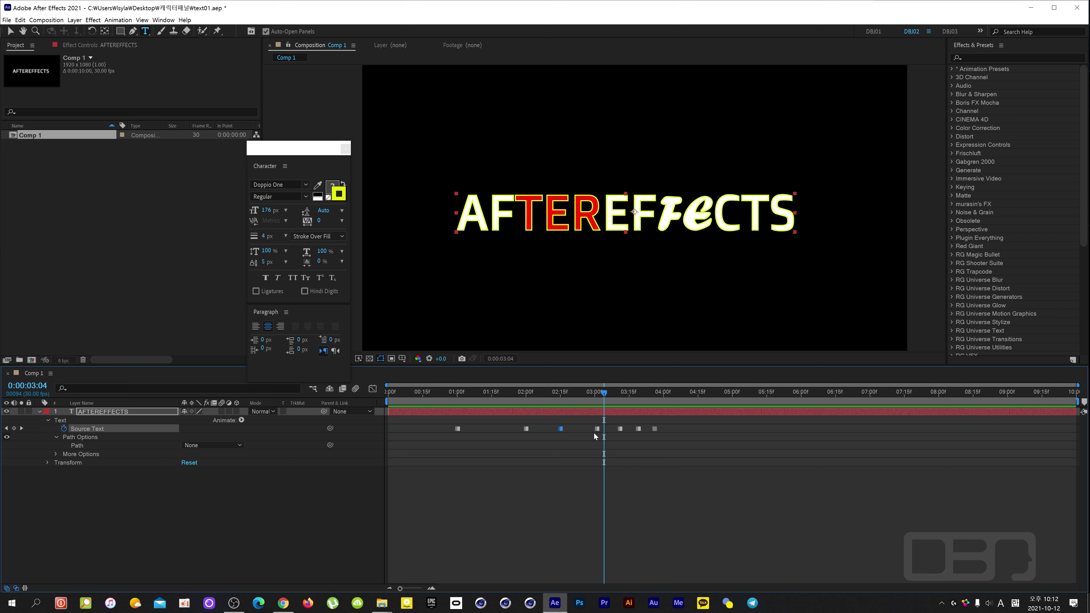
- Remove all Source Text keyframes and delete the AFTEREFFECTS text layer from the composition
left_click_drag(691, 442, 436, 421)
left_click_drag(611, 394, 552, 400)
left_click(105, 413)
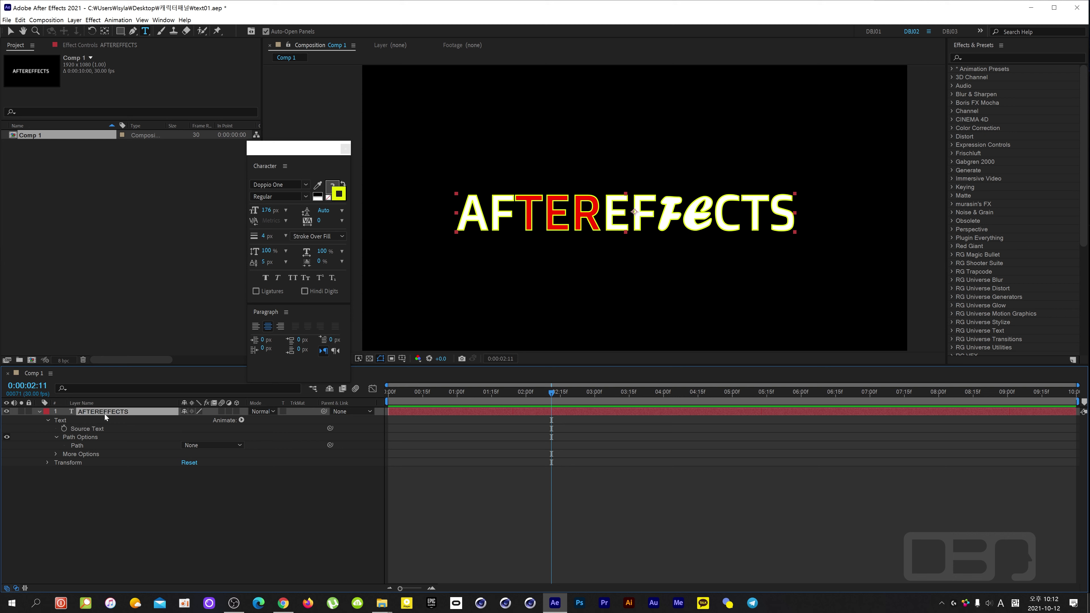
key("Delete")
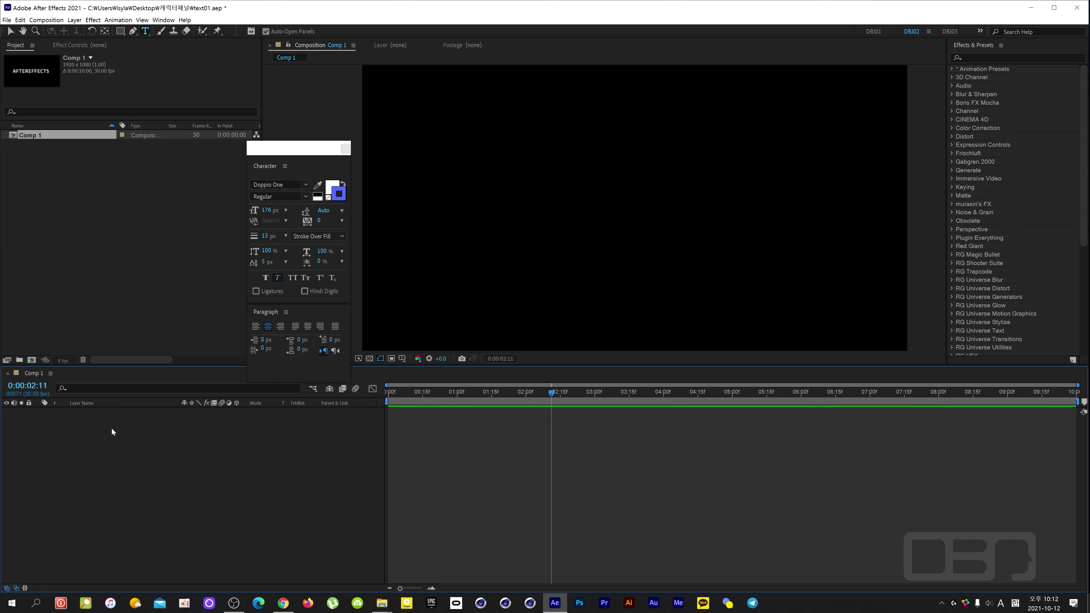
- Create a new text layer in Comp 1 reading AFTEREFFECTS
right_click(147, 455)
mouse_move(177, 462)
left_click(273, 472)
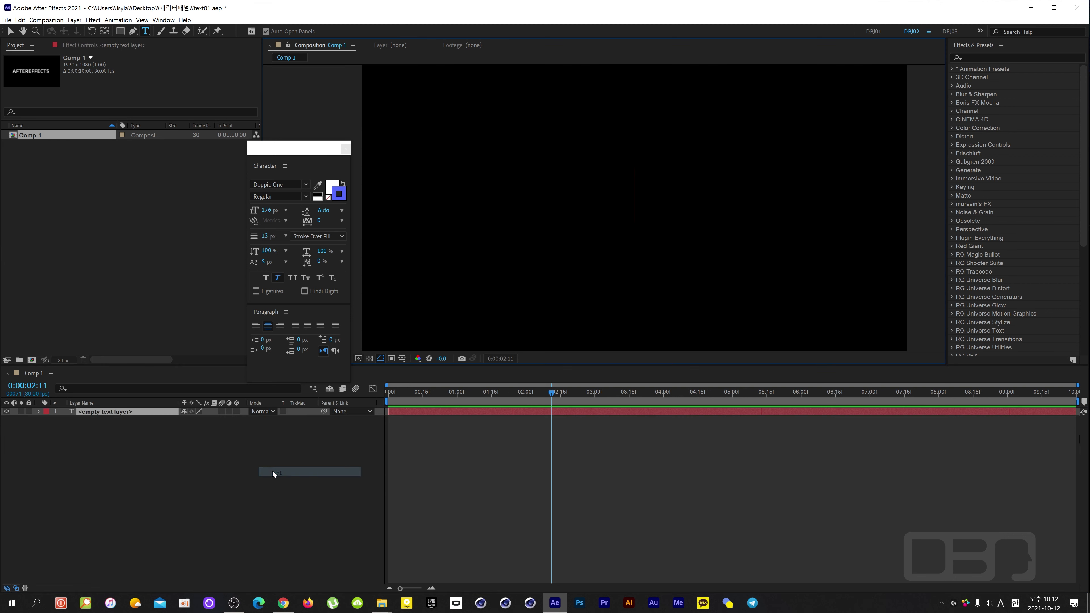
type("A")
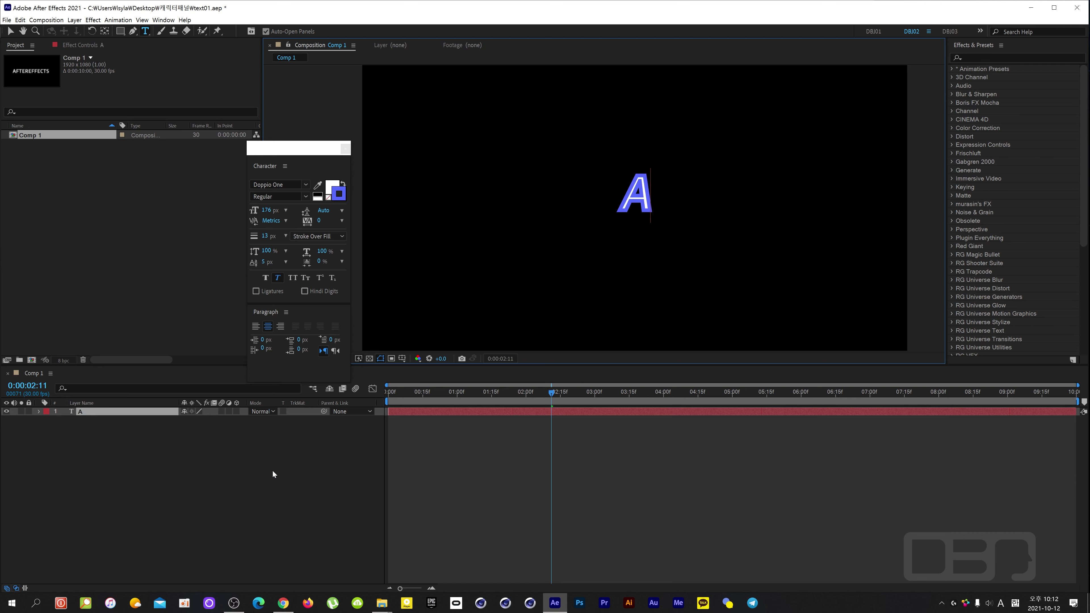
type("FTER")
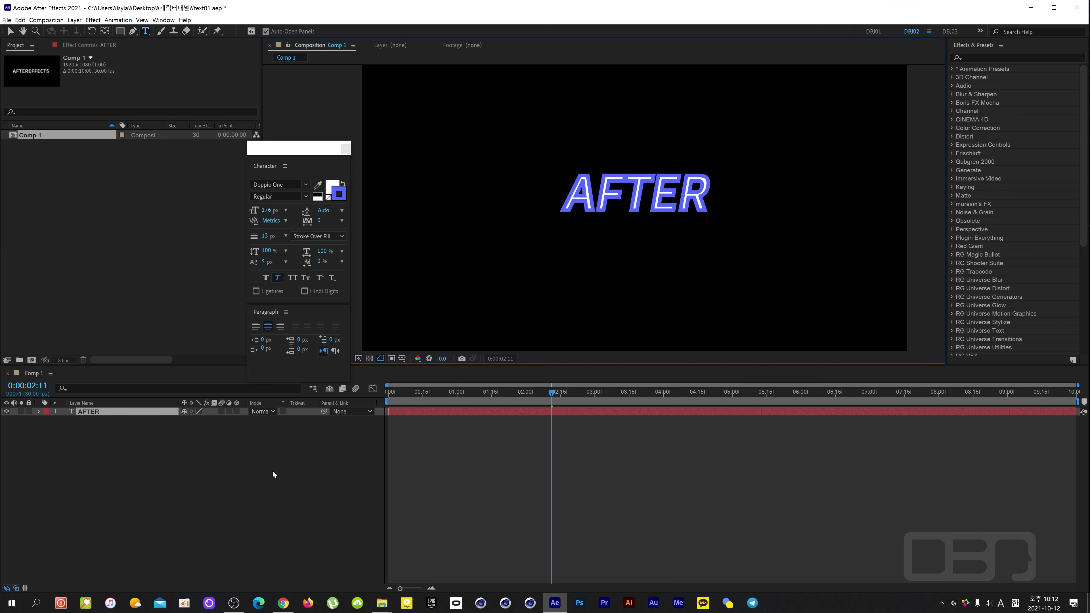
type("EFFECT")
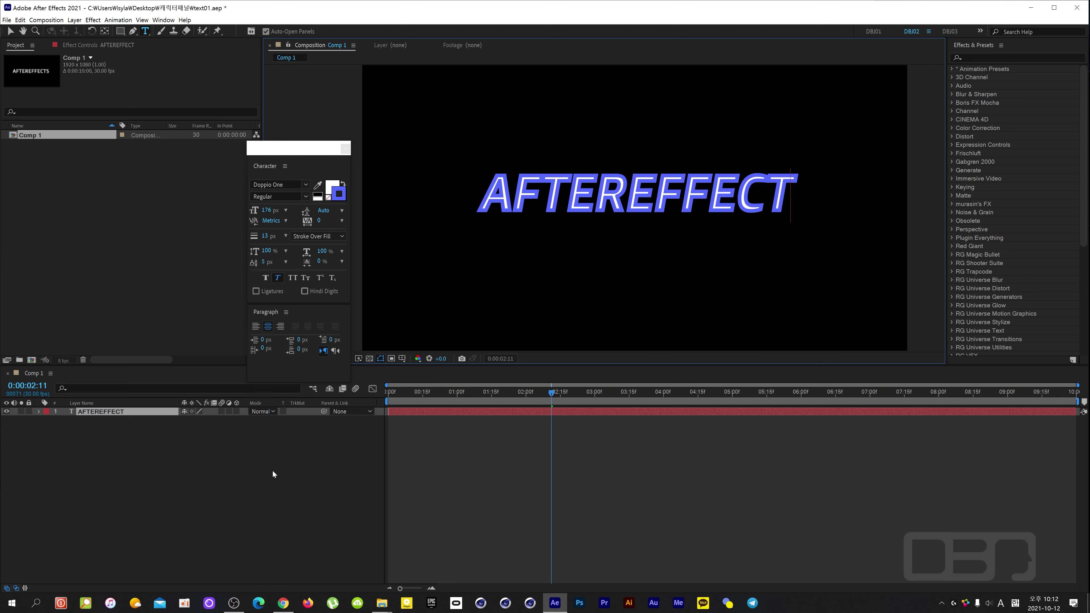
type("S")
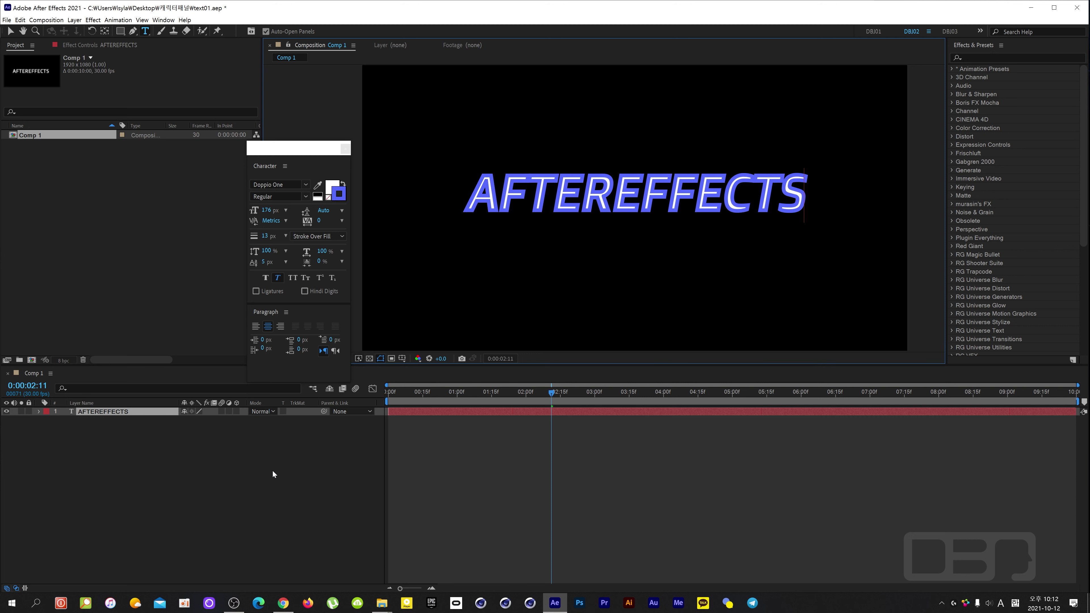
- Remove the stroke from the new AFTEREFFECTS text and turn off its faux italic
left_click(112, 415)
left_click(338, 194)
left_click(986, 157)
left_click(329, 197)
left_click(329, 187)
left_click(277, 278)
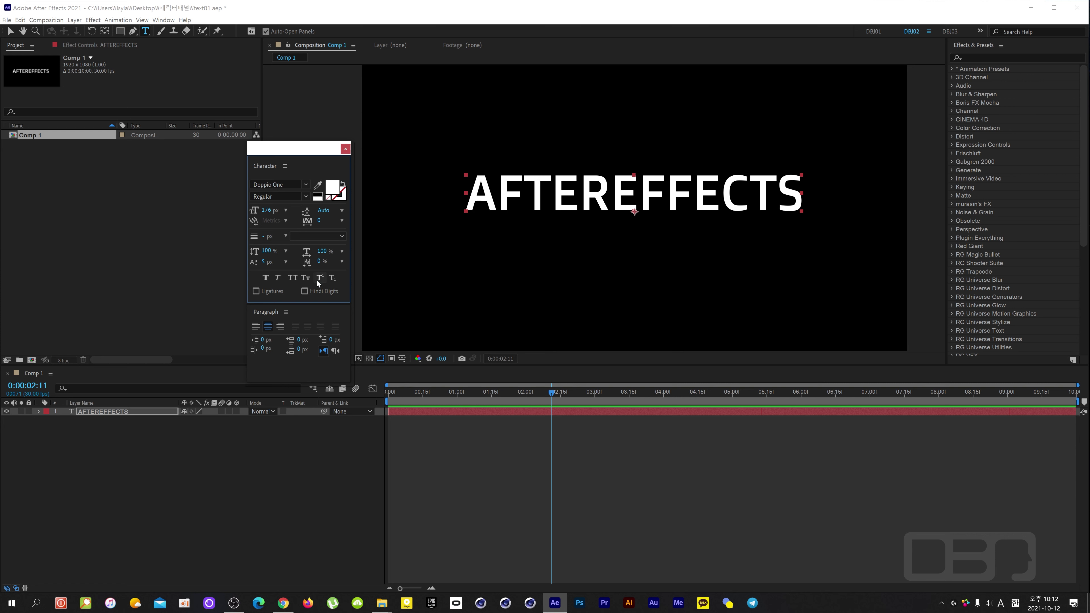
- Left-align the AFTEREFFECTS text and reposition it around the centre of the composition
left_click(125, 412)
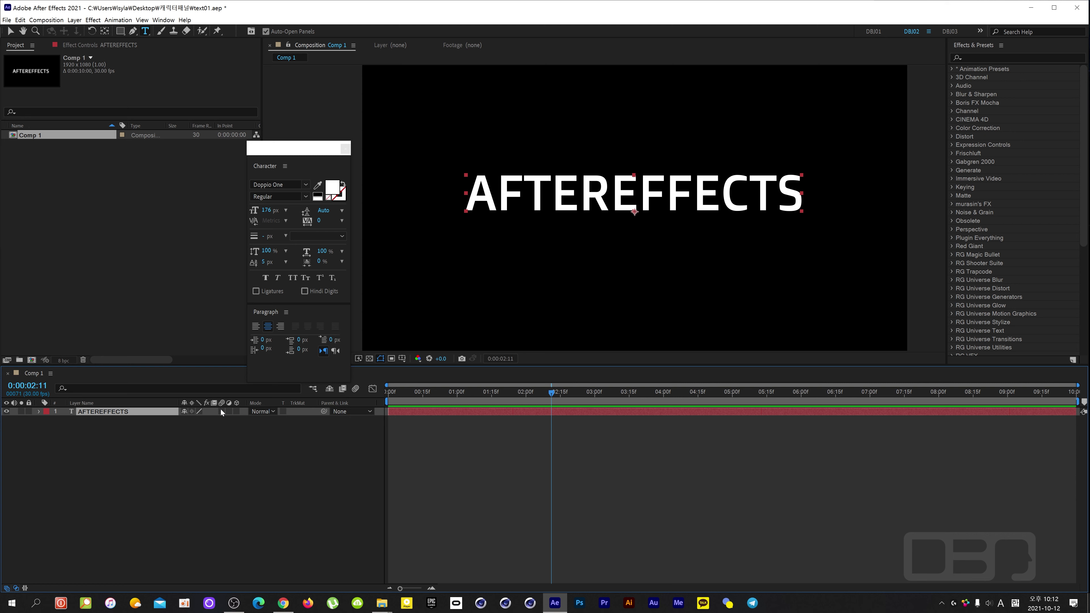
left_click(256, 326)
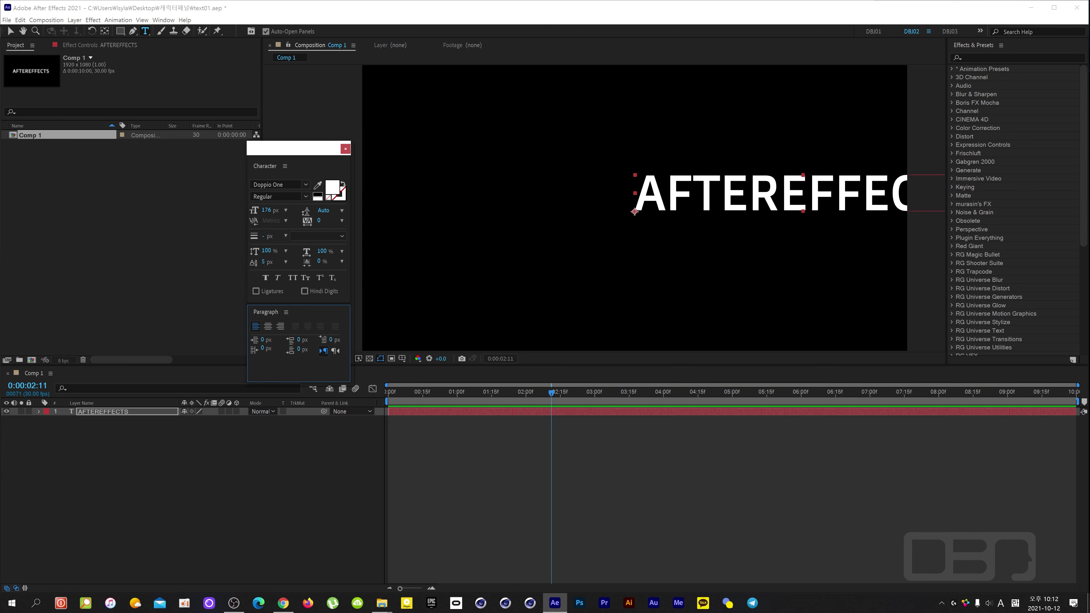
key("v")
left_click_drag(724, 201, 611, 205)
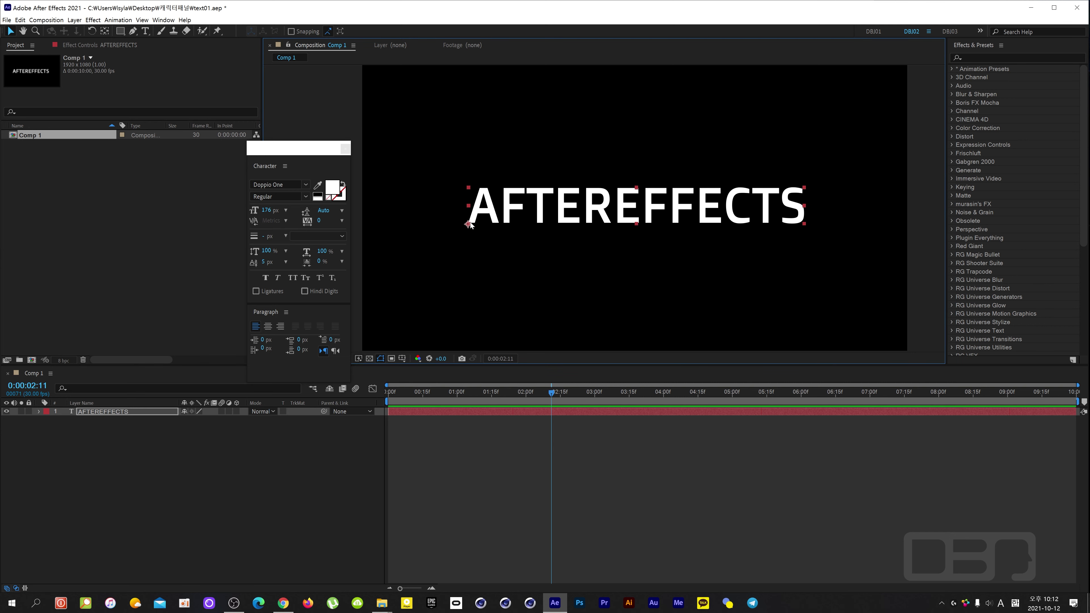
left_click_drag(546, 219, 542, 221)
left_click(124, 412)
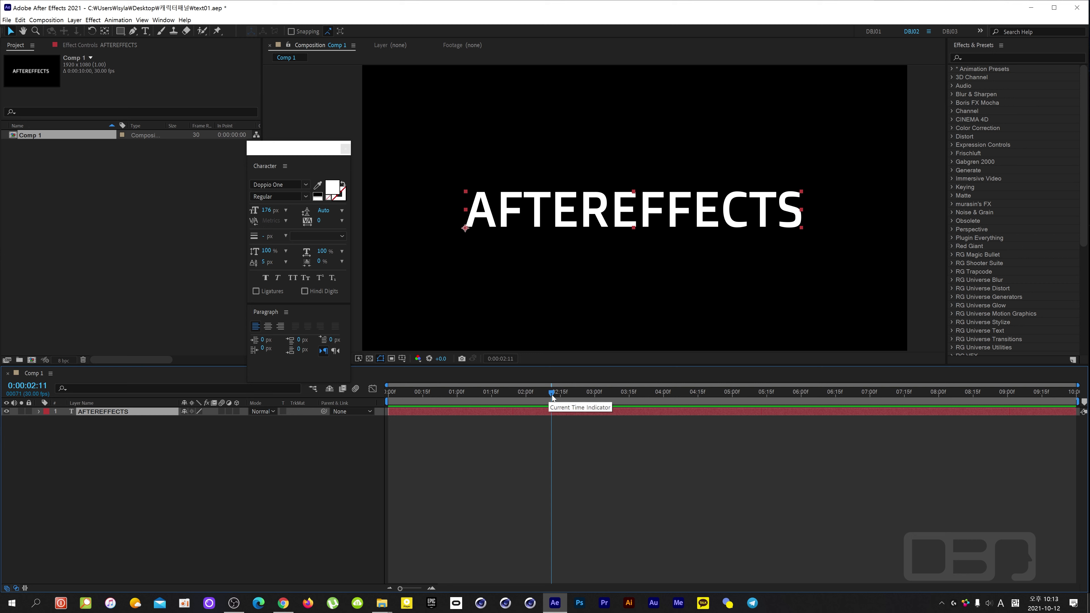
- Reveal the text layer's Source Text property and enable keyframing for it at 0:00:00:29
left_click_drag(551, 395, 529, 402)
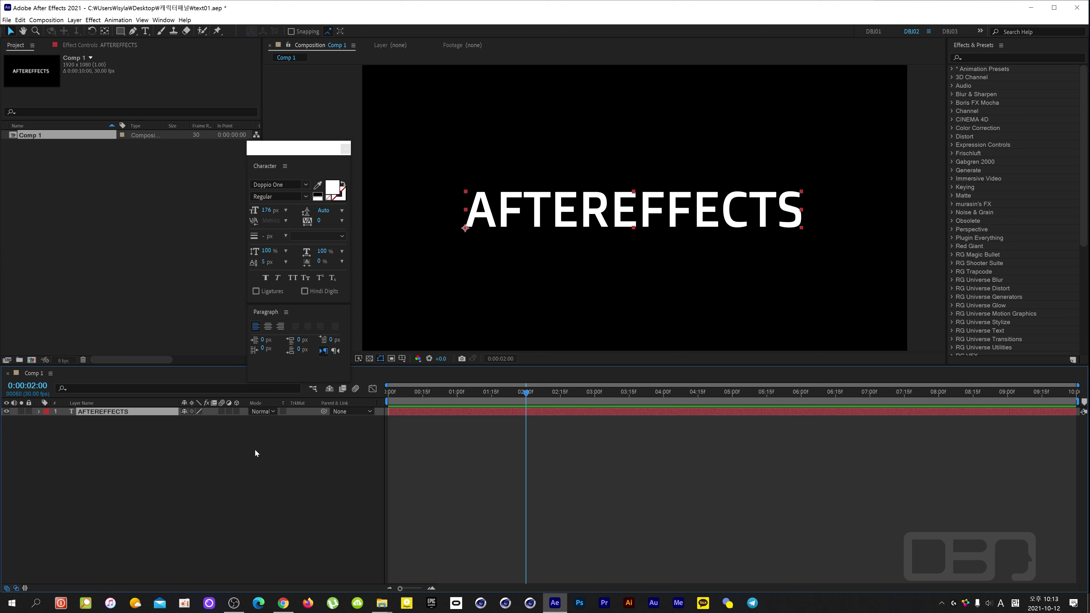
left_click(38, 412)
left_click(47, 421)
left_click_drag(526, 392, 455, 406)
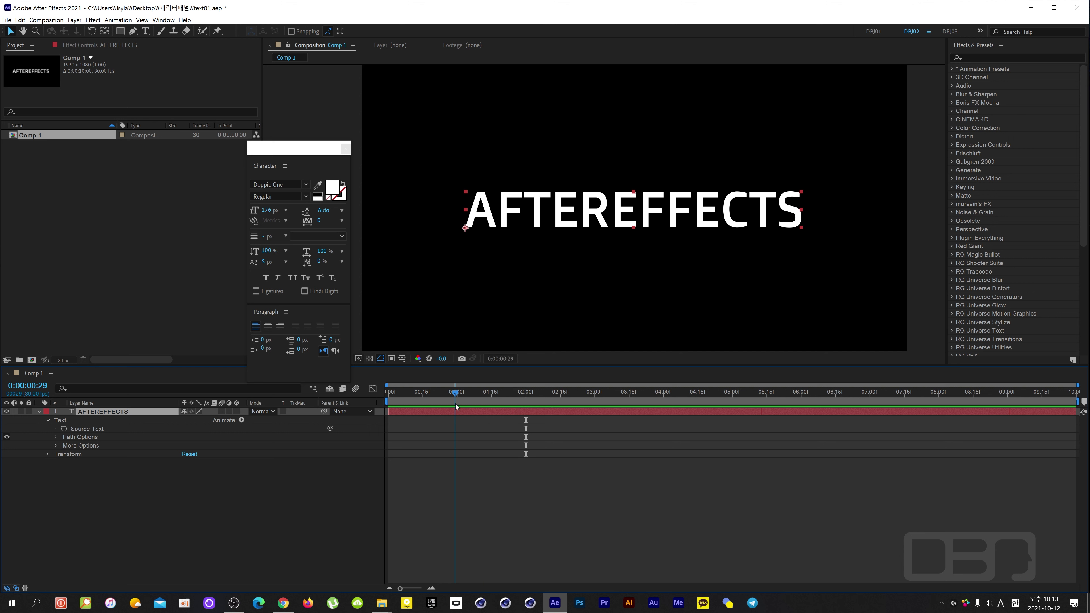
left_click(92, 429)
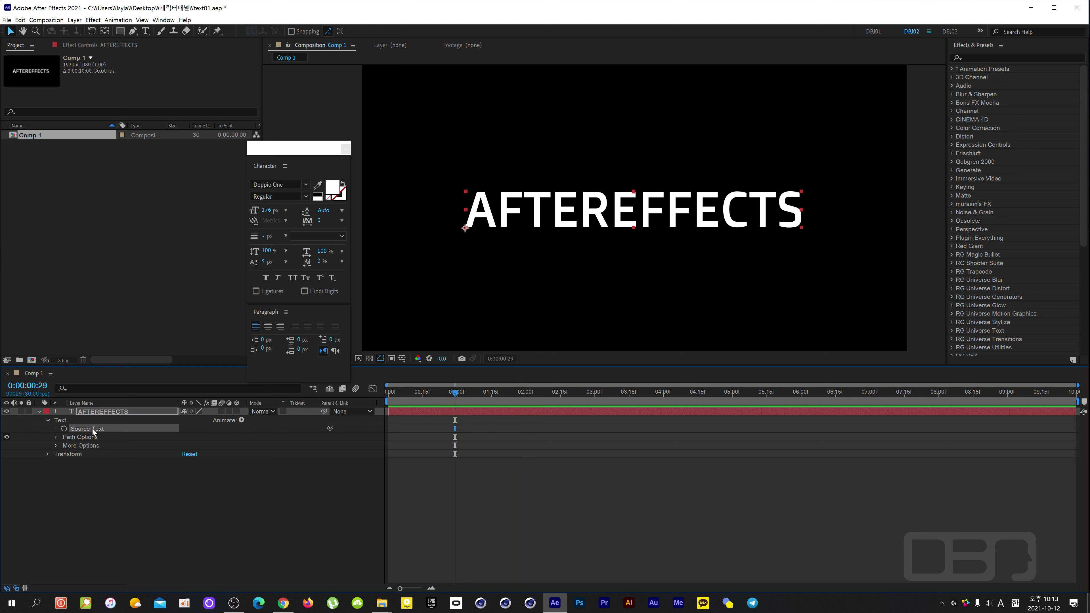
left_click(64, 428)
- Shorten the text at the 0:00:00:29 keyframe to the single letter A
left_click(145, 31)
left_click(501, 200)
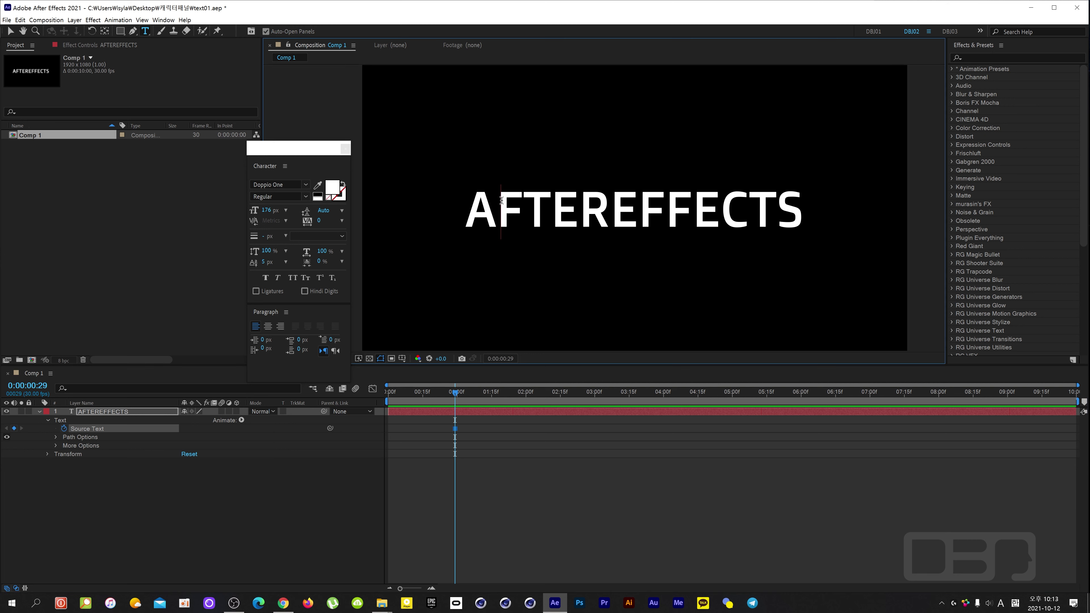
left_click_drag(501, 200, 780, 201)
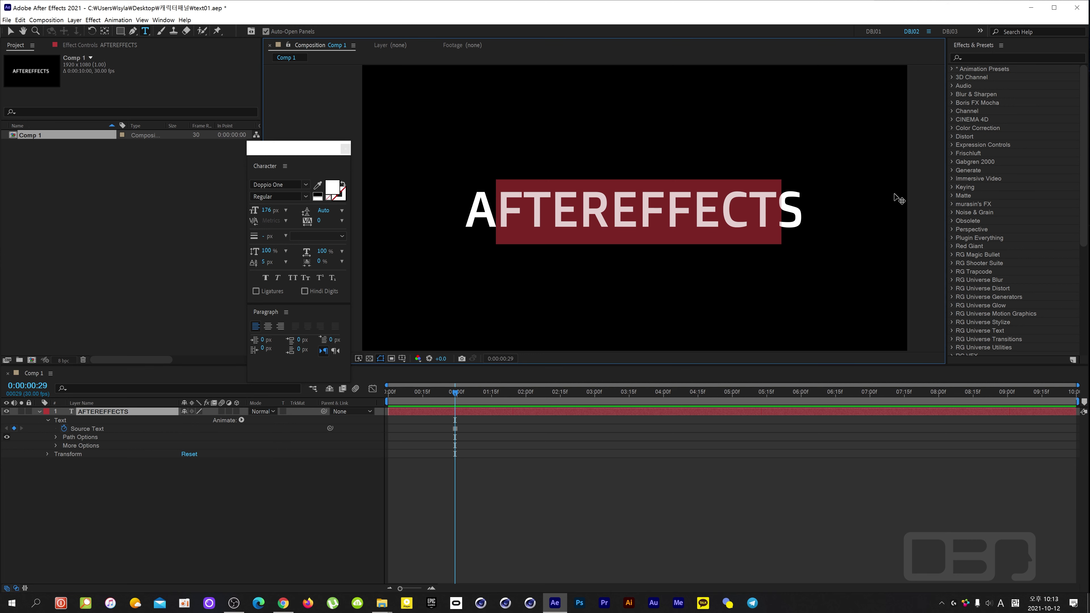
key("Delete")
key("Delete")
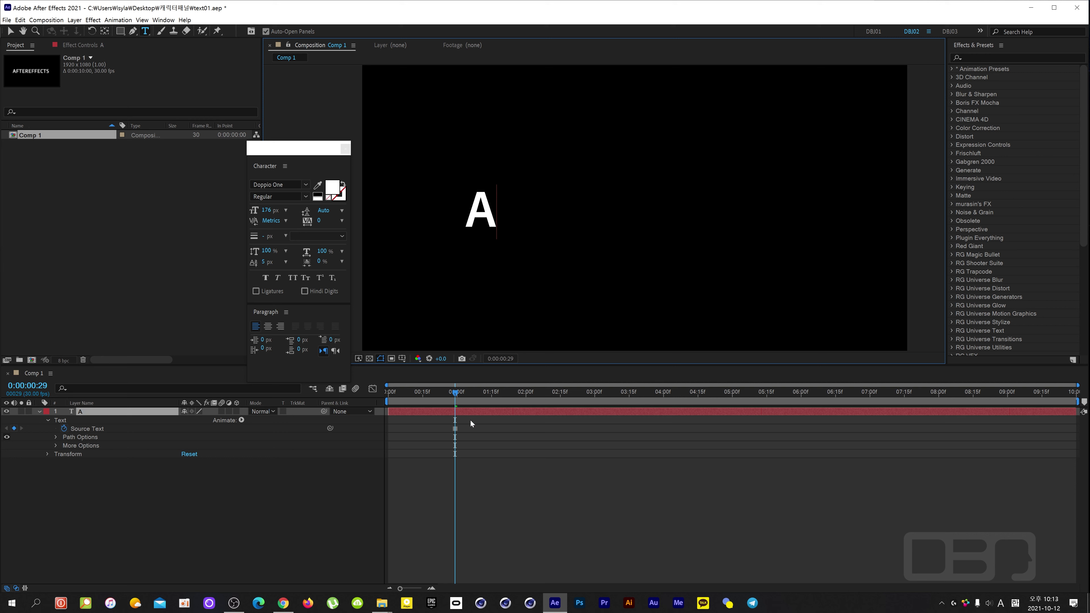
- Advance ten frames to 0:00:01:09 and append F to the text, keyframing it as AF
left_click(456, 397)
key("shift+Page_Down")
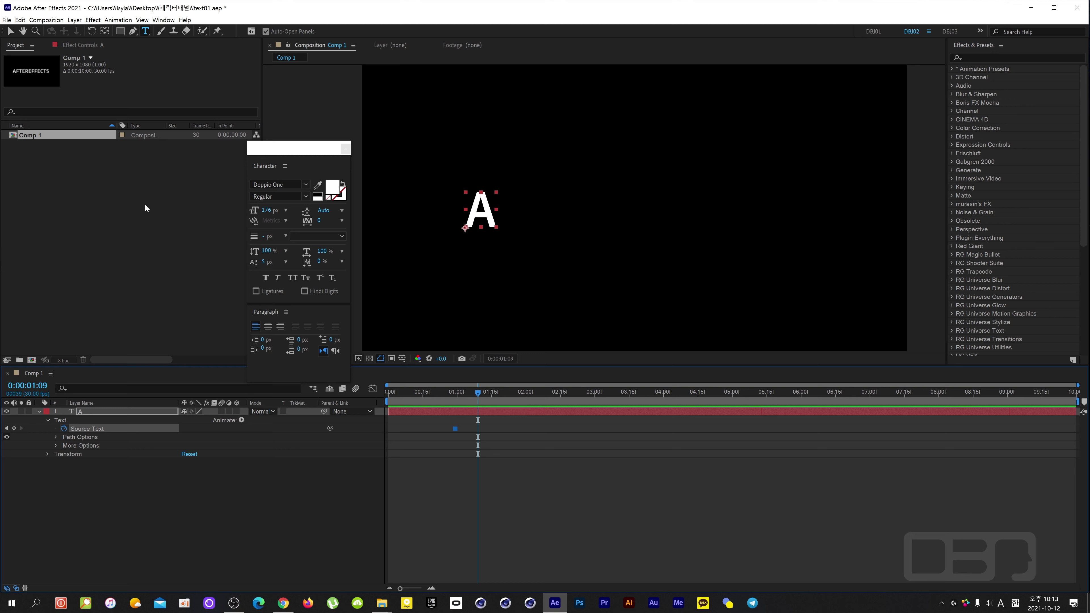
left_click(495, 207)
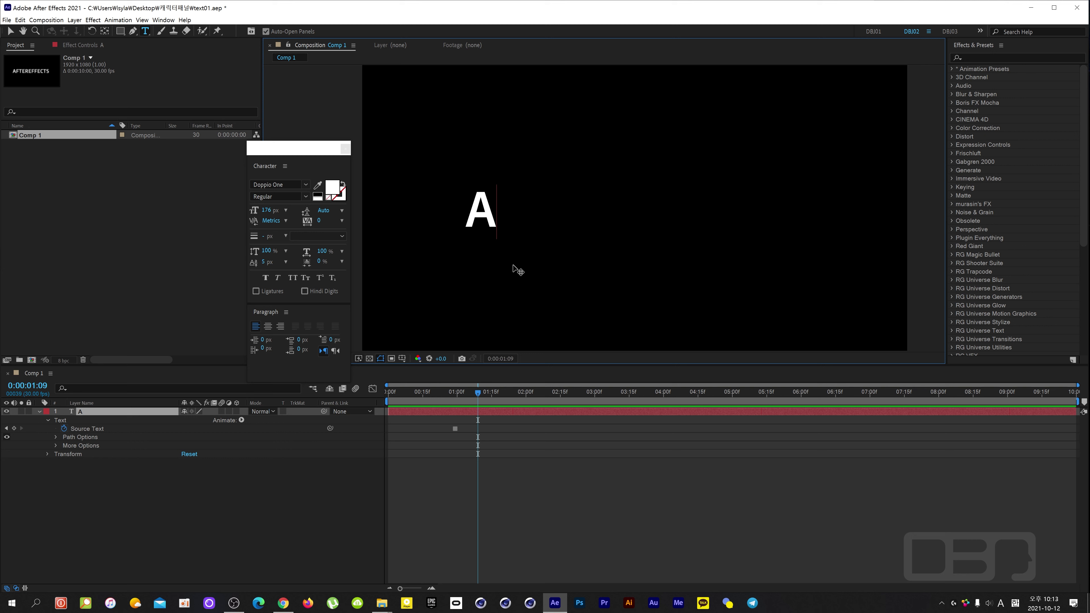
type("F")
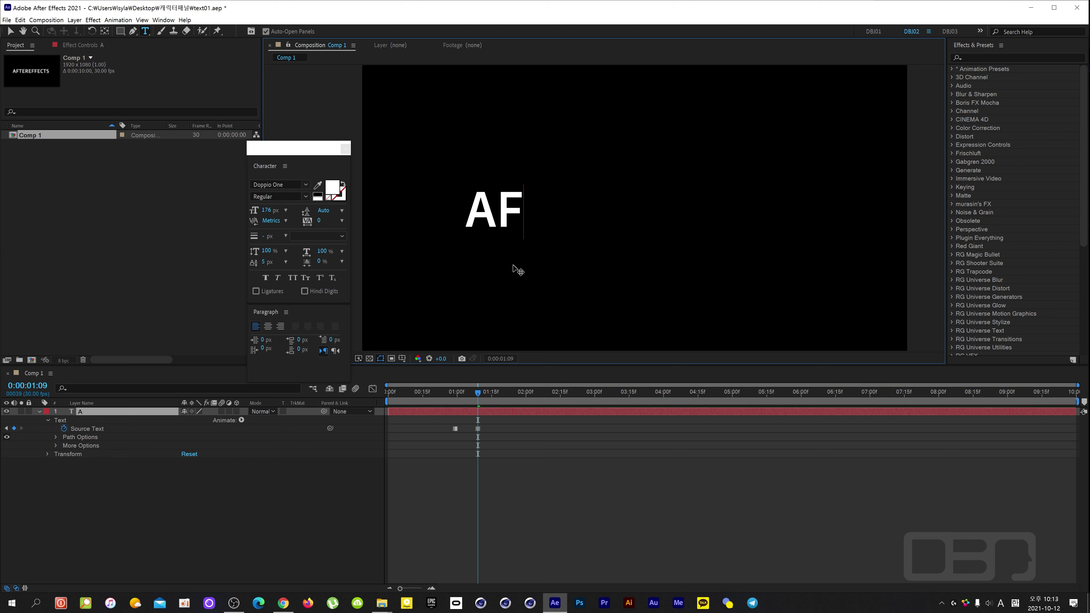
- Advance ten frames to 0:00:01:19 and append another F to the text, keyframing it as AFF
left_click(481, 397)
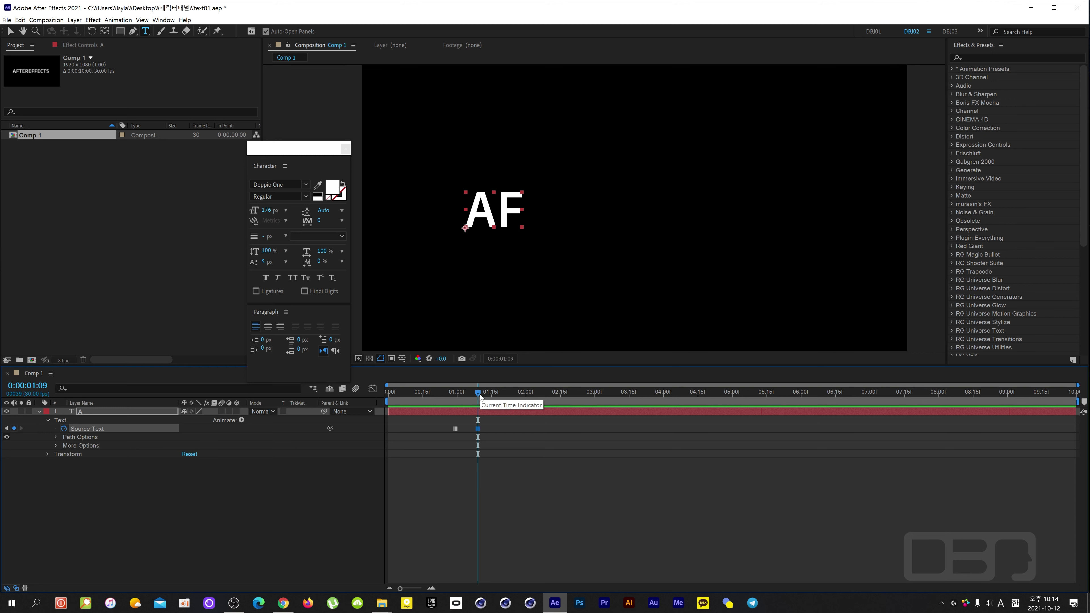
key("shift+Page_Down")
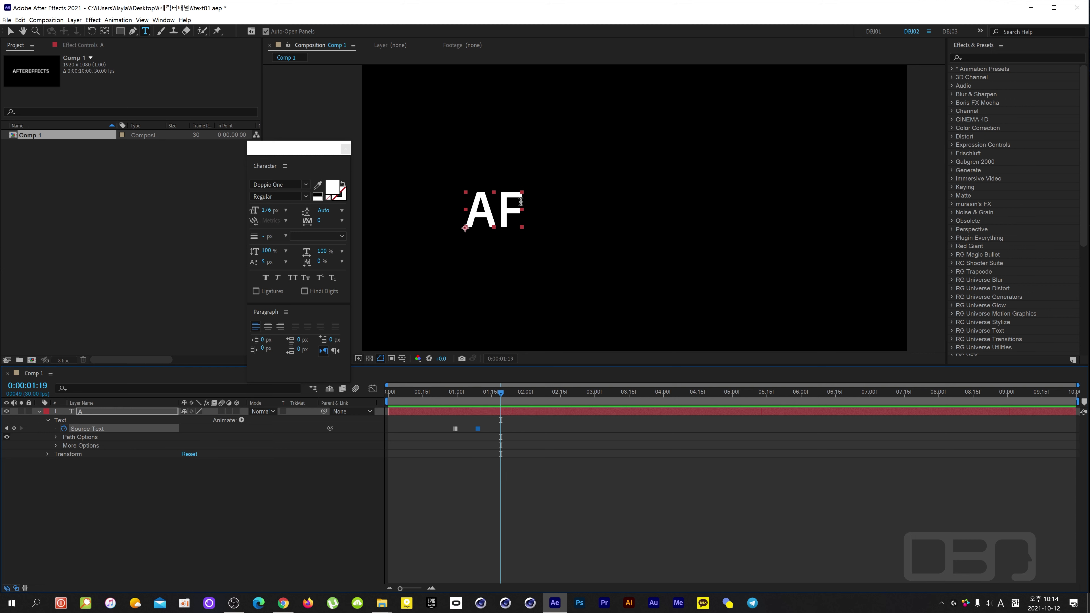
left_click(525, 221)
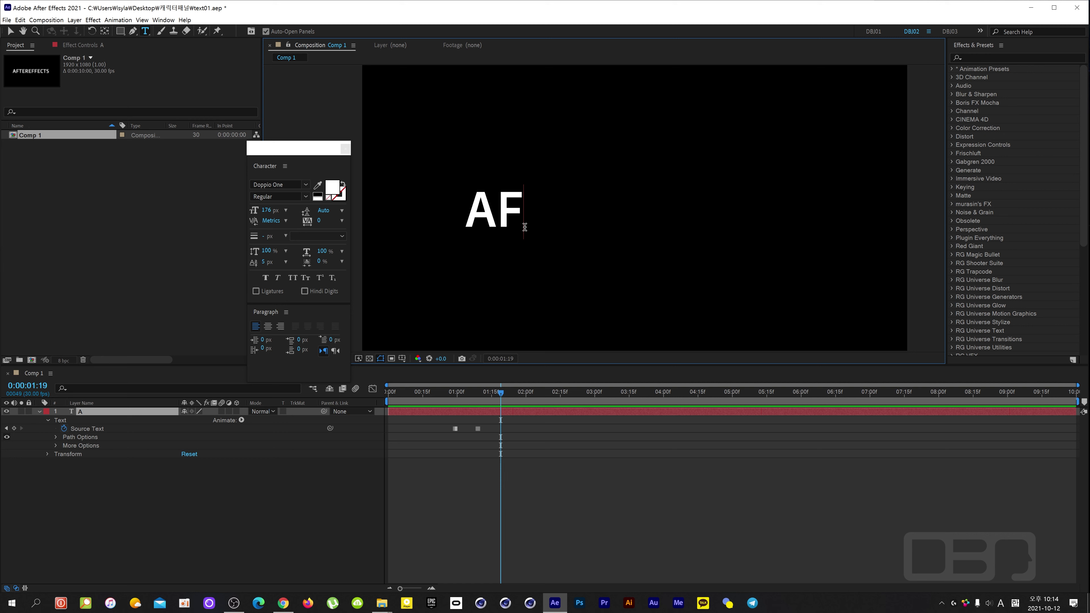
type("F")
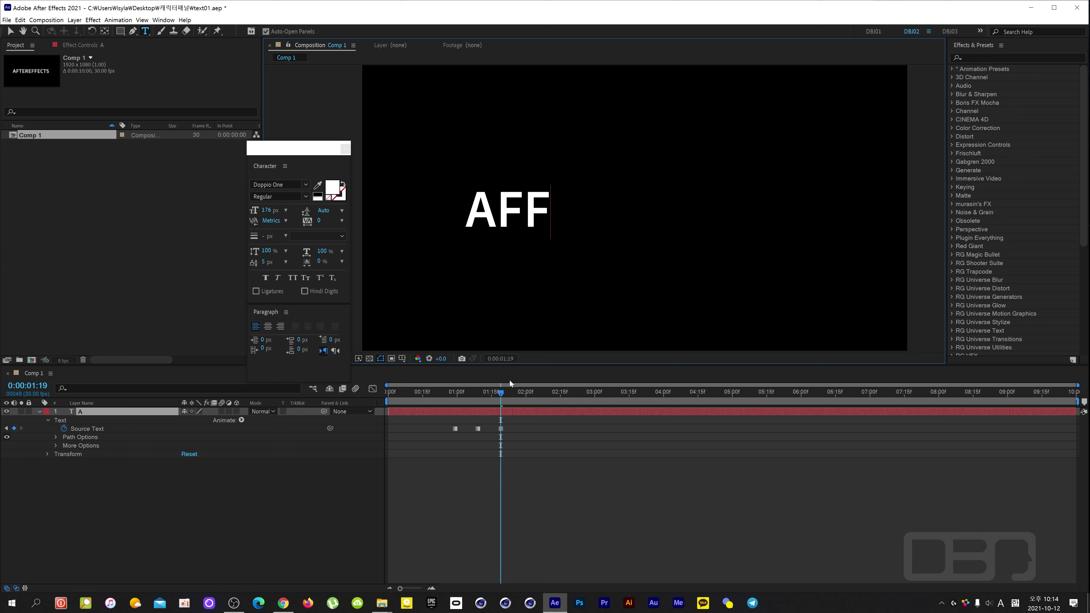
- Advance ten frames to 0:00:01:29 and append T to the text, keyframing it as AFFT
left_click(501, 394)
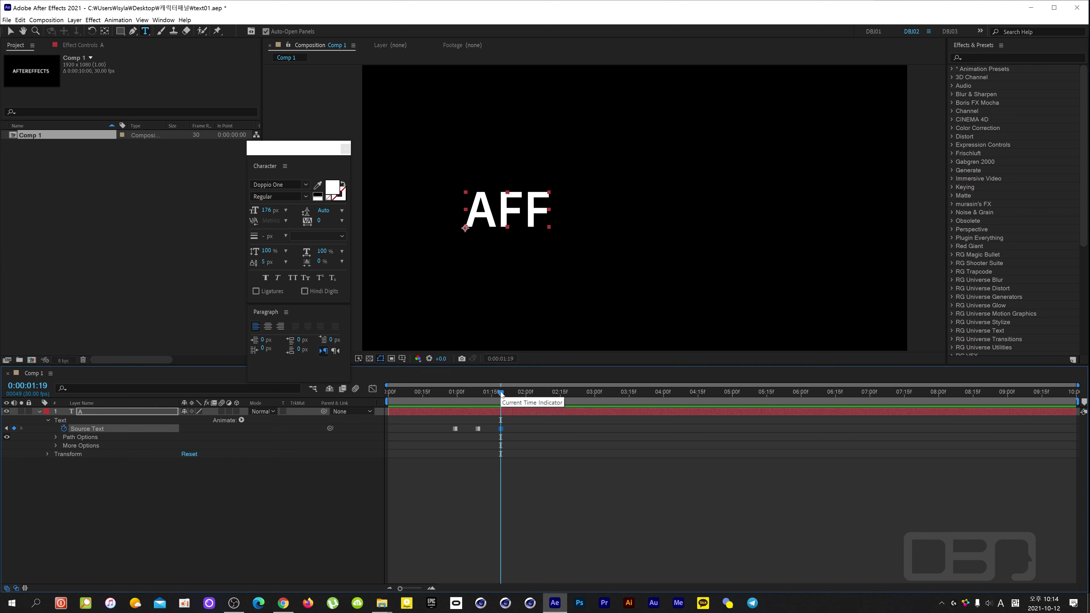
key("shift+Page_Down")
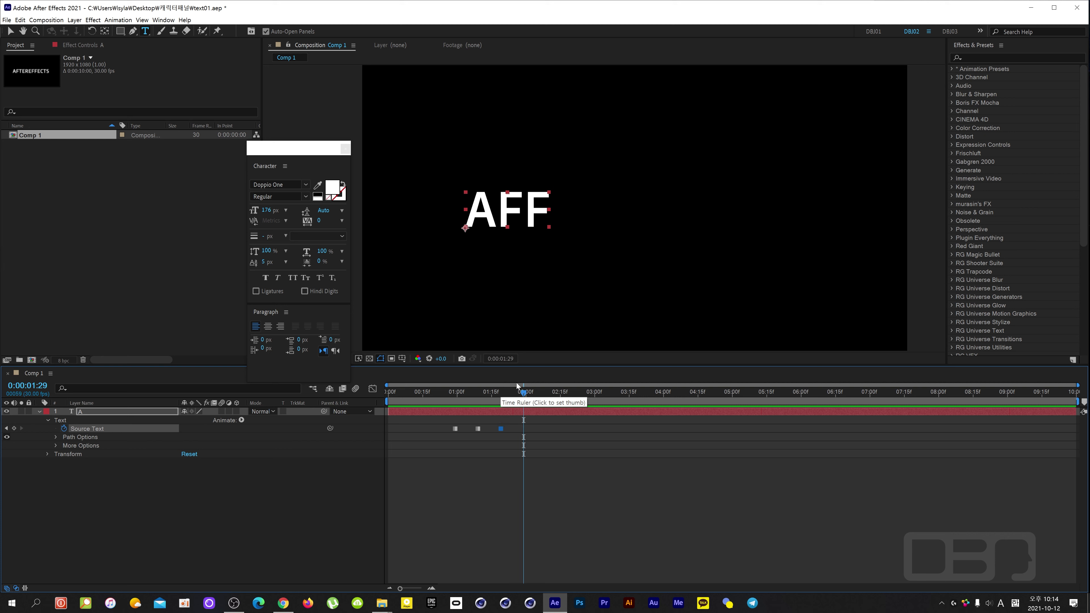
left_click(549, 207)
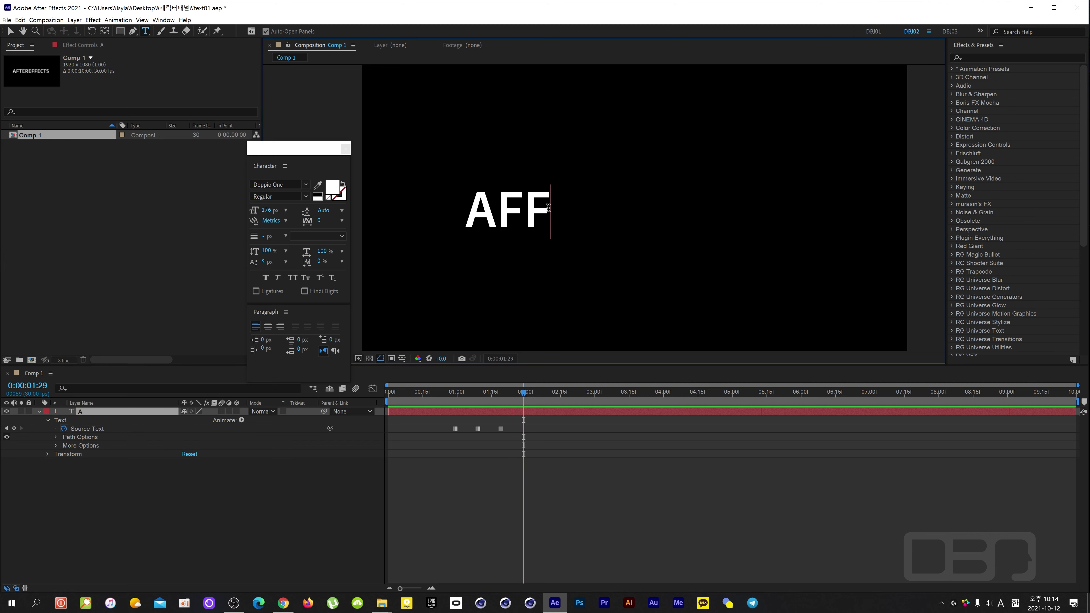
type("T")
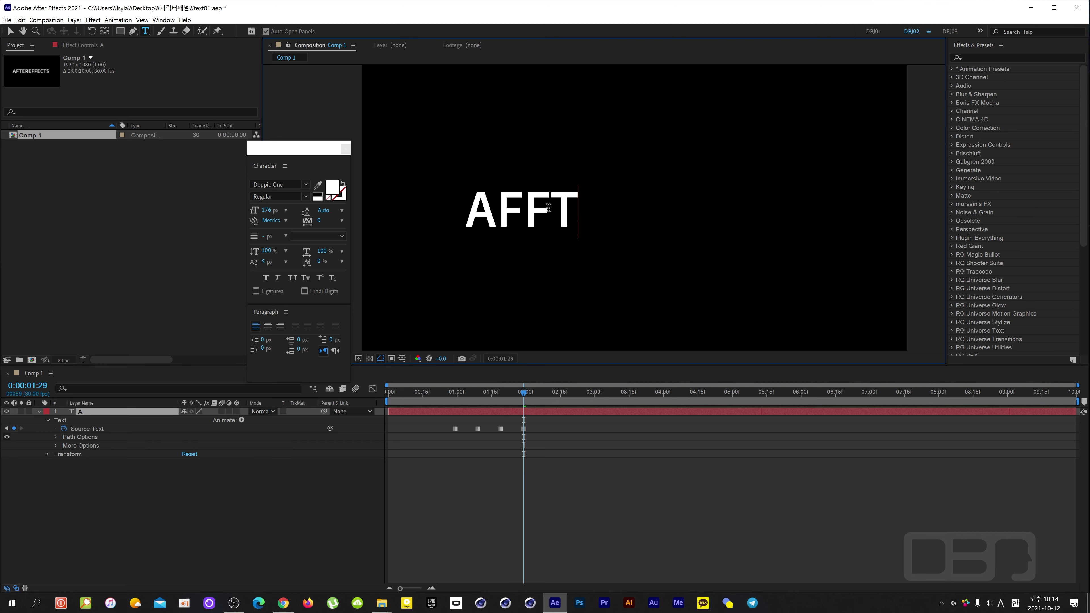
- Continue the typing effect at ten-frame intervals, keyframing the text as AFFTE at 0:00:02:09 and AFFTER at 0:00:02:19
left_click(540, 305)
key("shift+Page_Down")
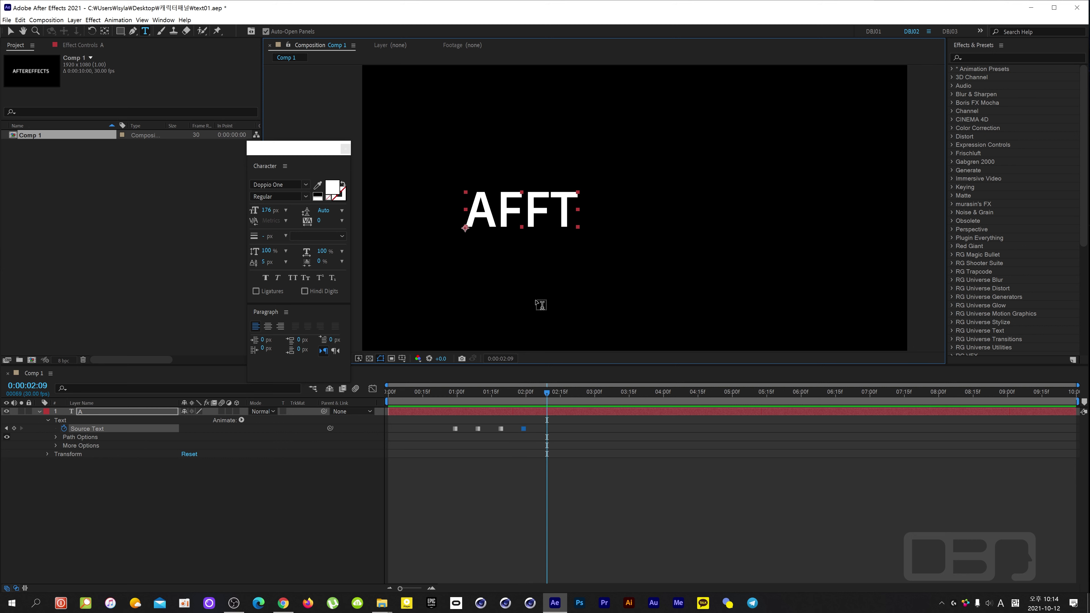
left_click(577, 201)
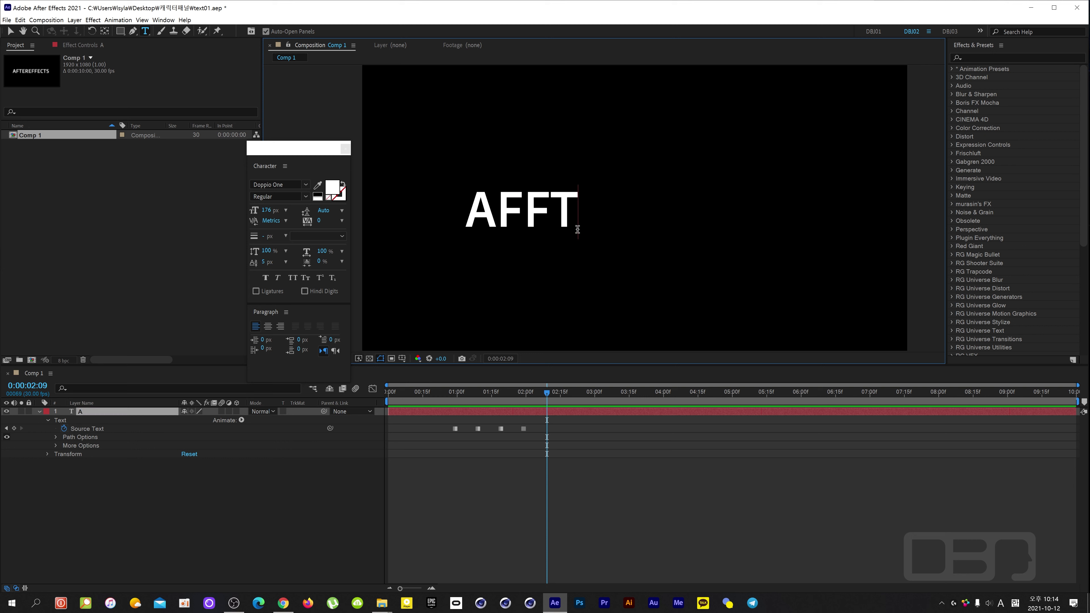
type("E")
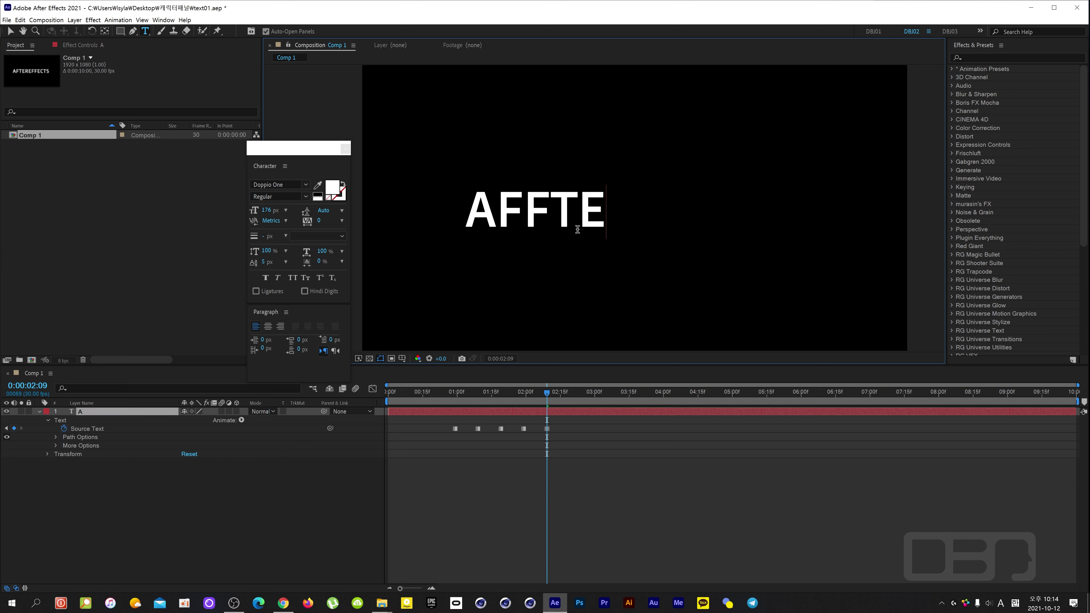
key("shift+Page_Down")
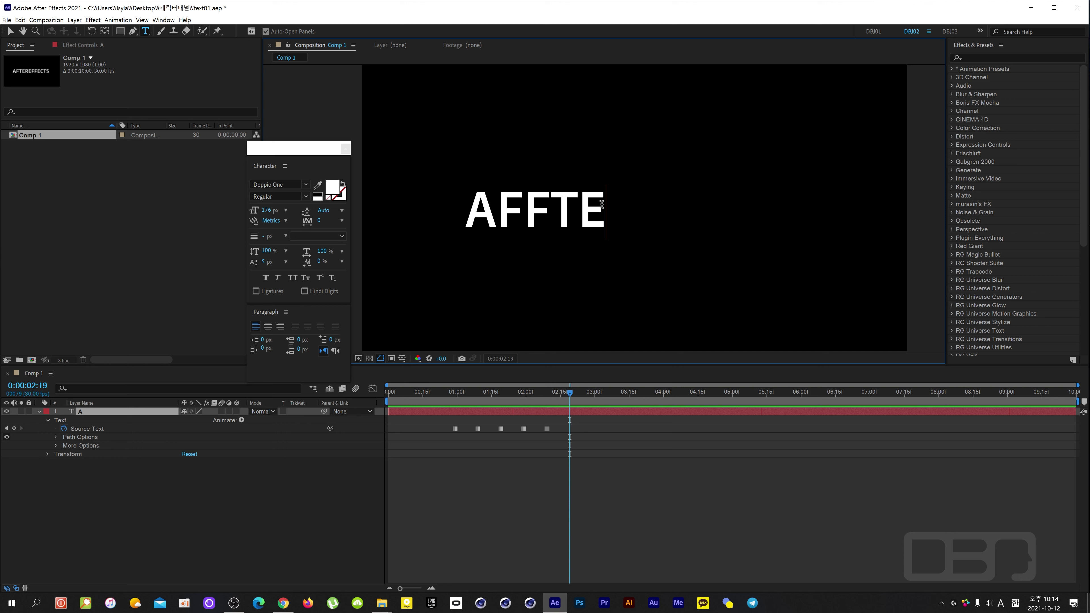
type("R")
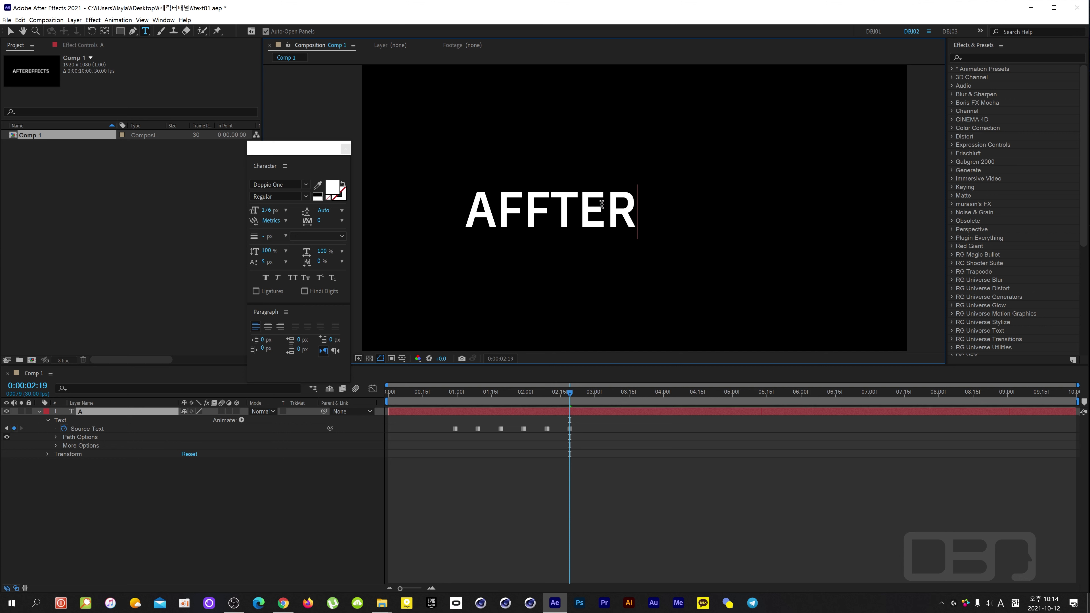
- Go to 0:00:00:19, ten frames before the first keyframe, and delete the letter A to keyframe an empty text
left_click_drag(571, 394, 456, 442)
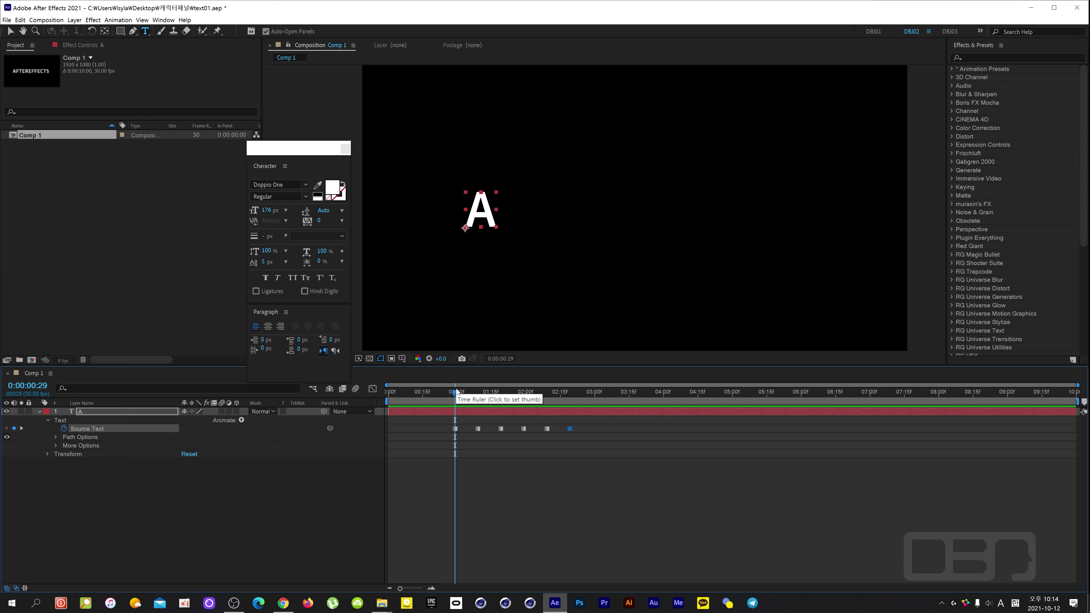
key("shift+Page_Up")
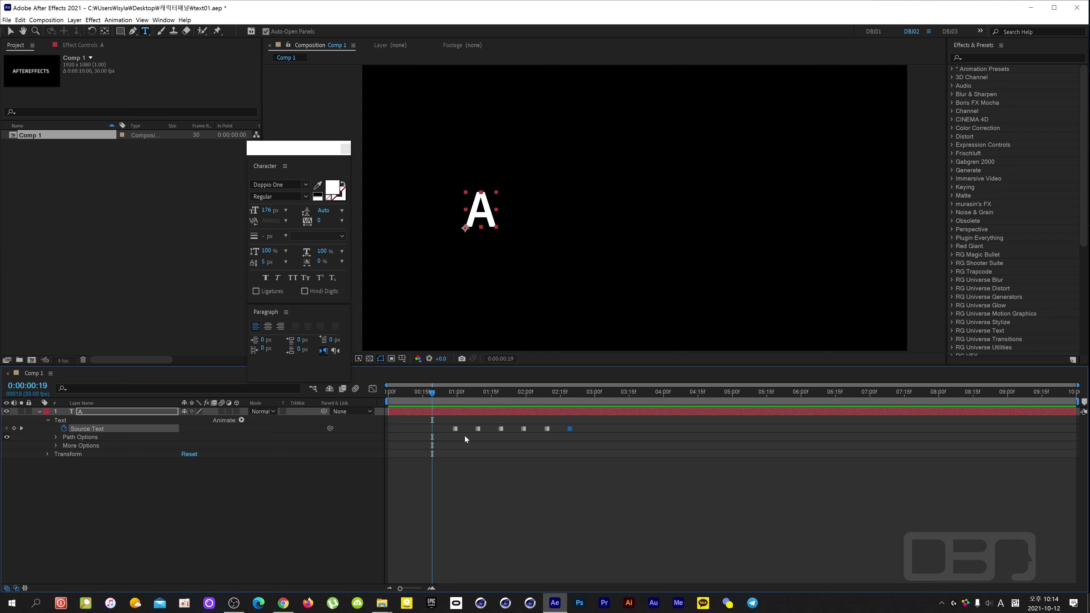
left_click(493, 206)
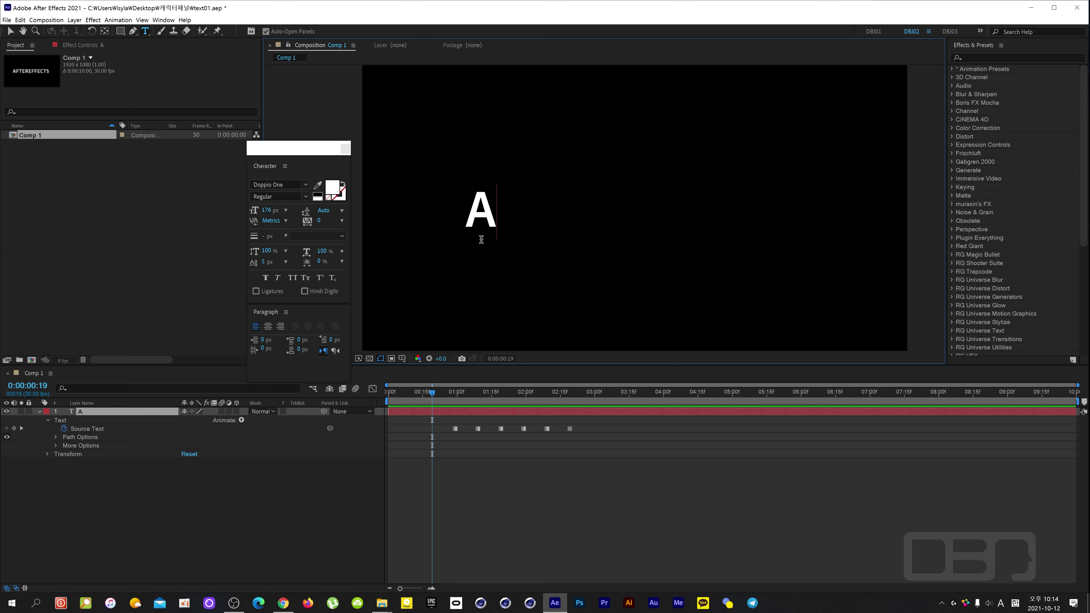
key("BackSpace")
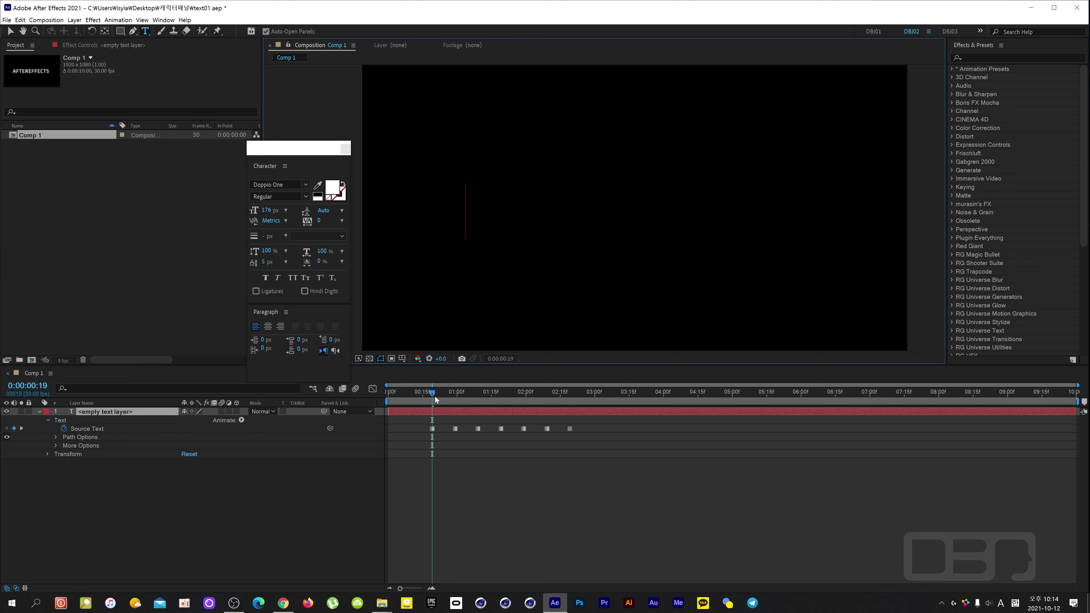
- Preview the typing animation from just before the empty-text keyframe and scrub back through the letters
left_click(430, 396)
mouse_move(430, 395)
left_mouse_down()
mouse_move(585, 410)
mouse_move(452, 389)
mouse_move(427, 396)
left_mouse_up()
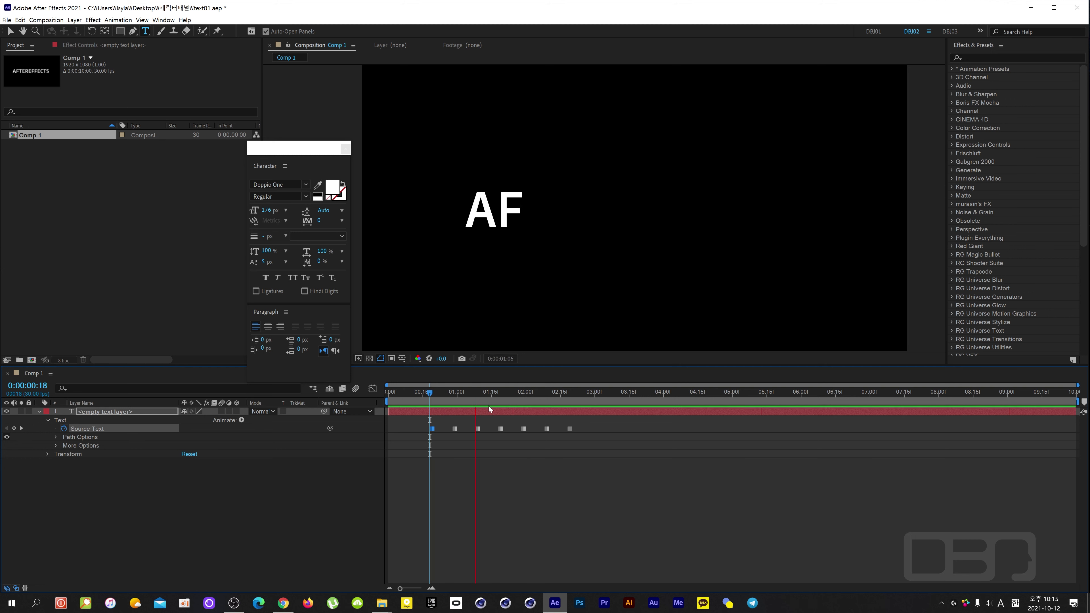
left_click_drag(577, 394, 498, 422)
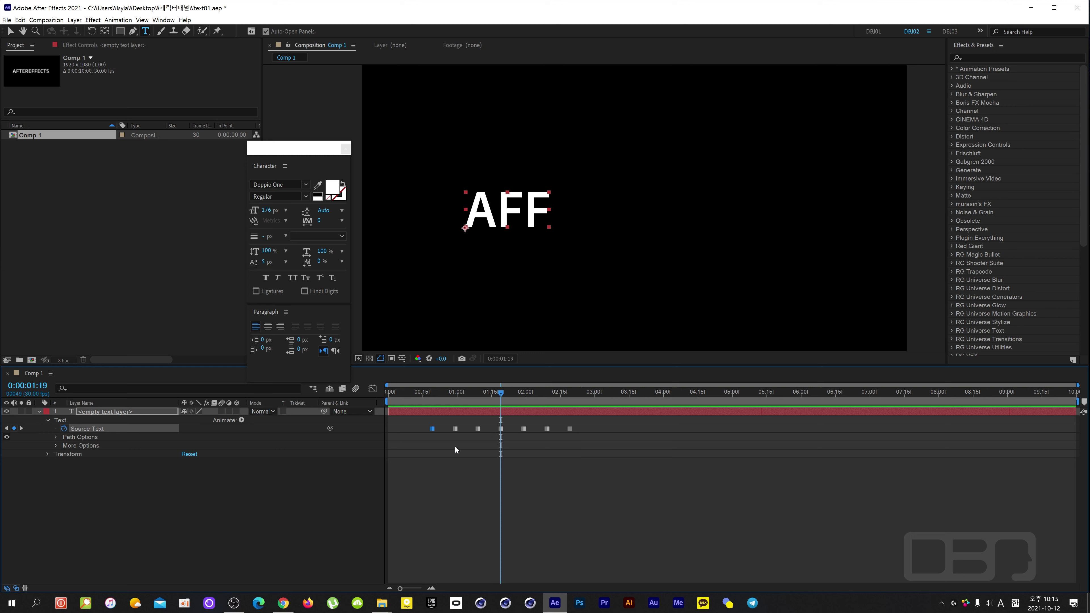
- Try retiming the Source Text keyframes by moving them closer together, and undo those moves
left_click_drag(454, 431, 491, 429)
left_click_drag(570, 428, 504, 433)
left_click_drag(503, 395, 495, 417)
key("ctrl+z")
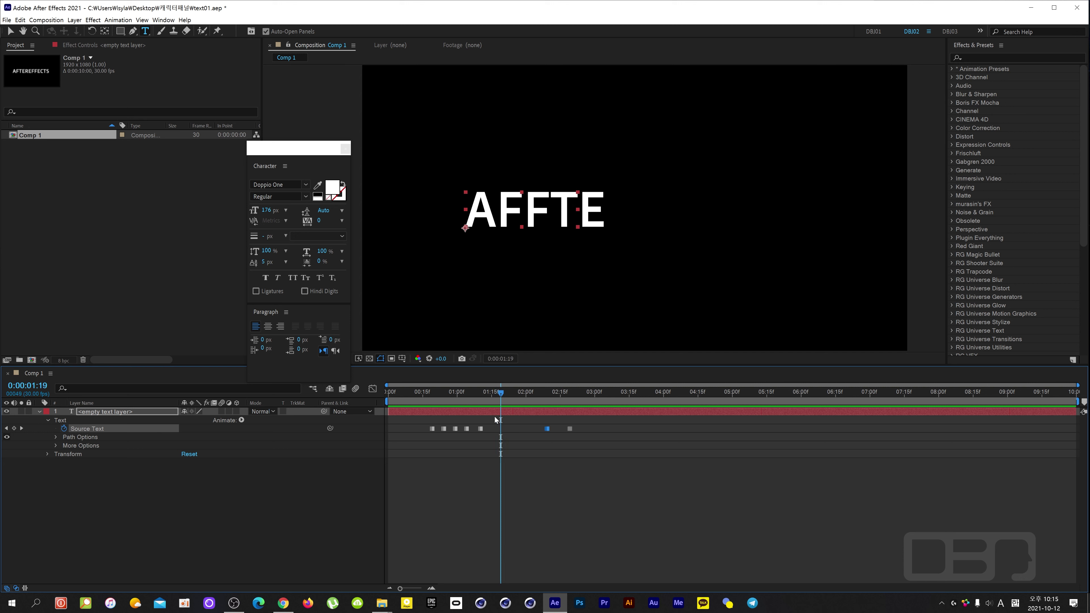
key("ctrl+z")
key("ctrl+z")
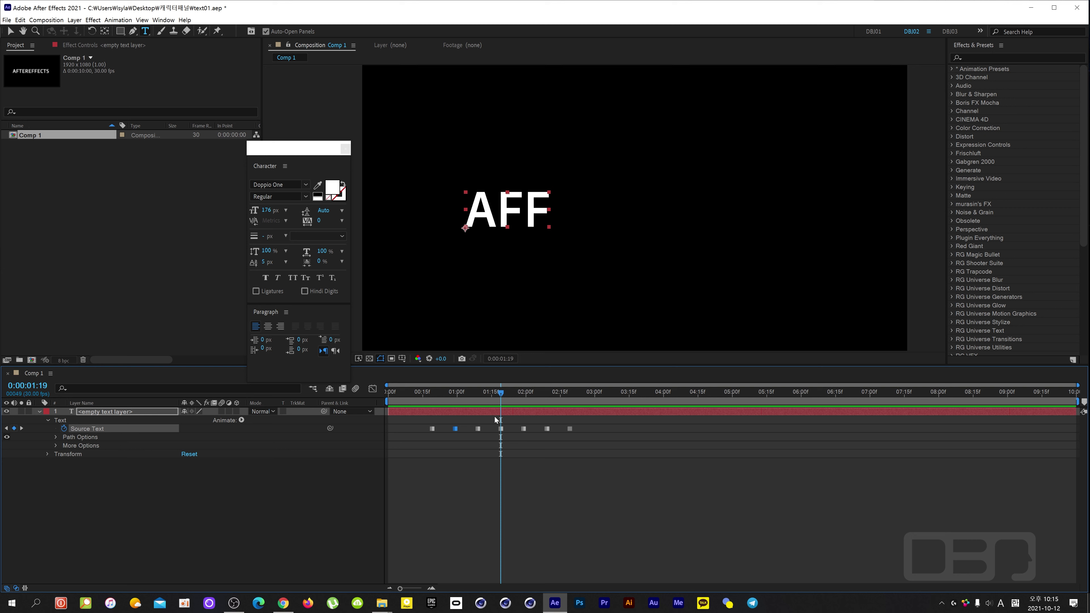
- Select all Source Text keyframes, compress their spacing proportionally, and shift the whole sequence to start just after one second
left_click_drag(498, 393, 548, 406)
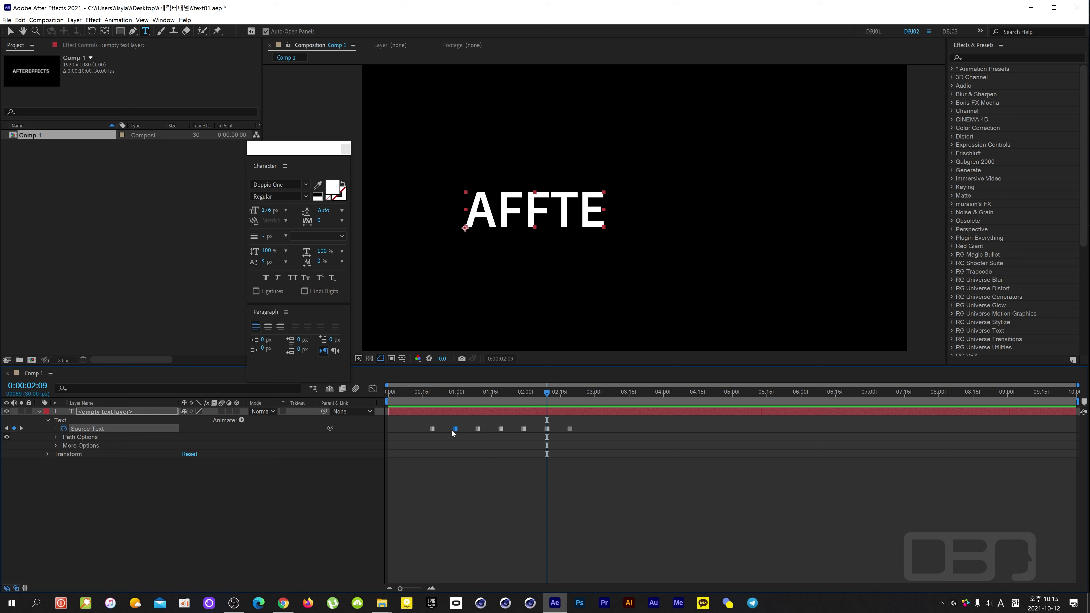
left_click(421, 425)
left_click_drag(423, 423, 562, 426)
left_click_drag(427, 421, 571, 433)
mouse_move(571, 431)
mouse_move(570, 429)
left_mouse_down()
mouse_move(478, 432)
mouse_move(553, 430)
left_mouse_up()
left_click_drag(479, 435, 564, 435)
left_click_drag(432, 431, 456, 432)
- Scrub through the retimed keyframes to review the pacing of the typing effect
mouse_move(542, 392)
left_mouse_down()
mouse_move(478, 390)
mouse_move(556, 402)
mouse_move(438, 400)
mouse_move(558, 400)
left_mouse_up()
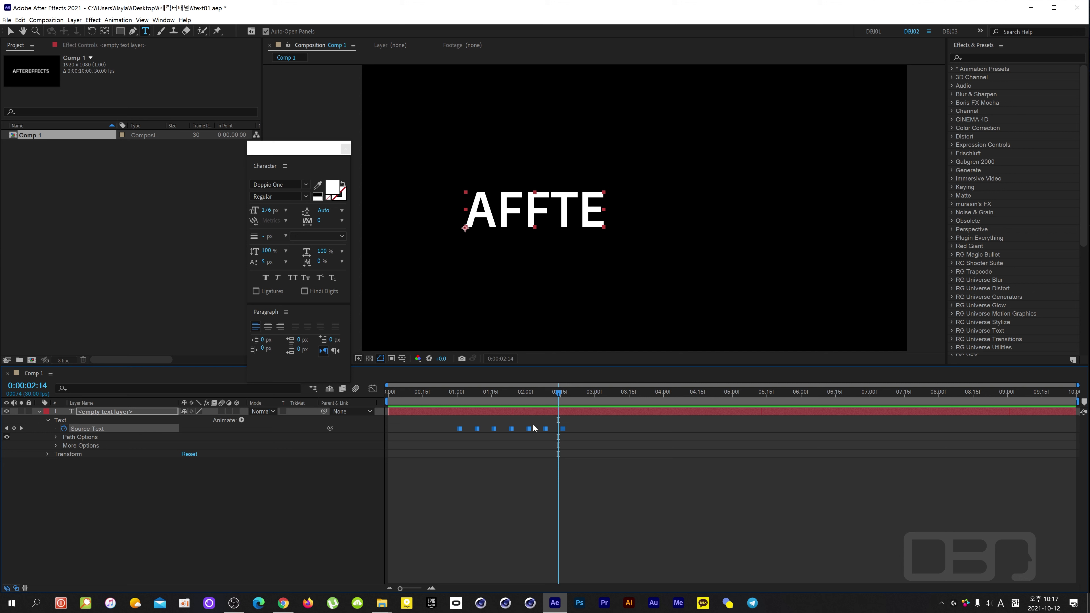
mouse_move(555, 398)
left_mouse_down()
mouse_move(491, 402)
mouse_move(547, 408)
left_mouse_up()
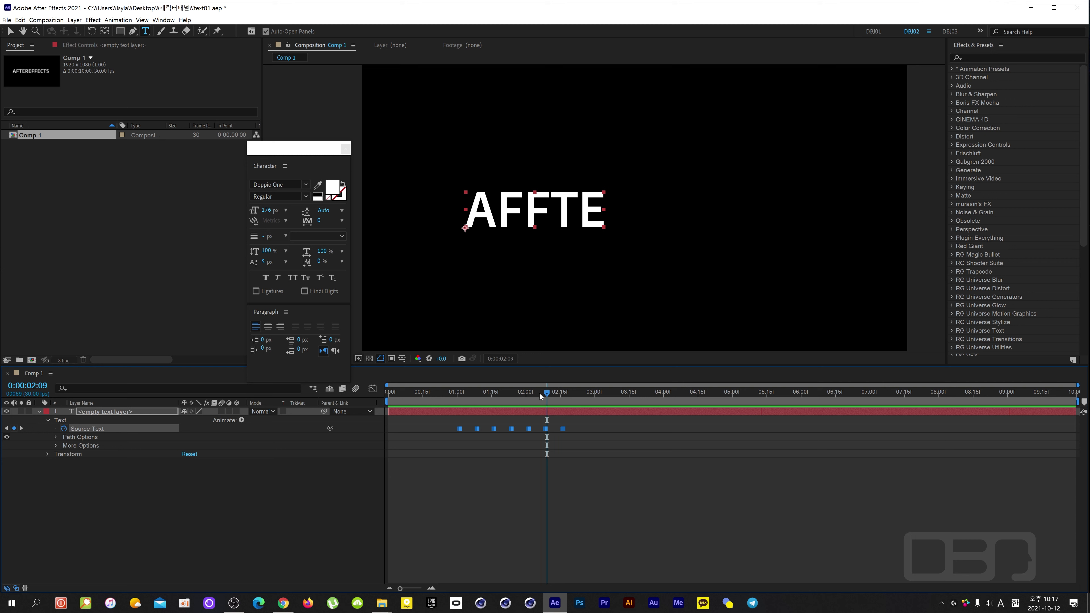
left_click(522, 402)
left_click_drag(455, 437, 598, 417)
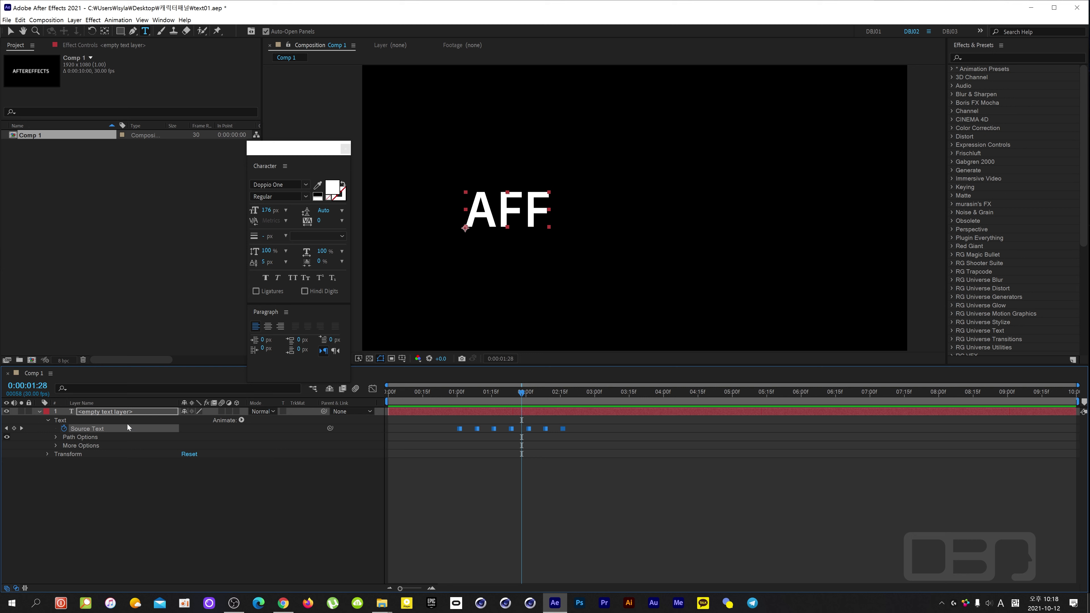
- Delete the animated text layer from the composition
left_click(110, 413)
key("Delete")
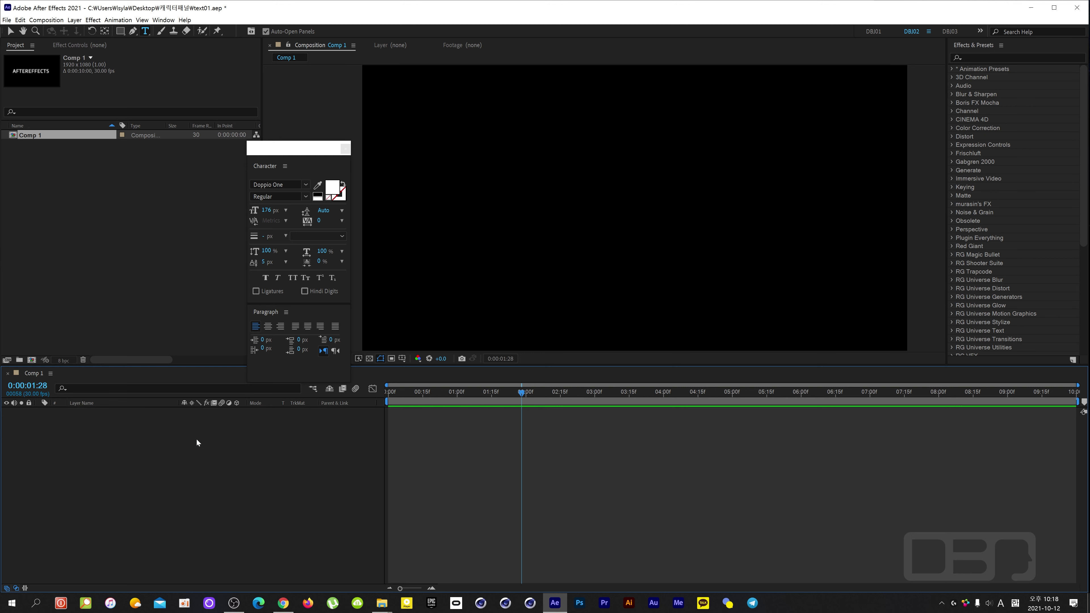
right_click(301, 428)
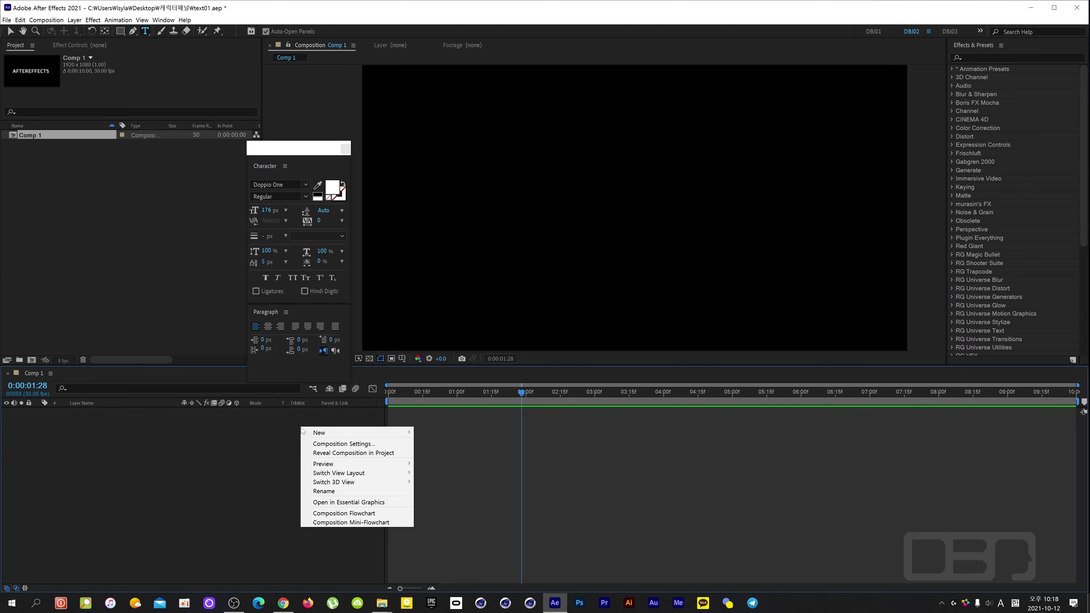
left_click(218, 427)
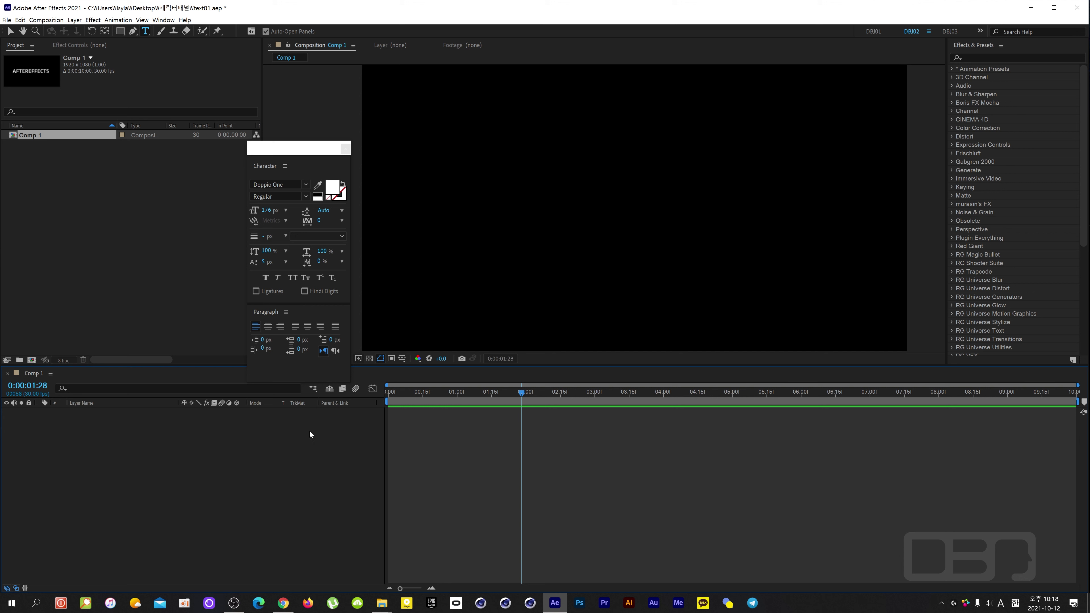
- Switch to Korean input and create a new text layer reading 한글
key("Hangul")
right_click(310, 433)
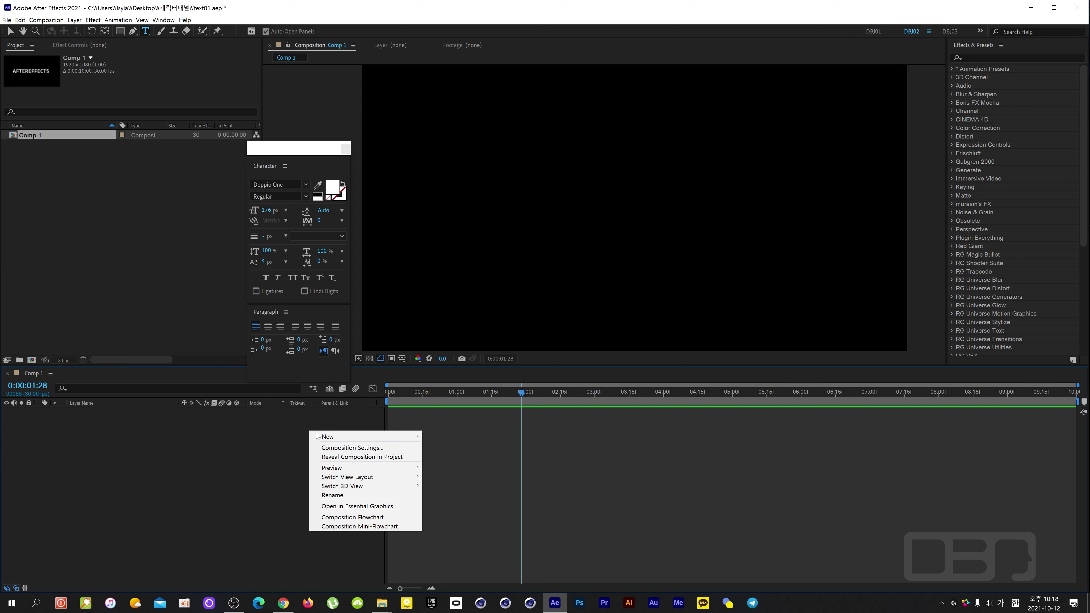
mouse_move(377, 436)
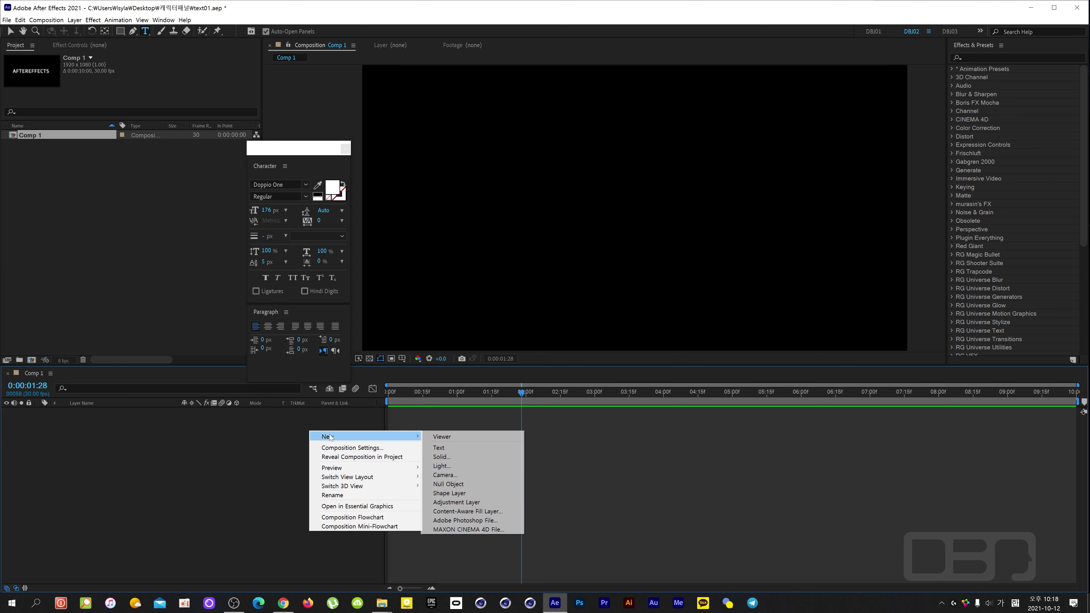
left_click(434, 448)
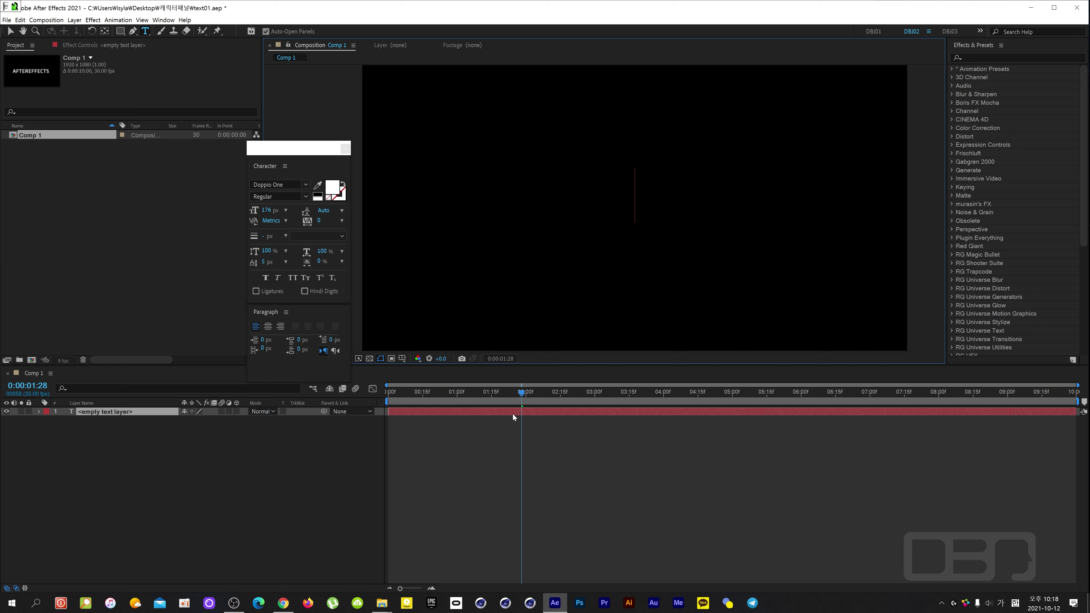
type("한")
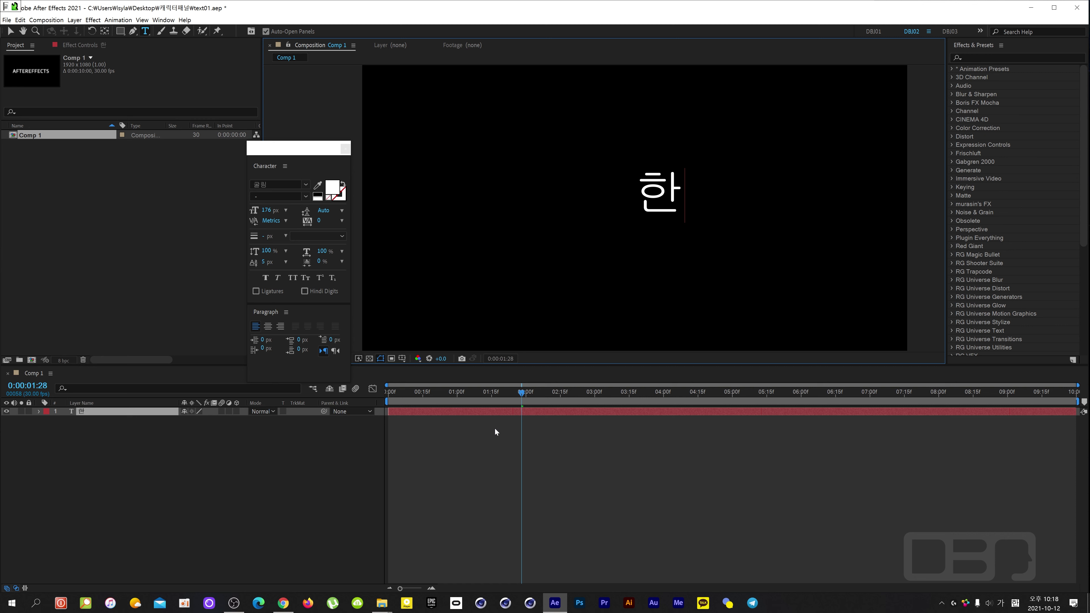
left_click(502, 429)
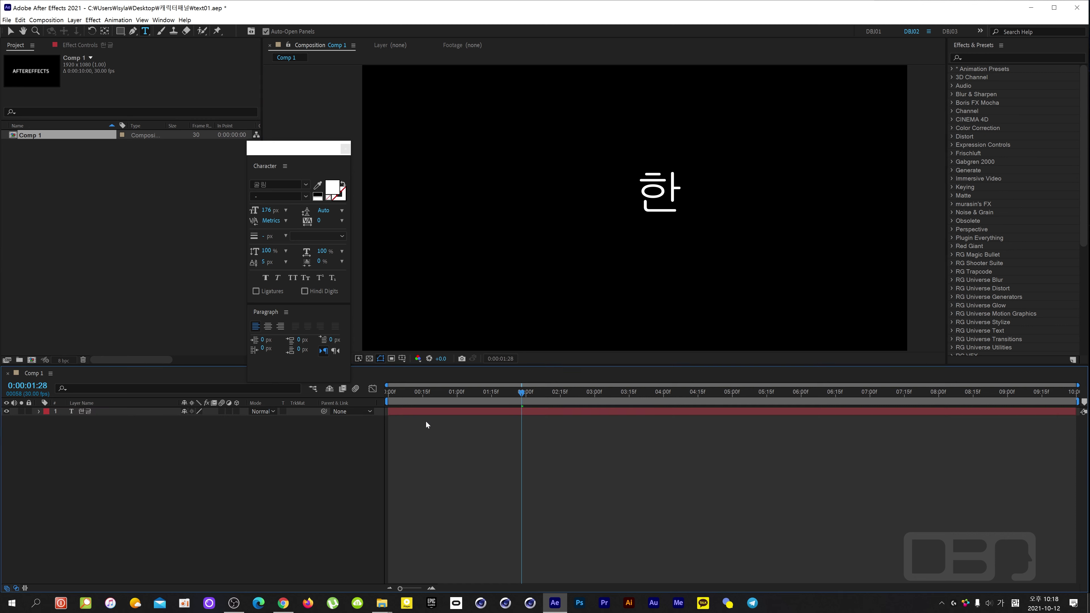
left_click(508, 414)
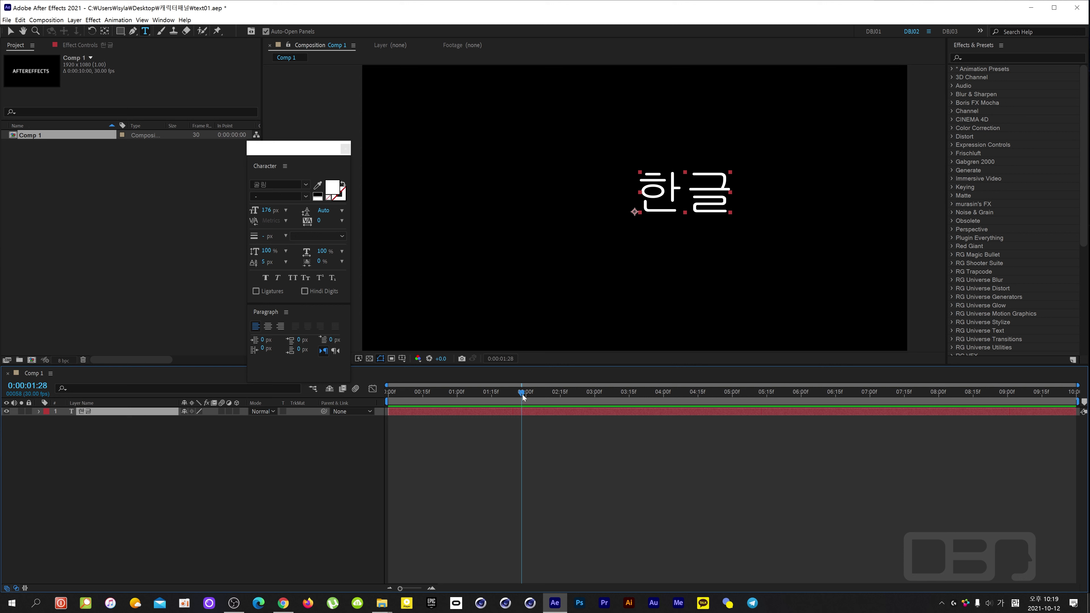
- Move the current time to 0:00:02:00 and center-align the 한글 text layer
left_click_drag(523, 394, 527, 394)
left_click(268, 327)
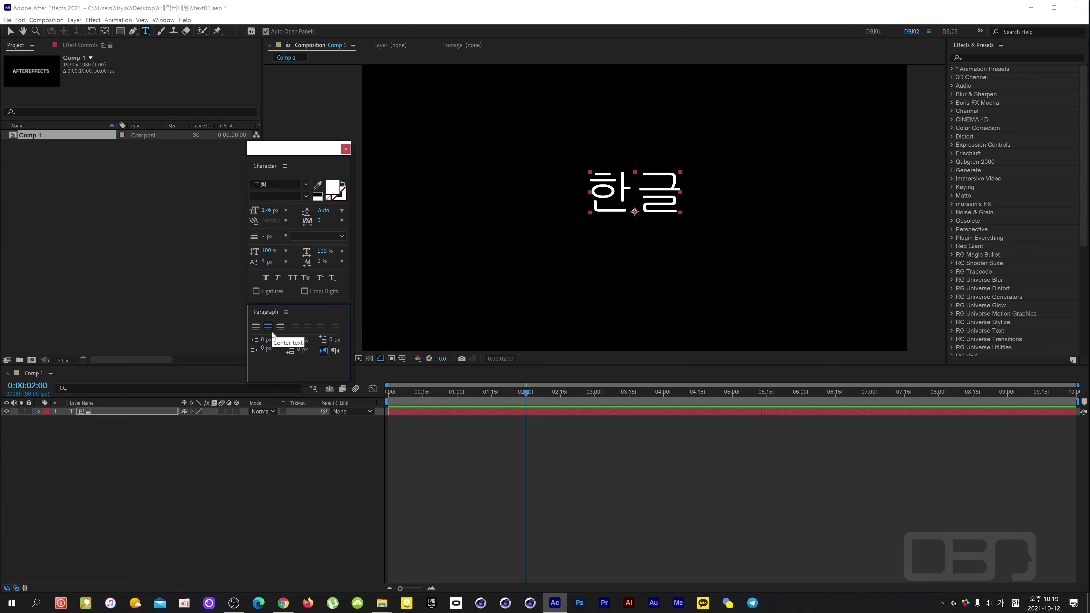
left_click(86, 412)
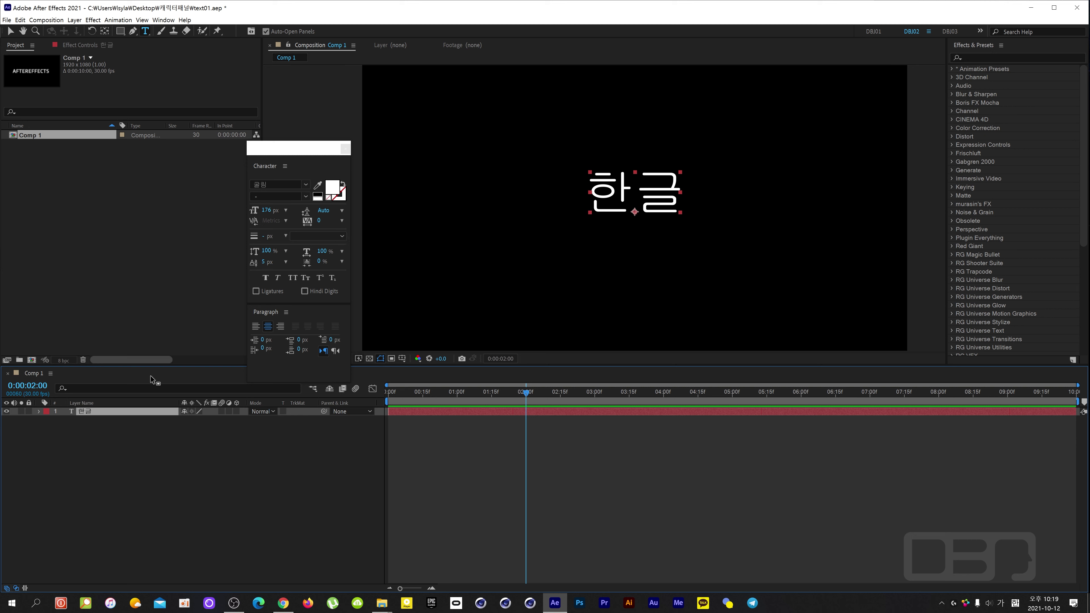
- Reveal the 한글 layer's text properties and enable Source Text keyframing at 0:00:02:00
left_click(38, 410)
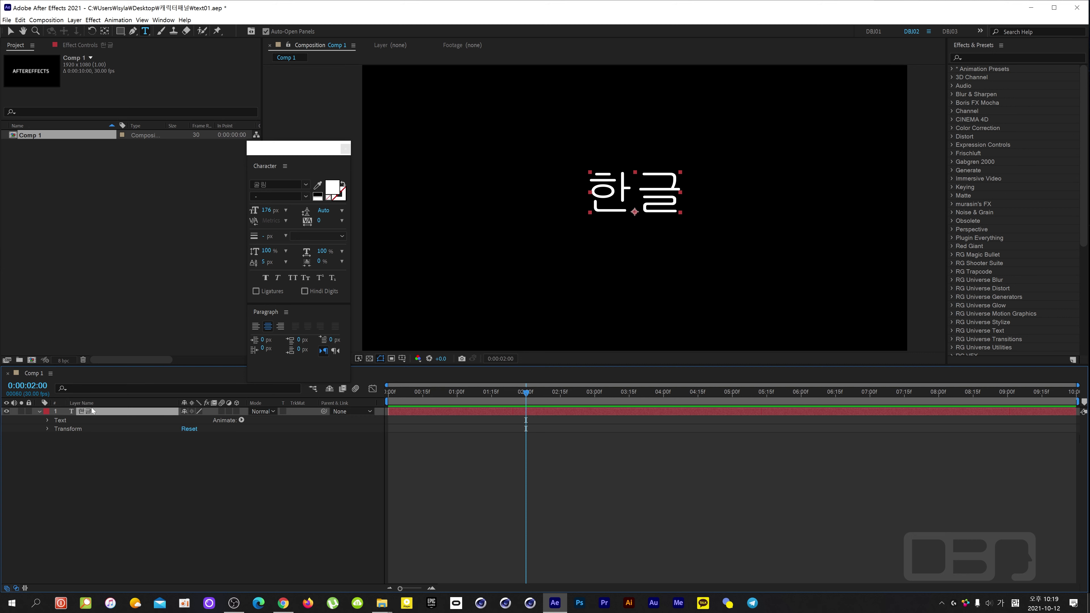
left_click(48, 420)
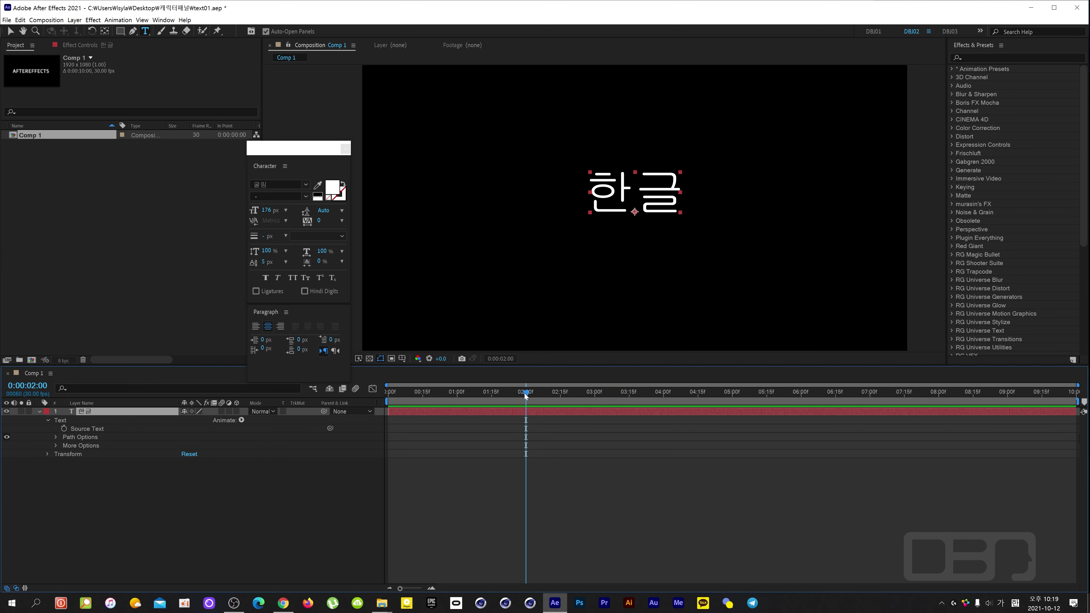
left_click_drag(524, 394, 594, 400)
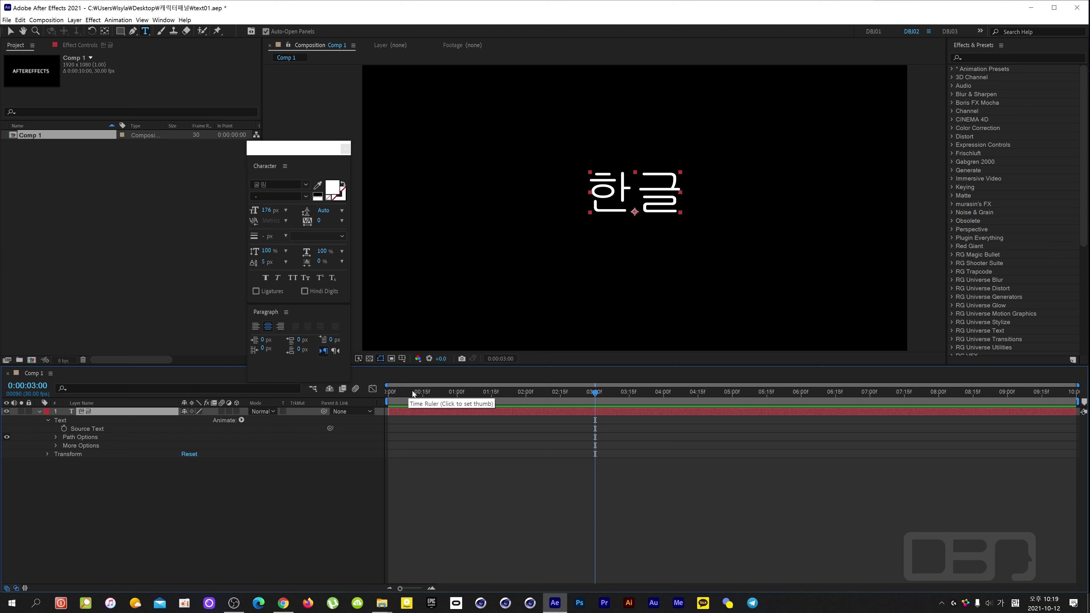
left_click_drag(601, 394, 731, 395)
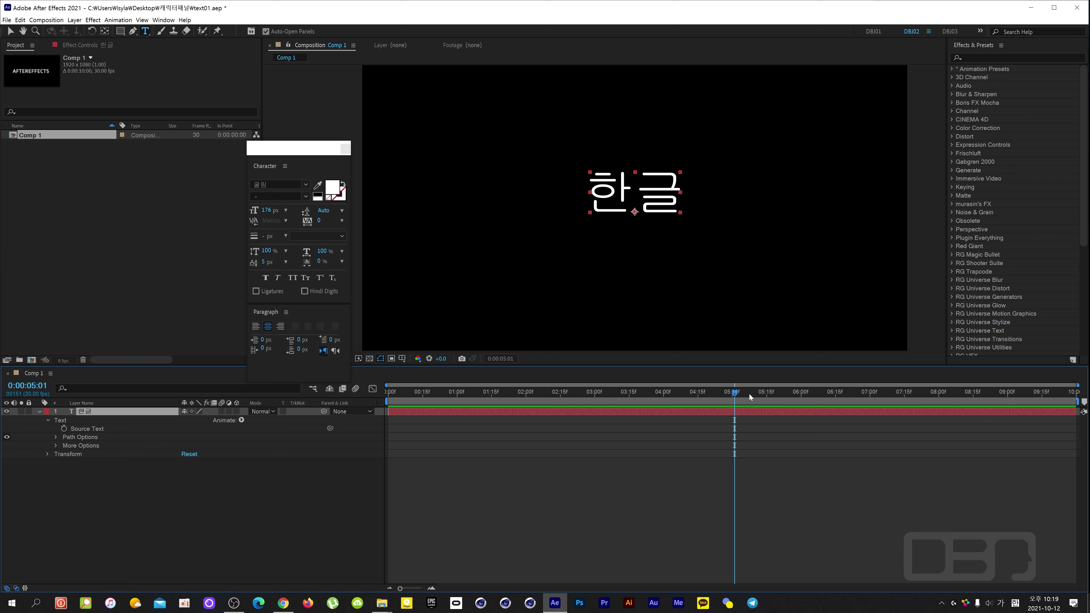
left_click_drag(735, 396, 525, 410)
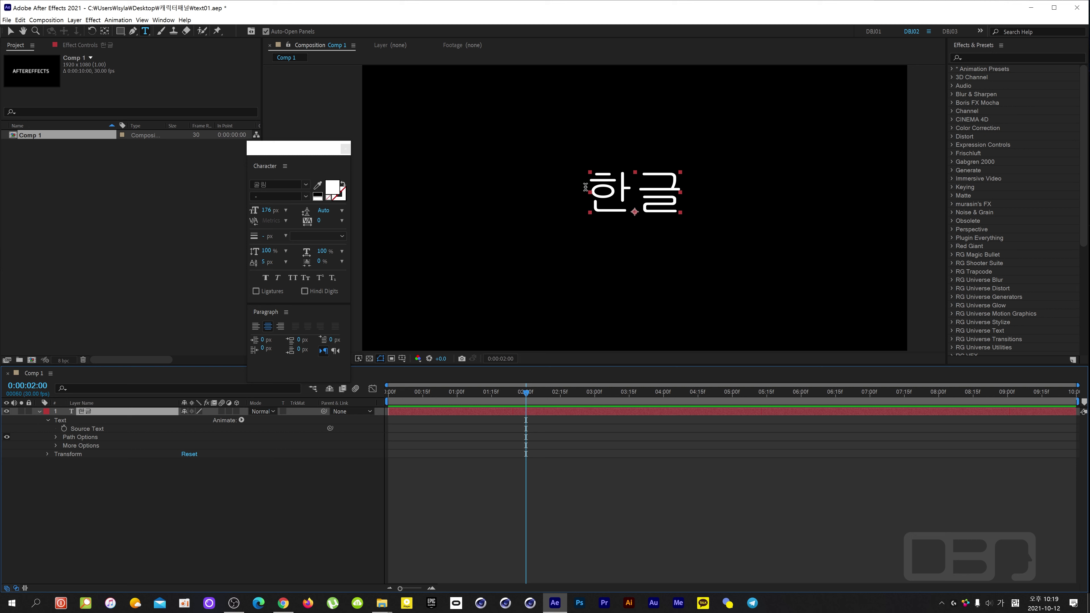
left_click(64, 428)
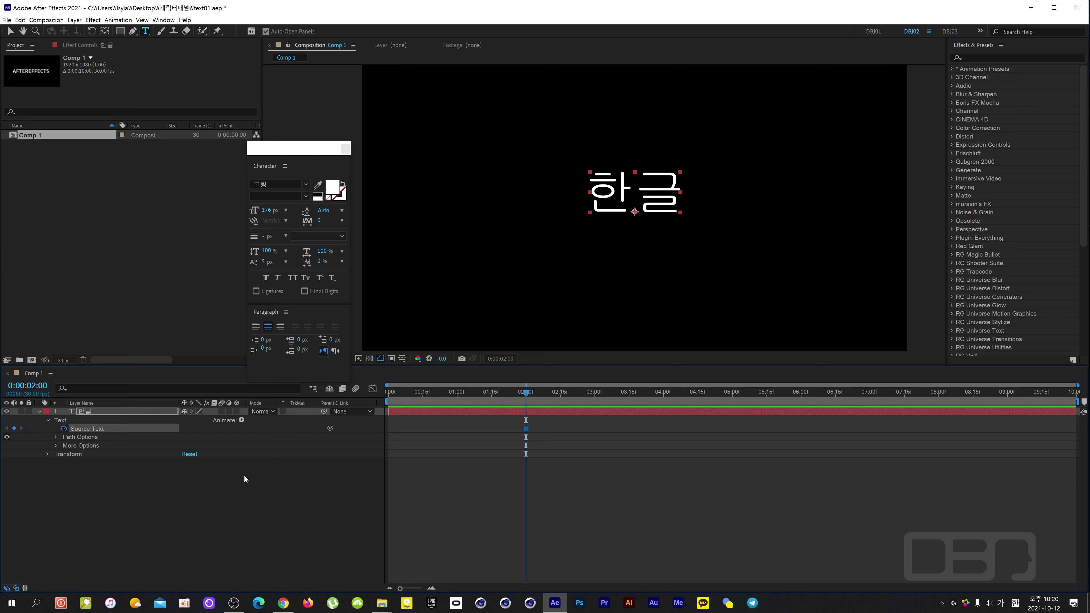
left_click_drag(681, 189, 634, 191)
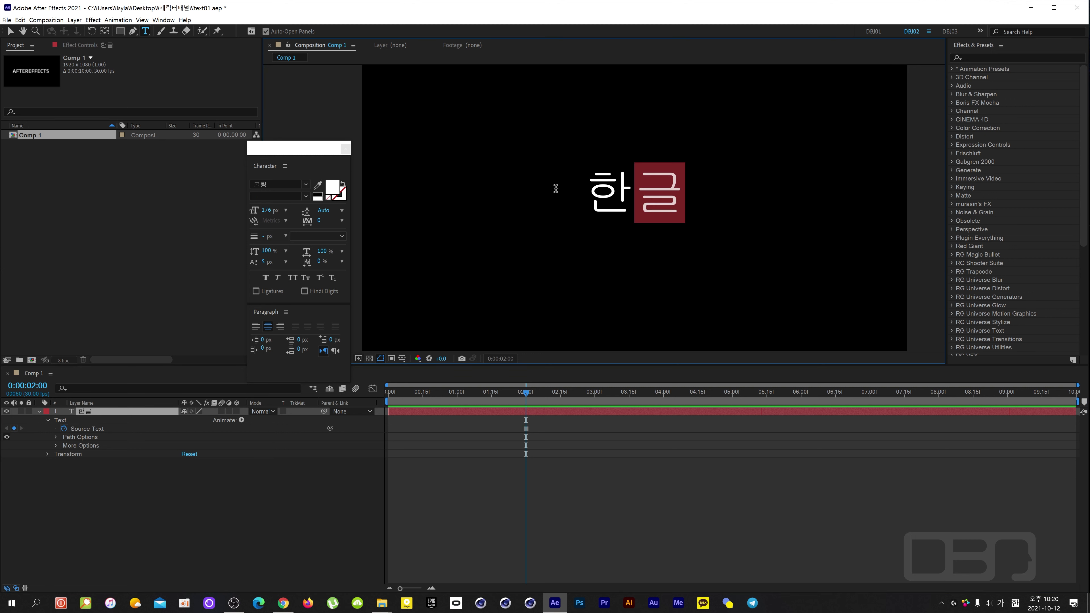
key("BackSpace")
key("BackSpace")
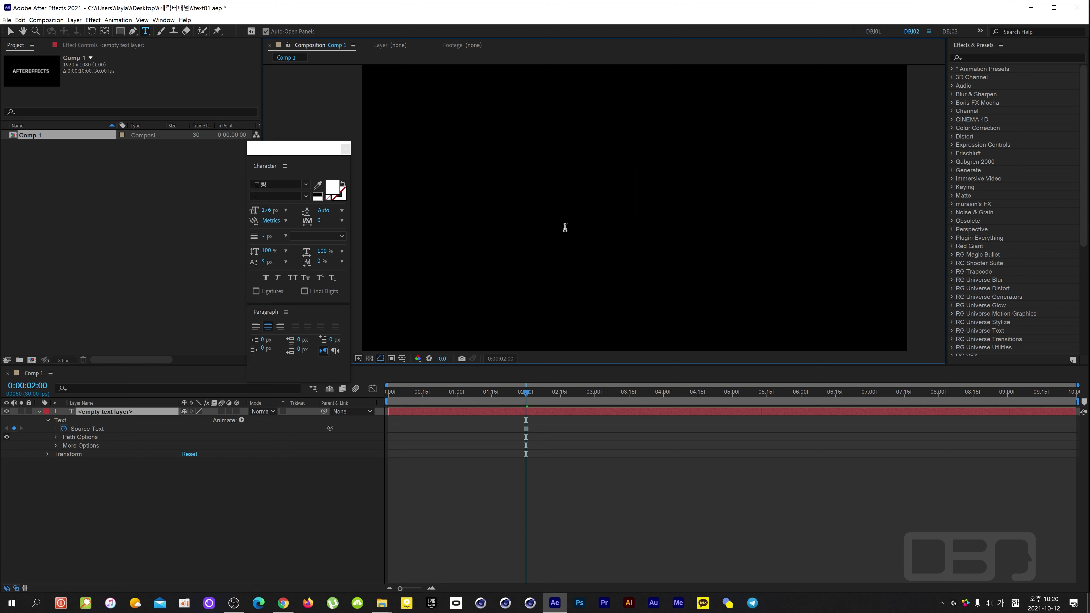
left_click(526, 394)
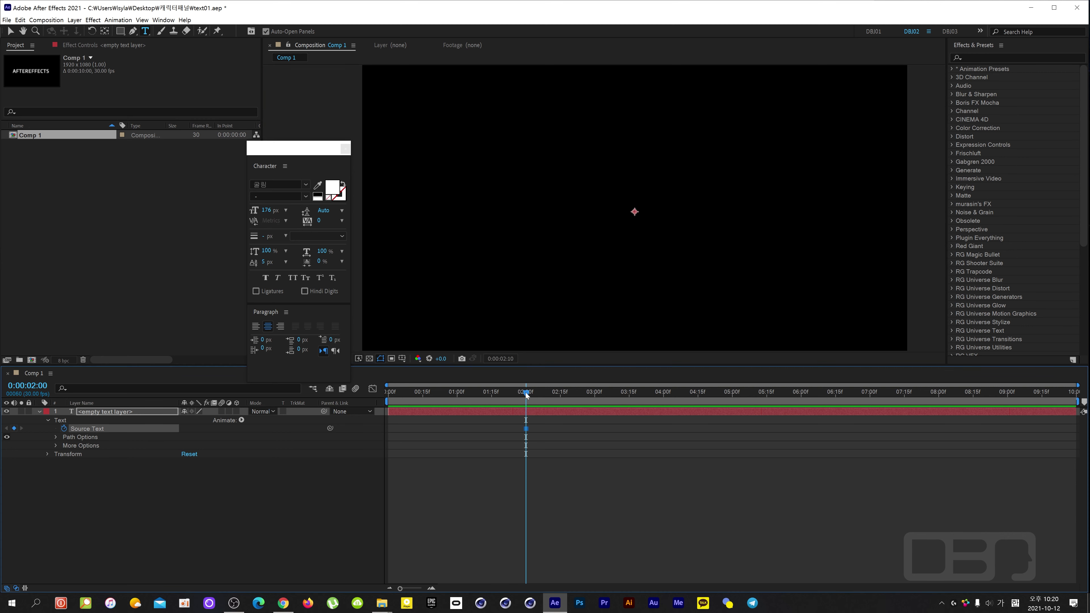
key("shift+Page_Down")
left_click(541, 413)
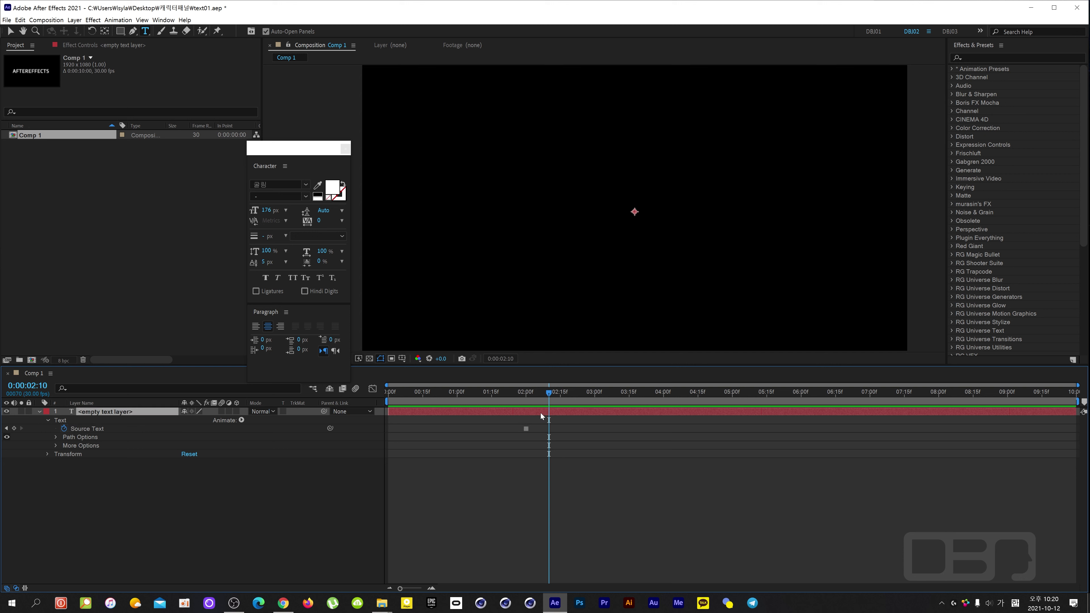
left_click(144, 33)
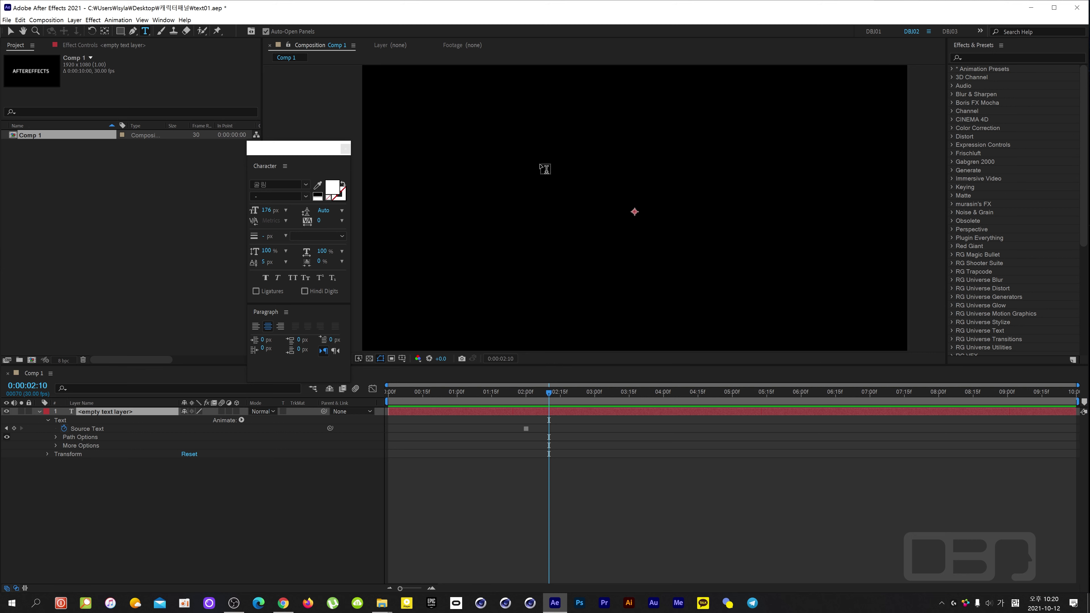
left_click(642, 210)
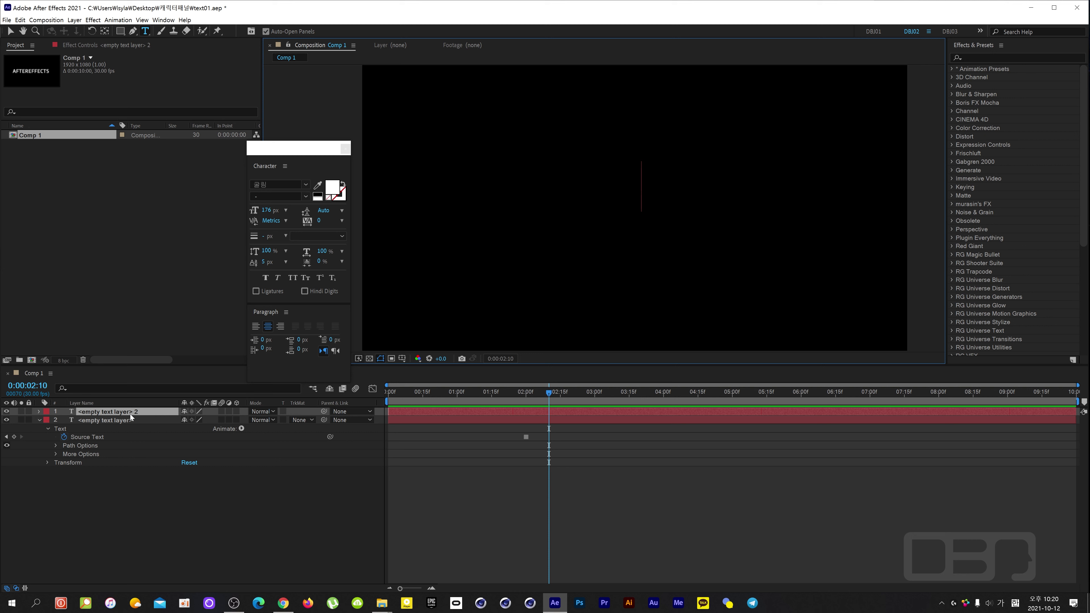
key("Escape")
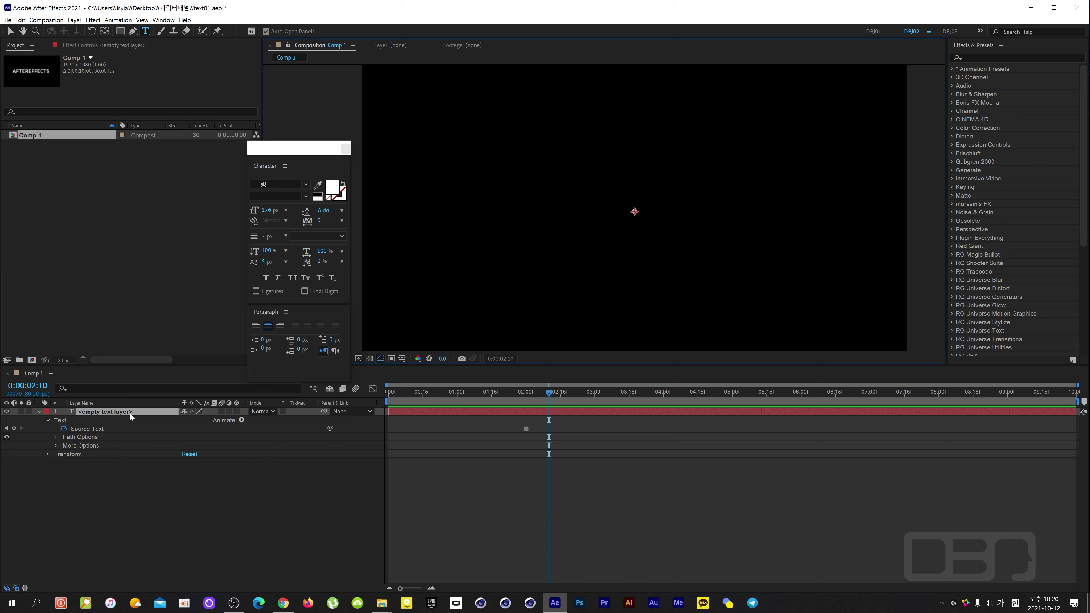
key("ctrl+z")
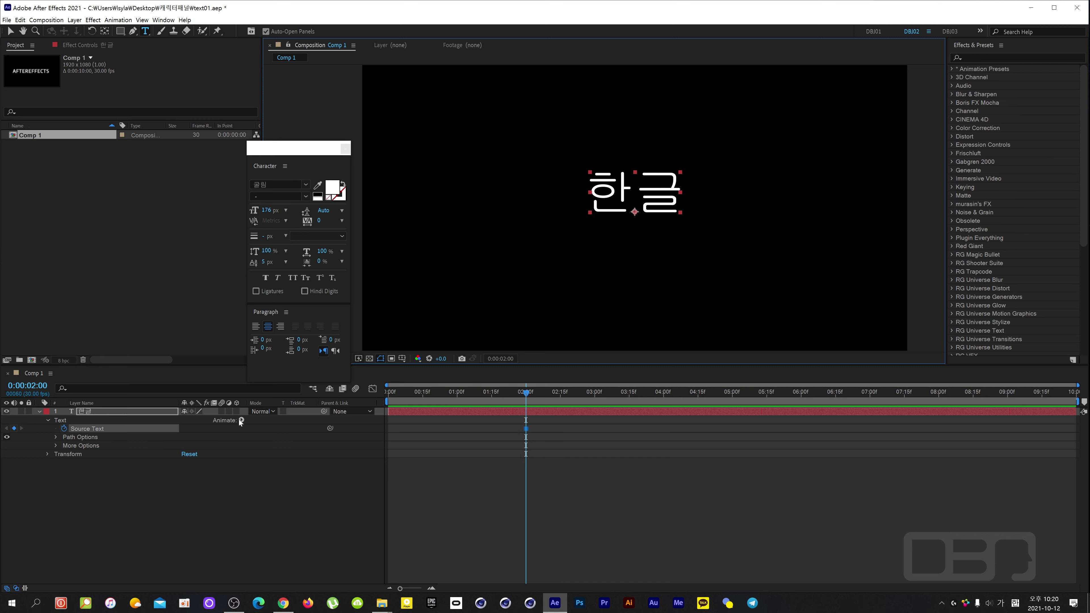
- Delete the Source Text keyframe at 0:00:02:00 and re-enable Source Text keyframing at 0:00:05:00
left_click_drag(513, 431, 559, 426)
key("Delete")
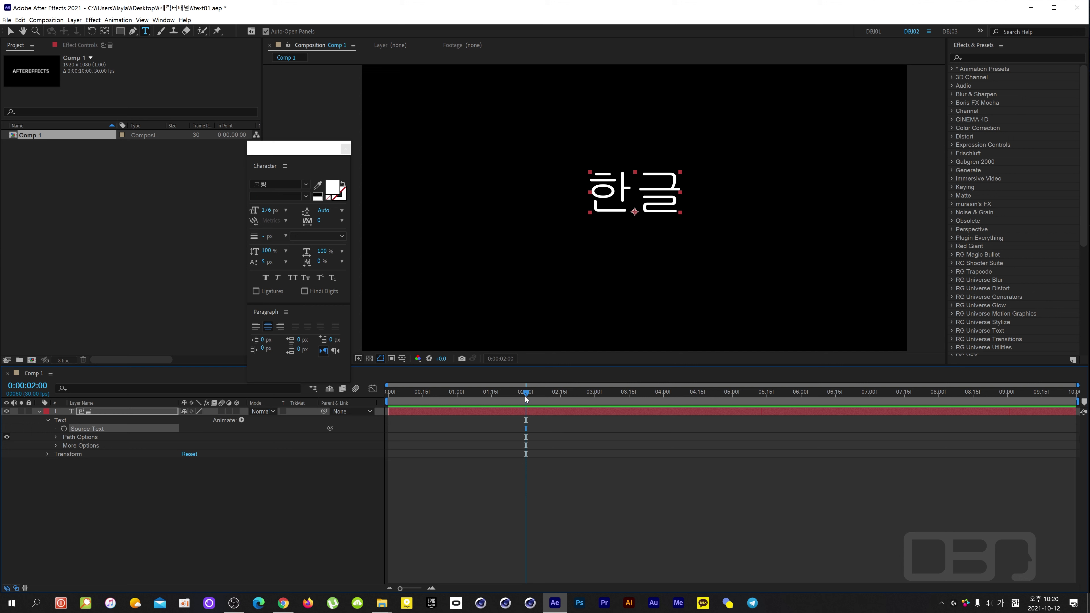
left_click_drag(525, 393, 733, 412)
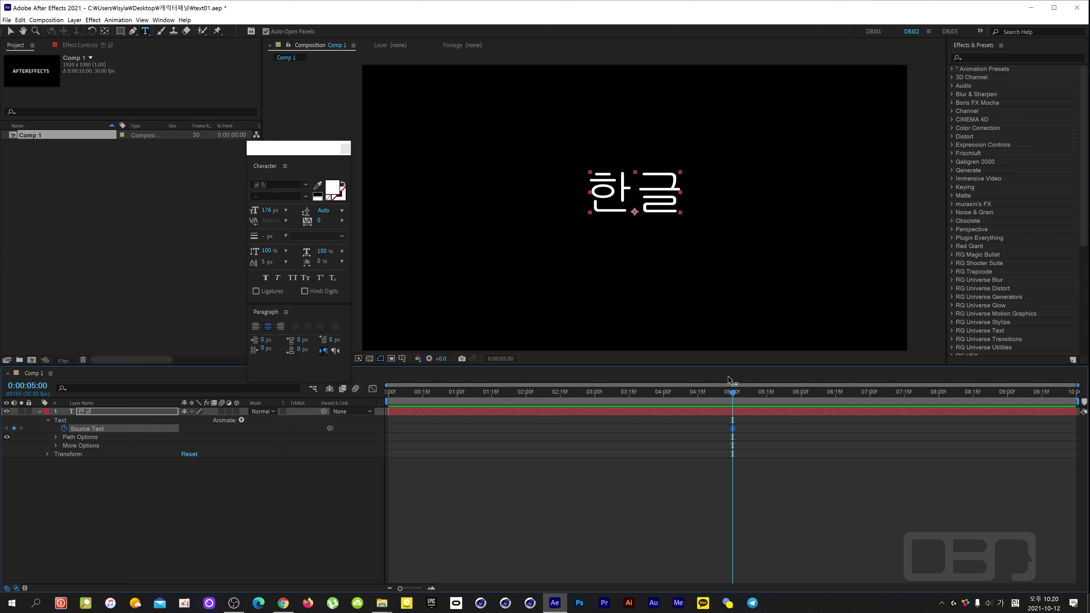
- Keyframe the layer's source text as 한그 at 0:00:04:20
key("shift+Page_Up")
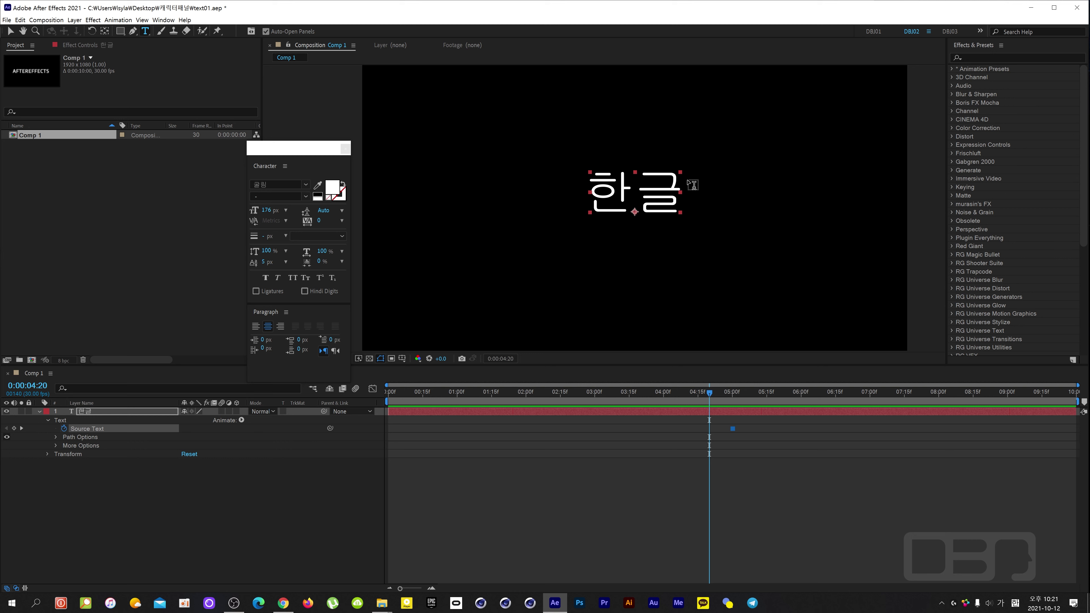
left_click(678, 184)
left_click(638, 181)
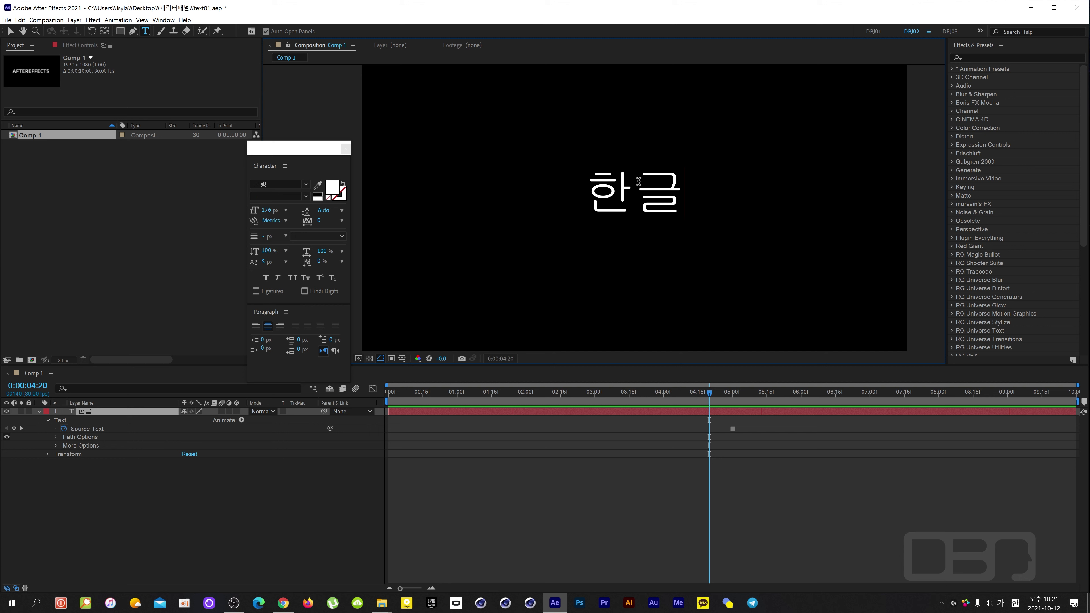
key("BackSpace")
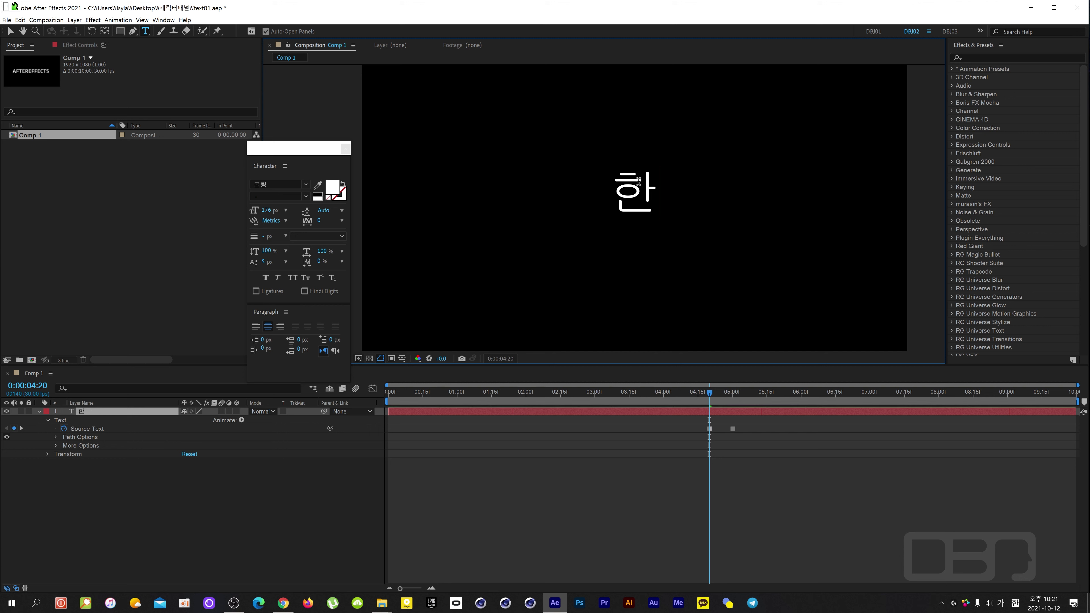
left_click(683, 398)
left_click_drag(685, 392, 711, 407)
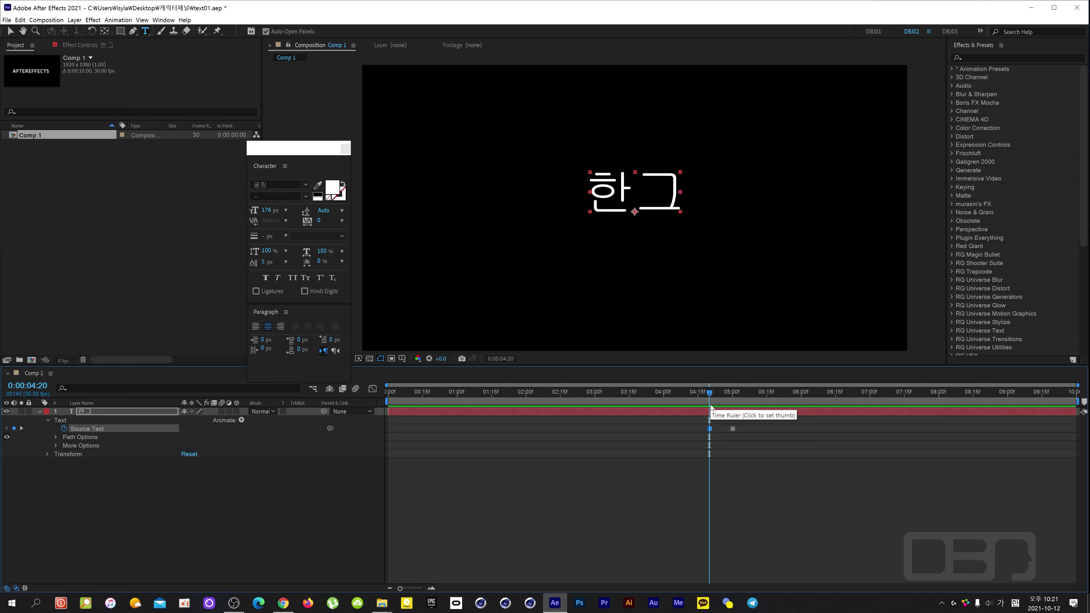
- Keyframe the source text as 한ㄱ ten frames earlier, at 0:00:04:10
key("shift+Page_Up")
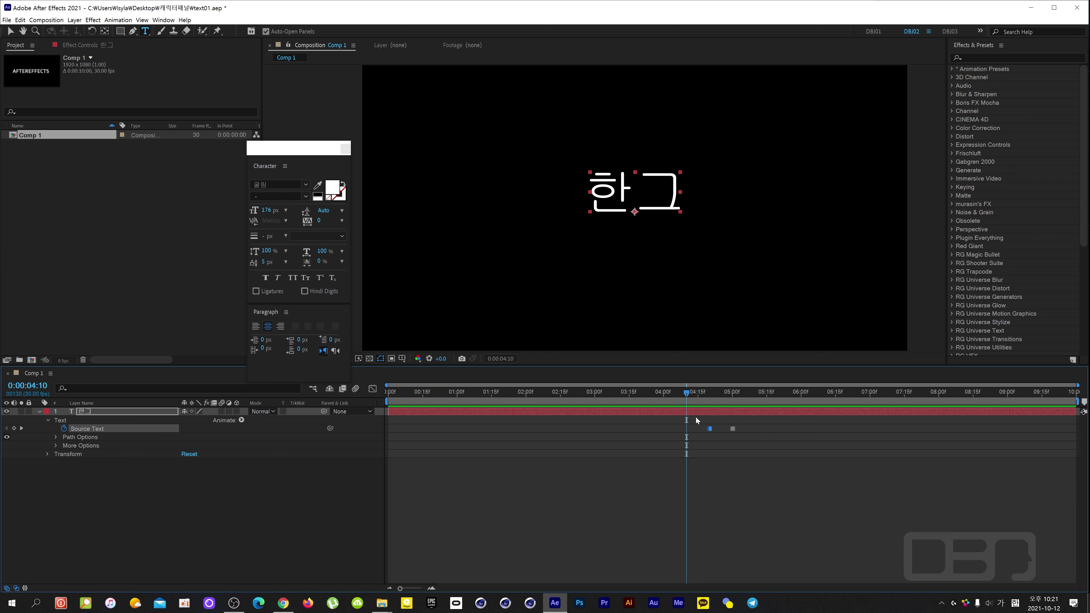
left_click(680, 185)
left_click(635, 187)
key("BackSpace")
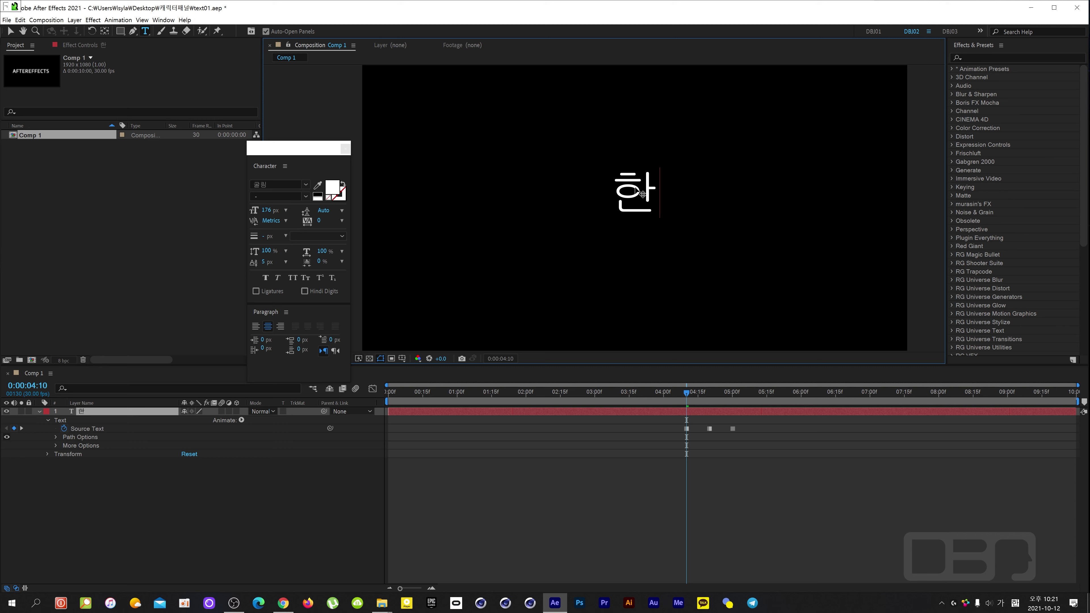
left_click(691, 424)
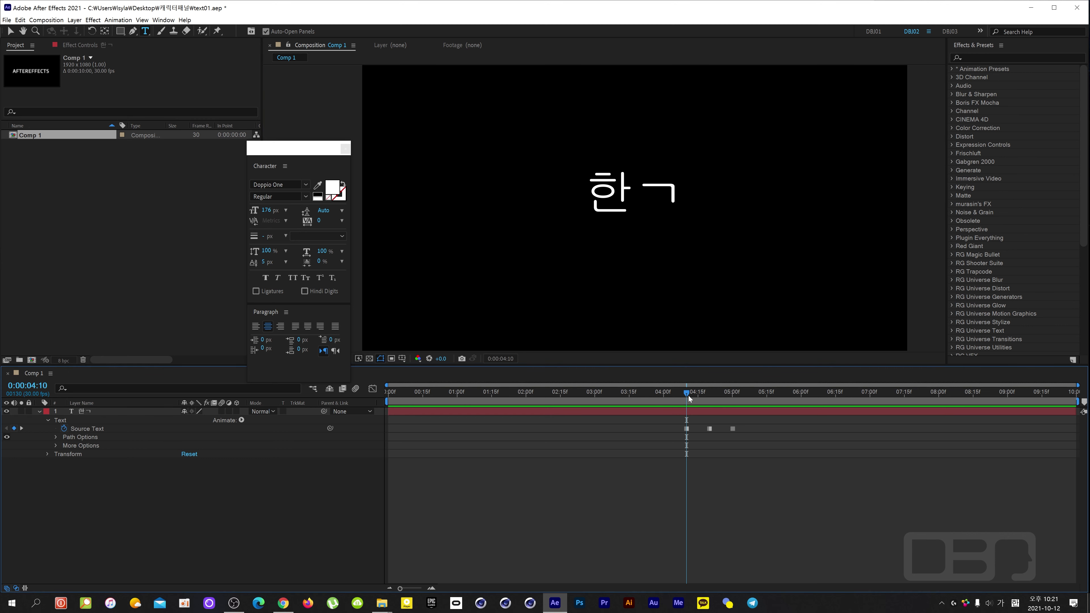
- Go to 0:00:04:00 and remove the ㄱ so the source text reads only 한
key("shift+Page_Up")
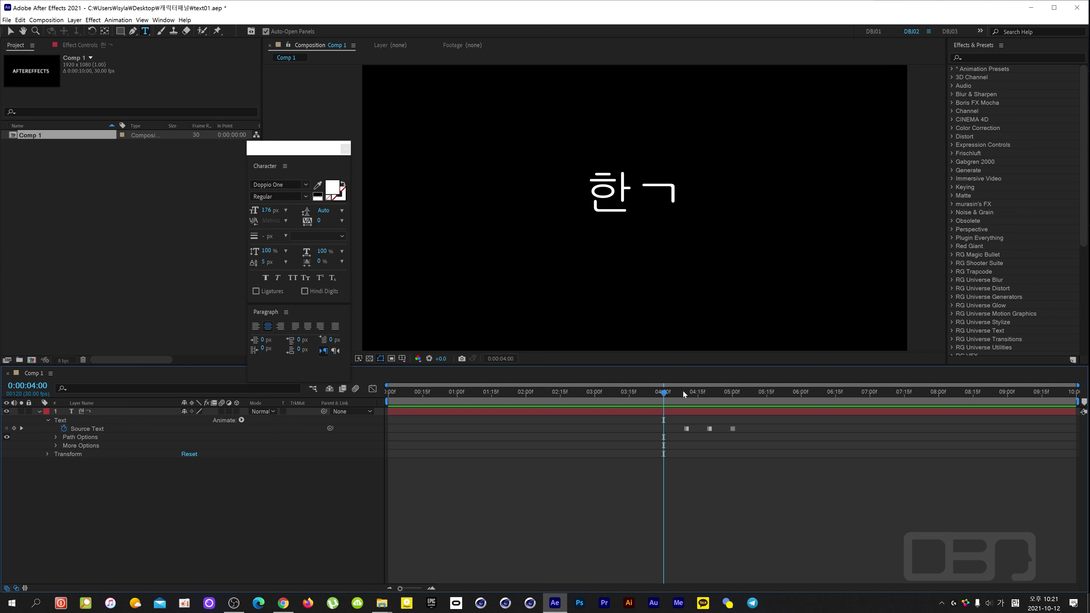
left_click(676, 187)
left_click_drag(676, 187, 617, 188)
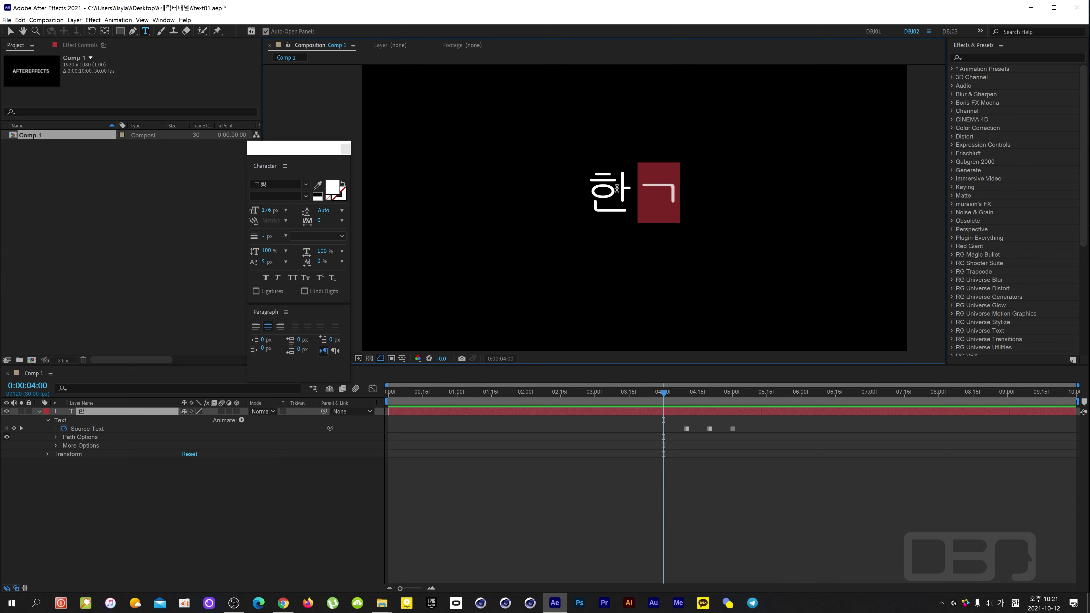
key("BackSpace")
left_click(646, 424)
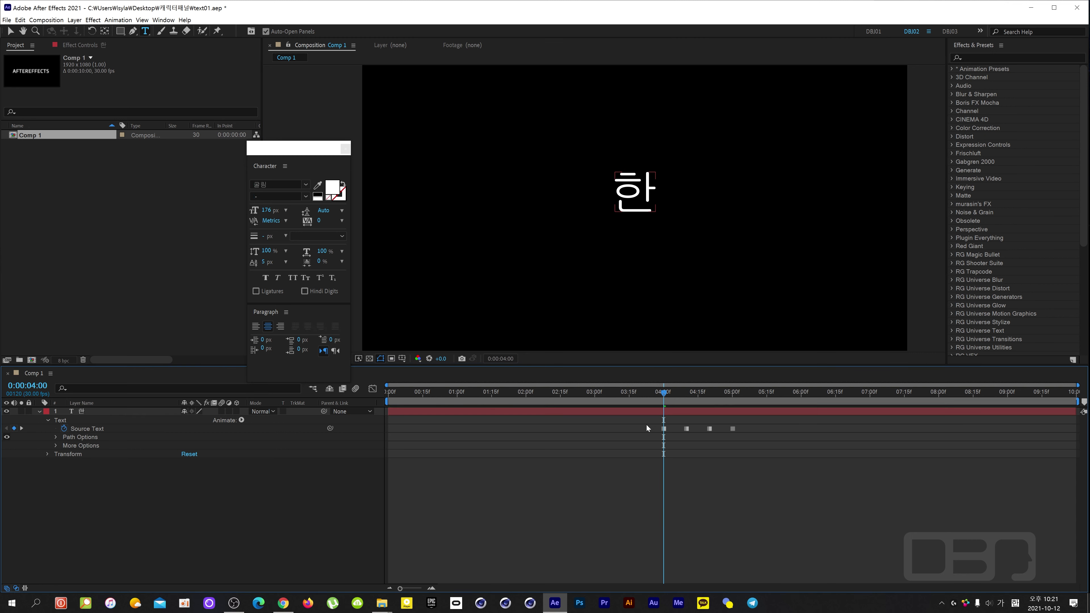
- Replace 한 with 하 in the source text at 0:00:03:20
key("shift+Page_Up")
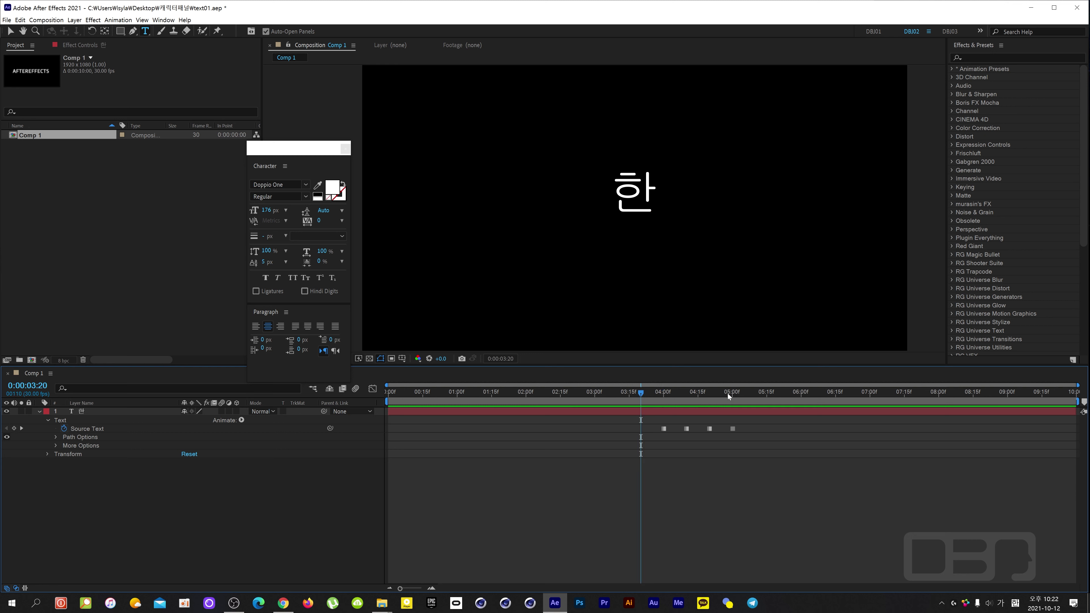
left_click(636, 185)
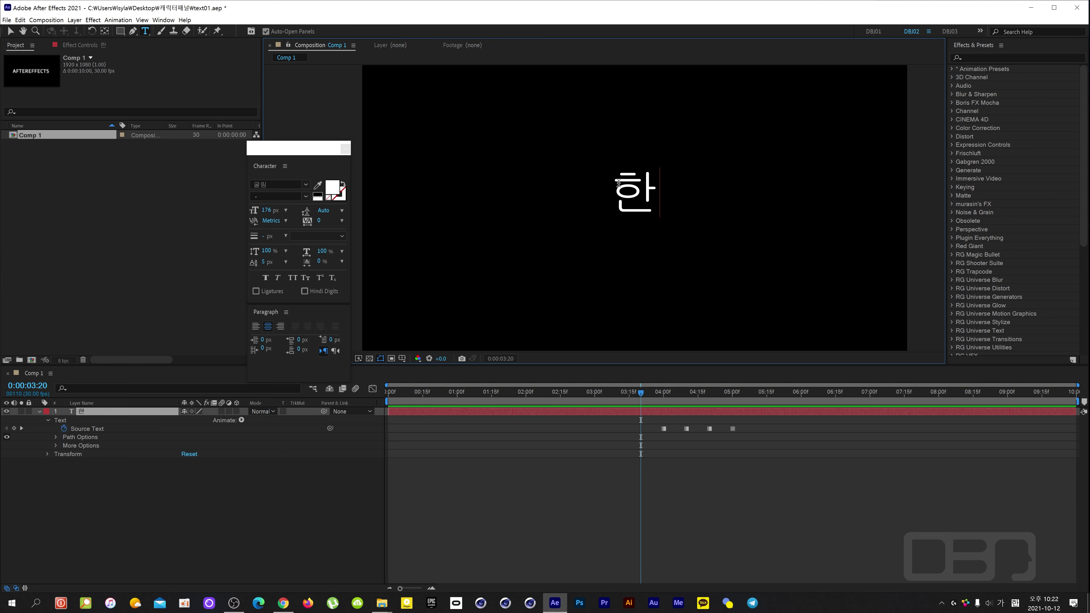
key("BackSpace")
type("ㅎㅏ")
left_click(616, 432)
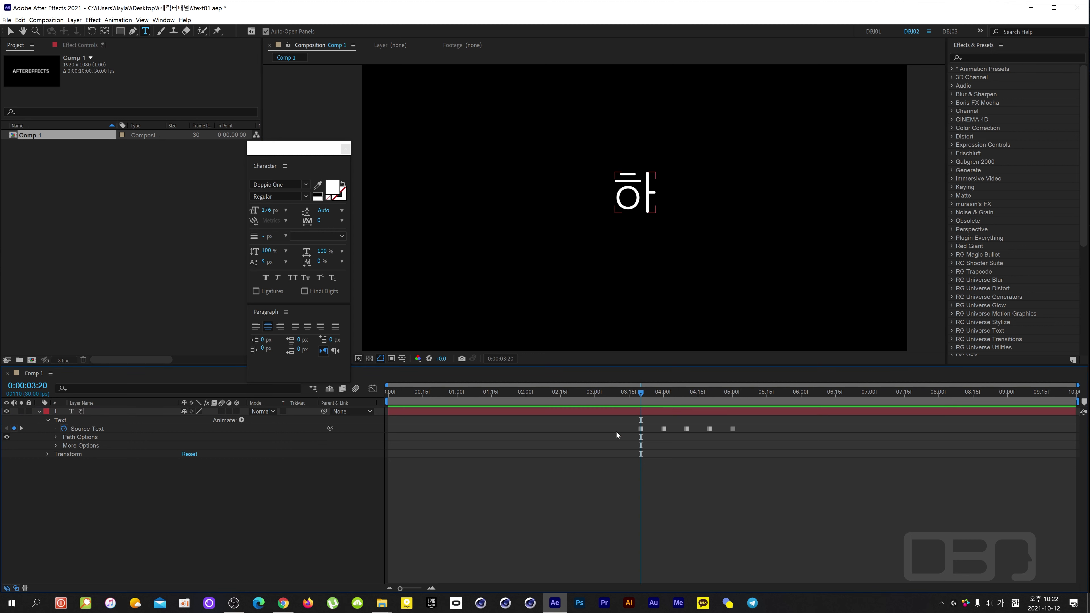
- Reduce the source text to ㅎ at 0:00:03:10 and clear it completely at 0:00:03:00
key("shift+Page_Up")
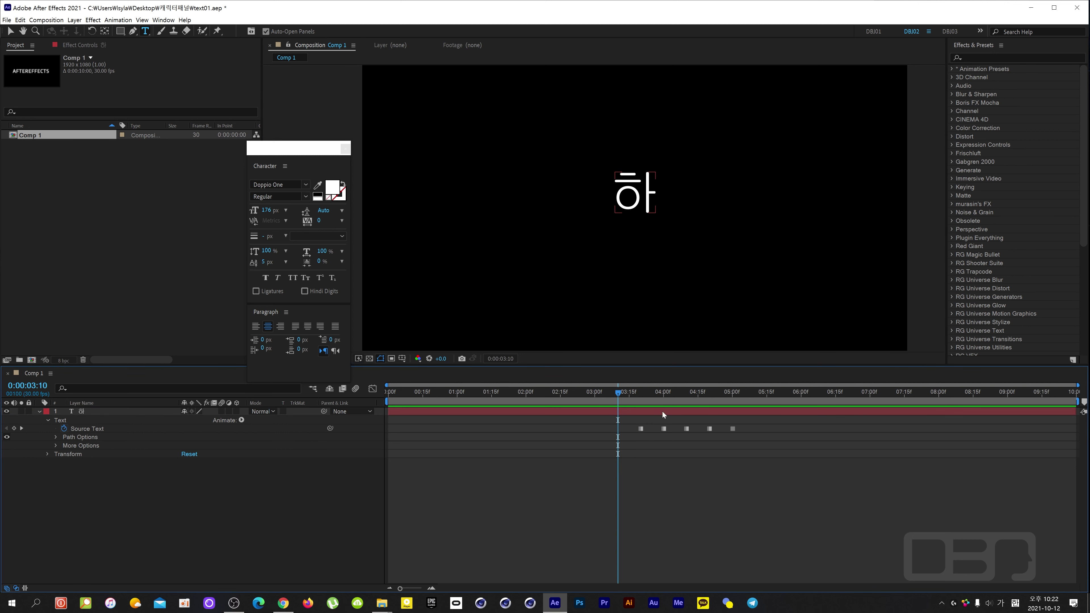
left_click(651, 180)
key("BackSpace")
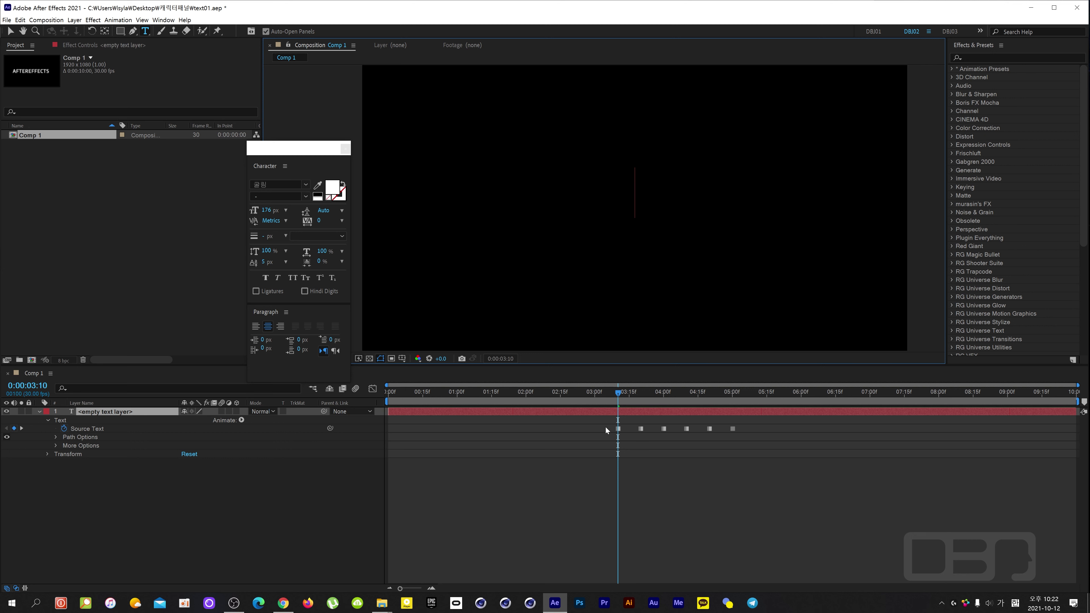
type("ㅎ")
key("shift+Page_Up")
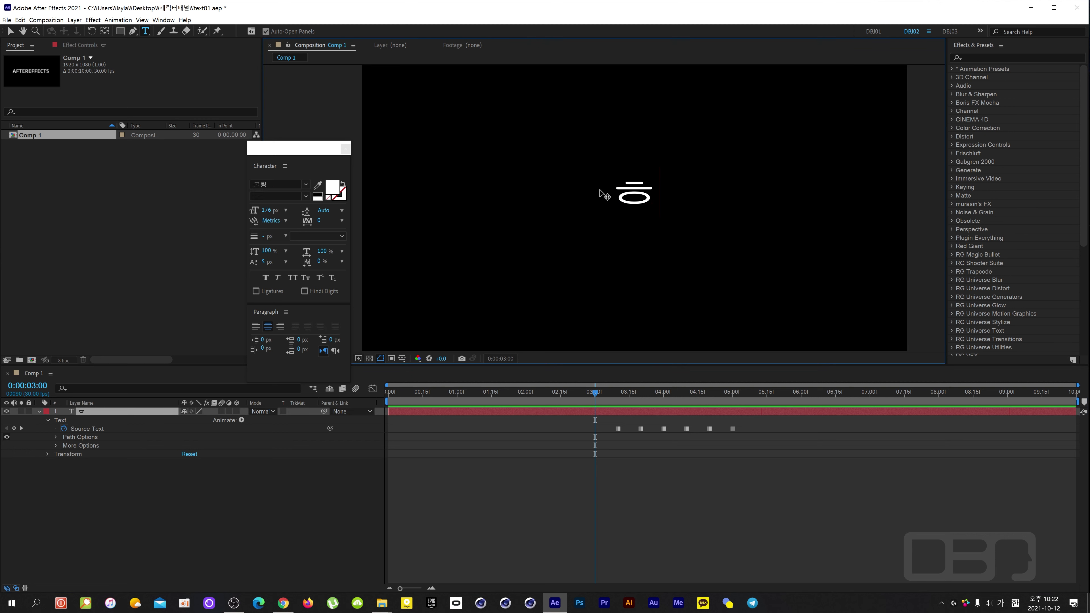
key("BackSpace")
- Preview the typing animation from 0:00:02:28 and scrub back through the keyframed letters
left_click_drag(596, 391, 589, 402)
key("space")
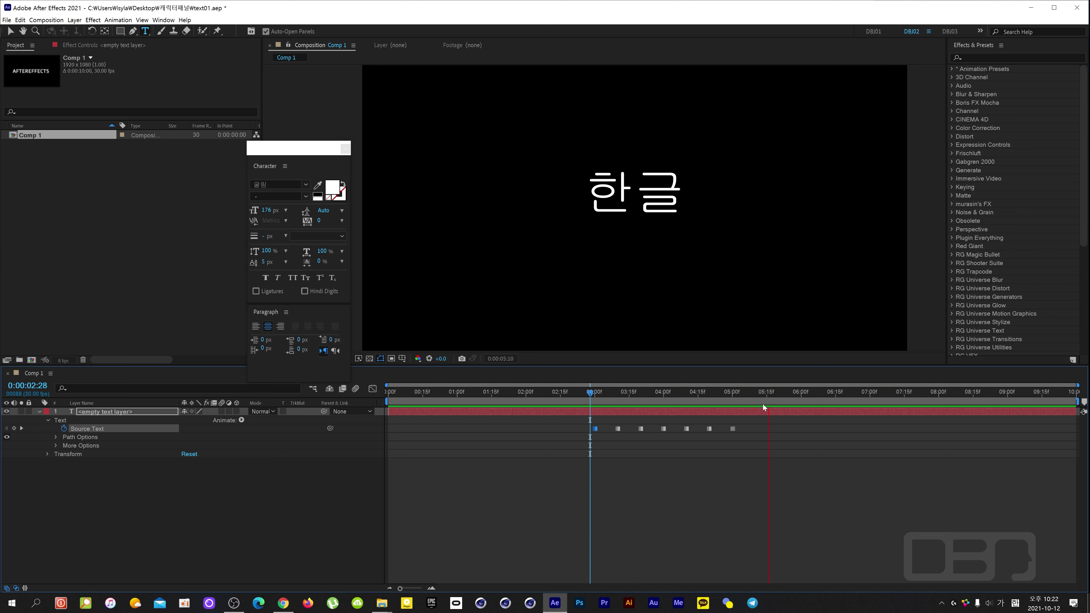
key("space")
left_click_drag(763, 397, 692, 415)
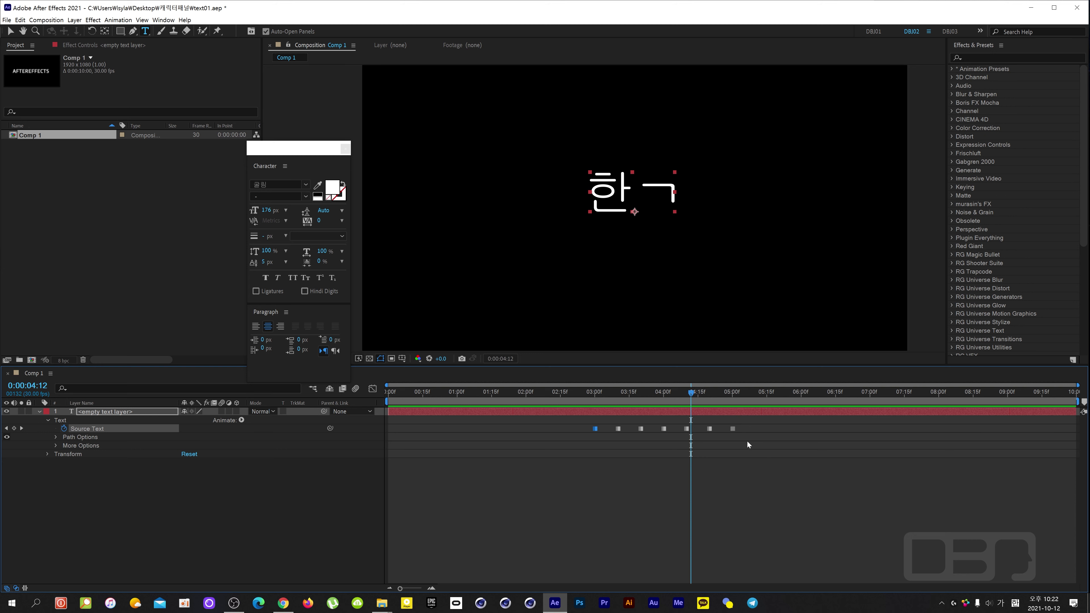
- Compress all the Source Text keyframes proportionally to span 0:00:03:00 to 0:00:03:20, and scrub through the faster typing
left_click_drag(747, 440, 582, 428)
left_click_drag(734, 430, 641, 433)
left_click_drag(599, 395, 641, 402)
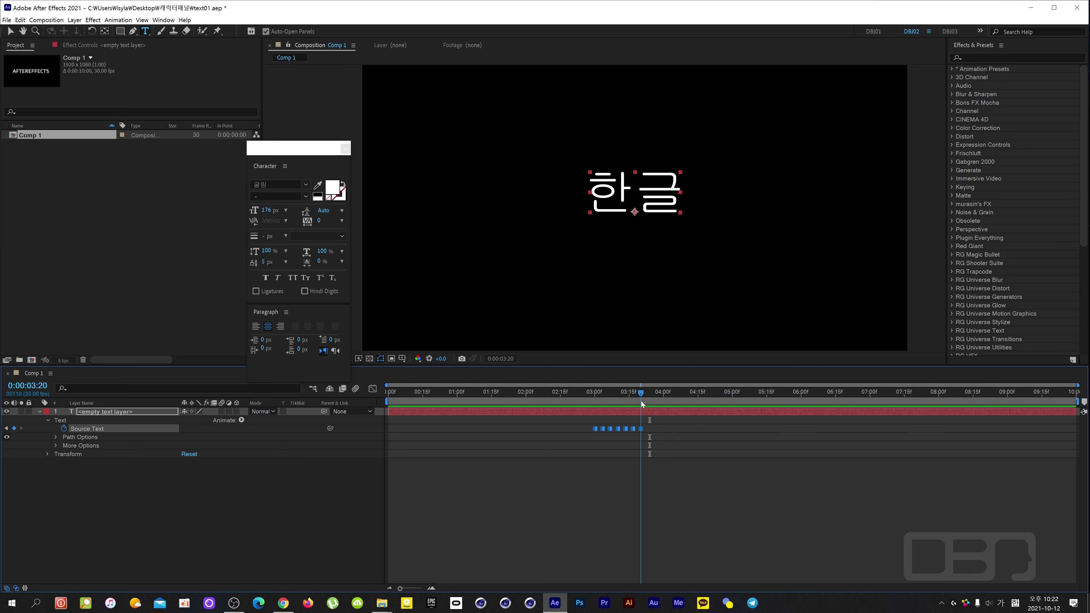
left_click(612, 455)
mouse_move(640, 397)
left_mouse_down()
mouse_move(591, 404)
mouse_move(620, 401)
left_mouse_up()
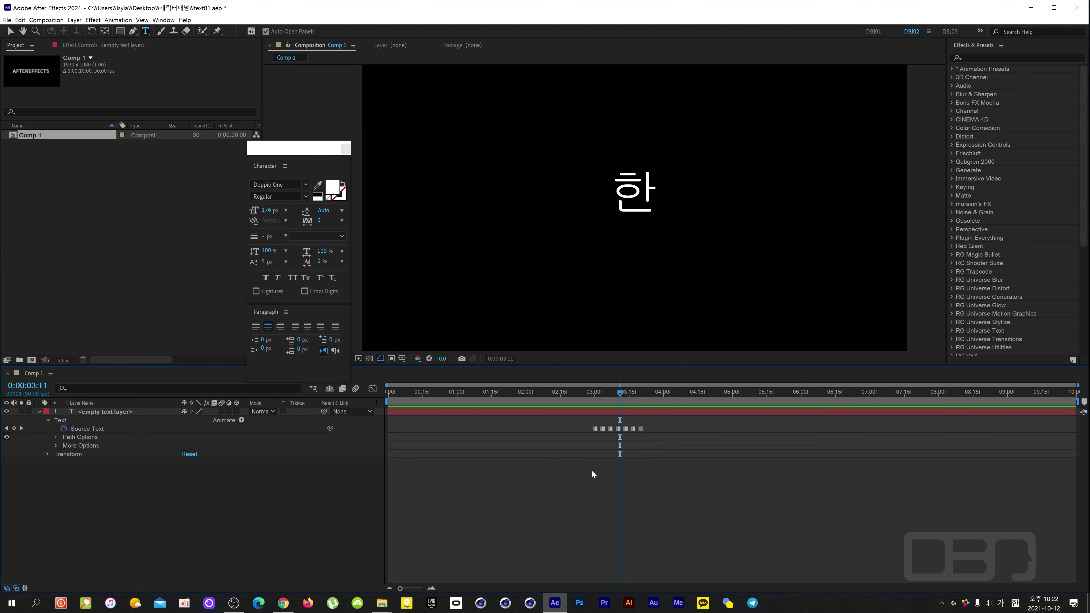
- Show the rulers, place vertical guides at the centre and both outer edges of 한글, and compare earlier typing frames against them
key("ctrl+r")
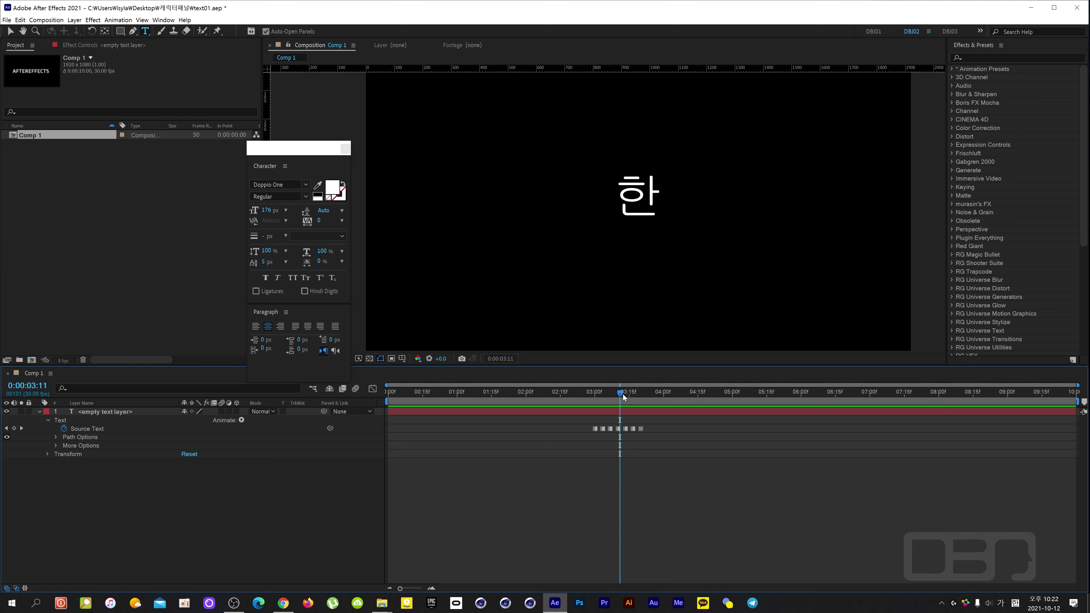
left_click_drag(621, 395, 647, 397)
left_click_drag(302, 153, 197, 143)
left_click_drag(265, 180, 637, 192)
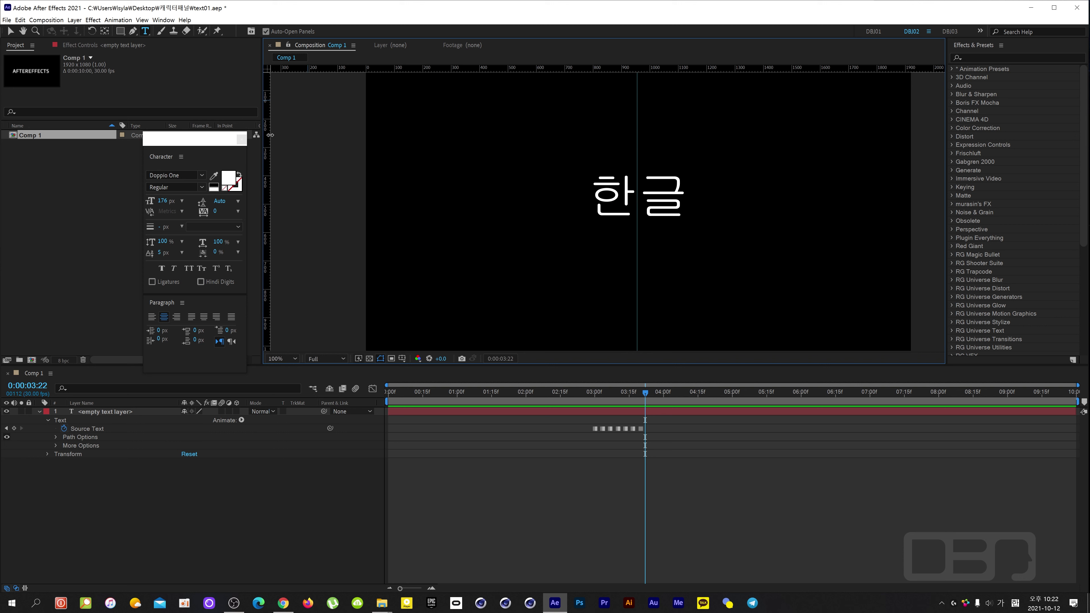
left_click_drag(270, 134, 592, 159)
left_click_drag(270, 167, 680, 189)
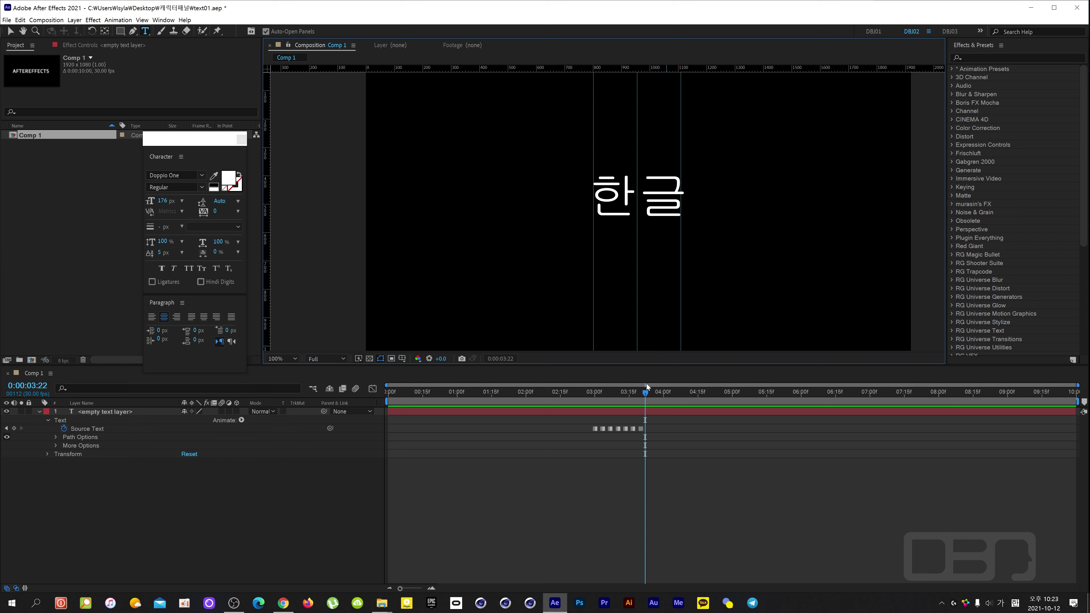
left_click_drag(645, 393, 619, 397)
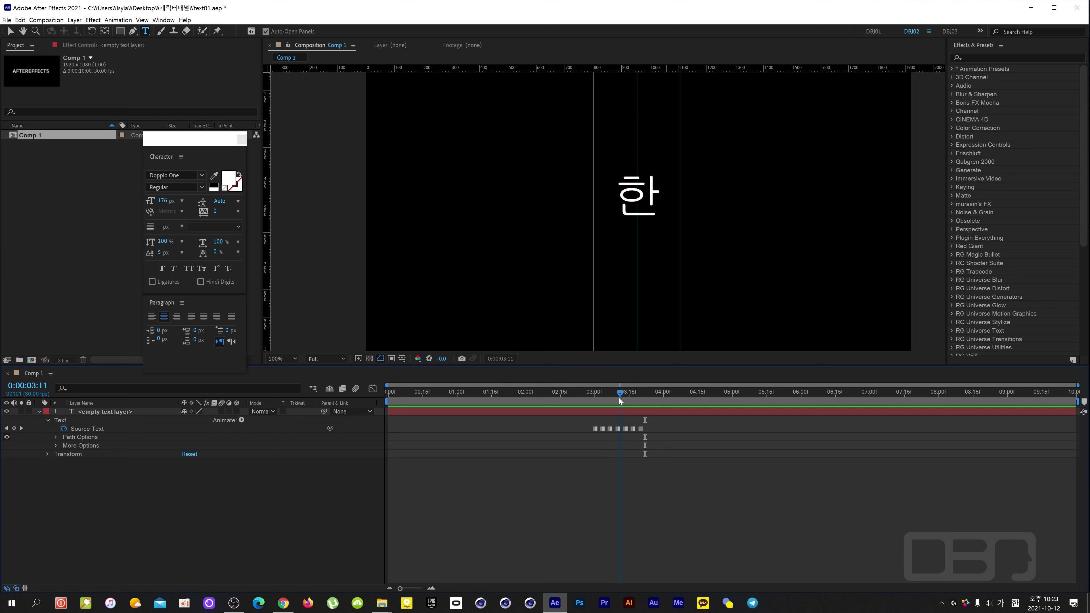
mouse_move(619, 398)
left_mouse_down()
mouse_move(647, 393)
mouse_move(592, 404)
mouse_move(630, 394)
left_mouse_up()
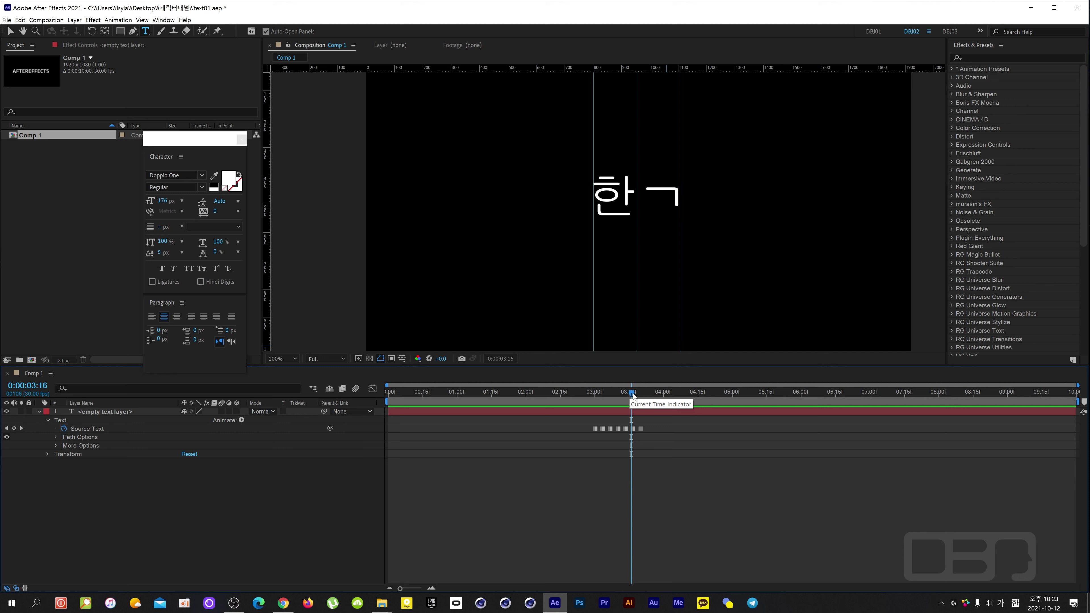
- Scrub the centered typing sequence, return to the complete 한글 at 0:00:03:20 and delete all the Source Text keyframes
mouse_move(633, 394)
left_mouse_down()
mouse_move(594, 403)
mouse_move(645, 396)
left_mouse_up()
left_click(639, 411)
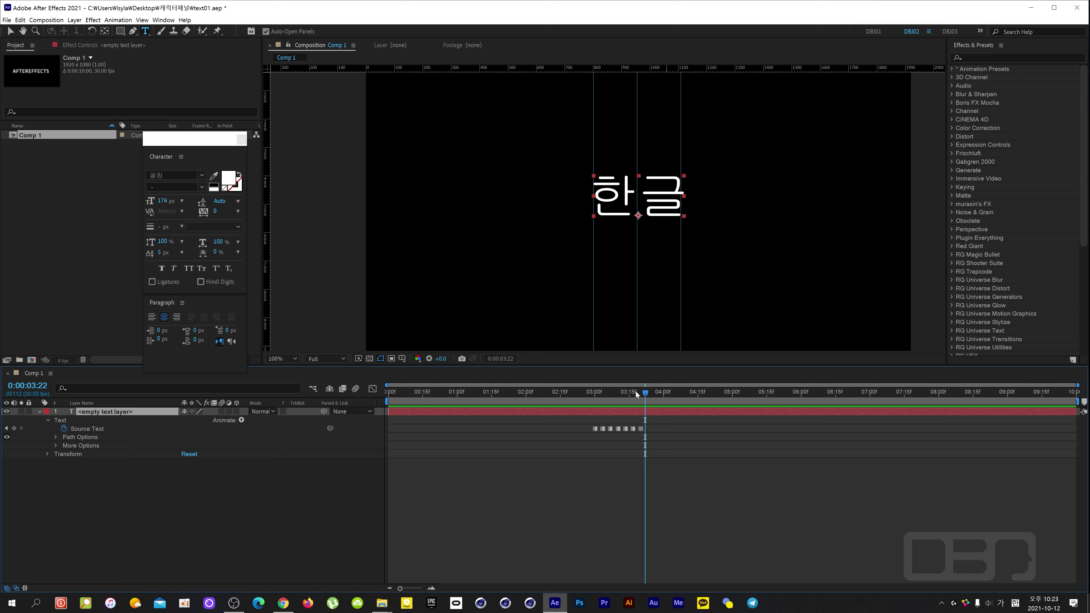
left_click_drag(641, 391, 592, 400)
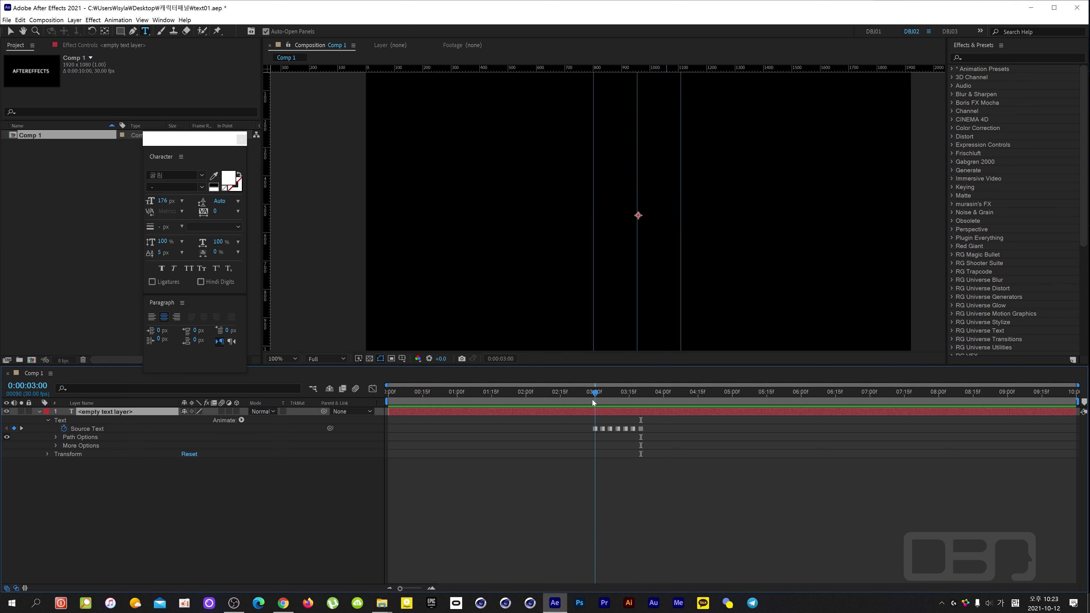
left_click_drag(654, 439, 643, 402)
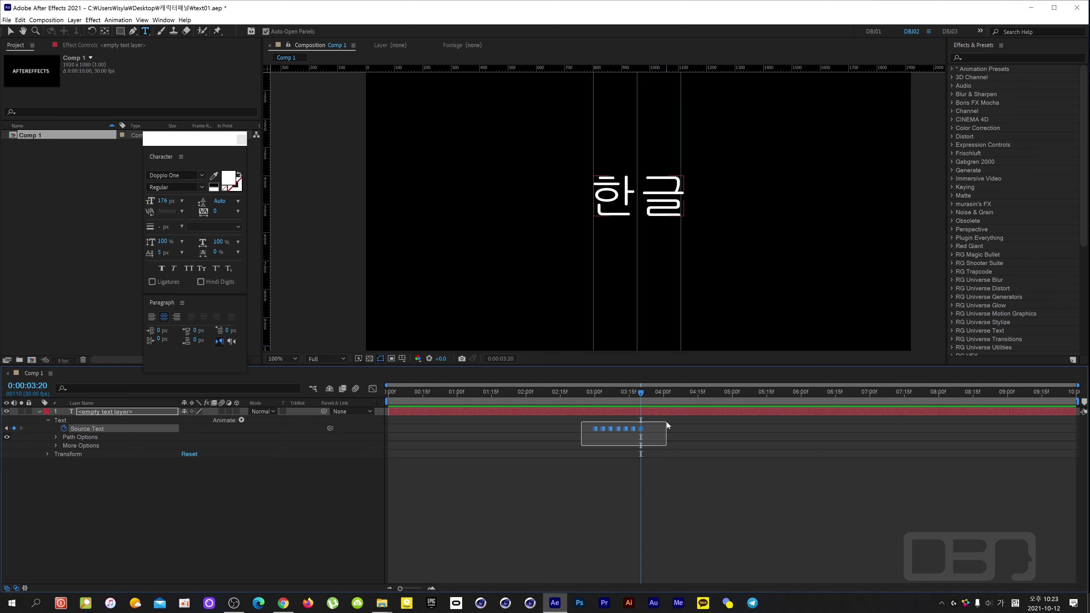
key("Delete")
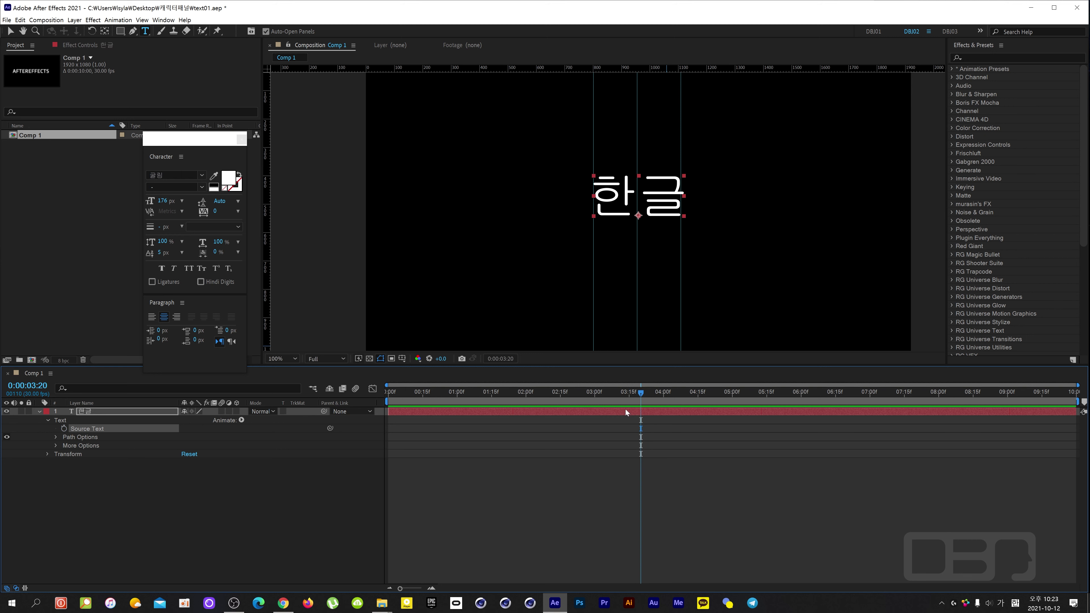
- Left-align the 한글 text layer and move it back between the two outer vertical guides
left_click(625, 408)
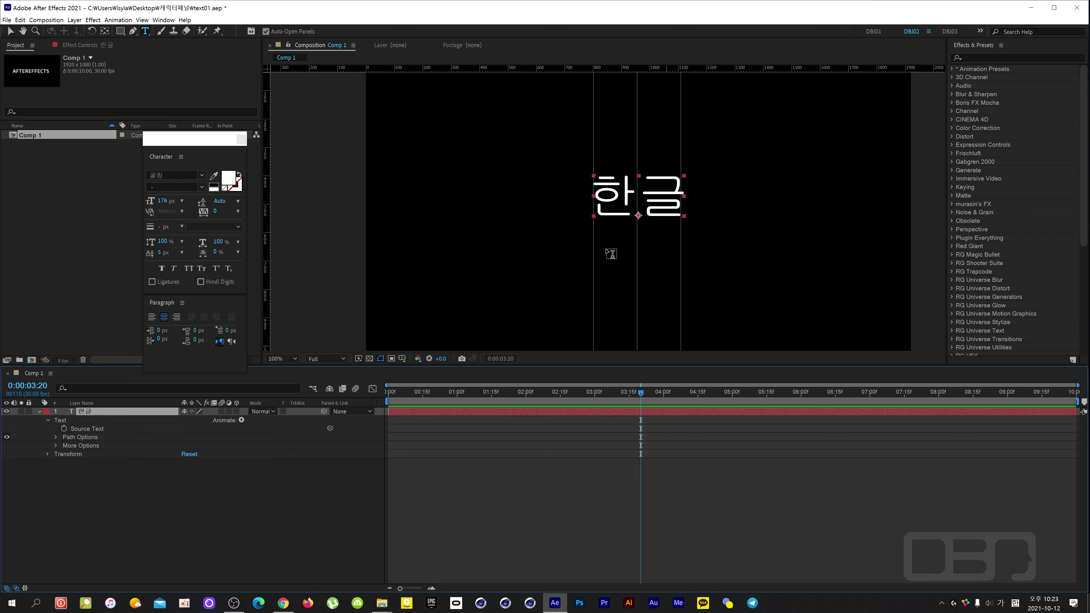
left_click(153, 317)
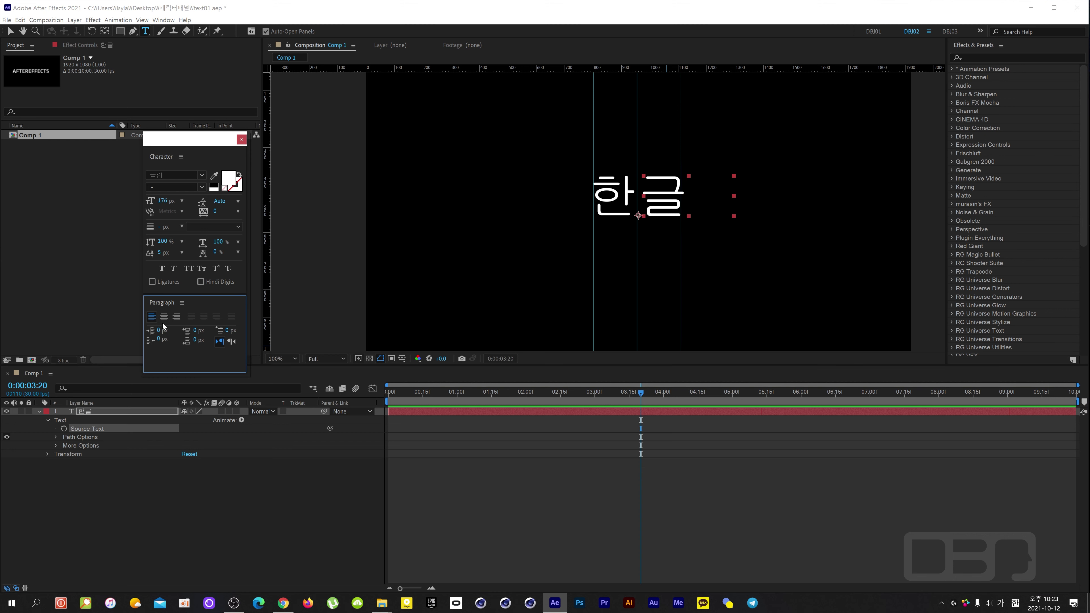
left_click(11, 31)
left_click_drag(649, 196, 621, 198)
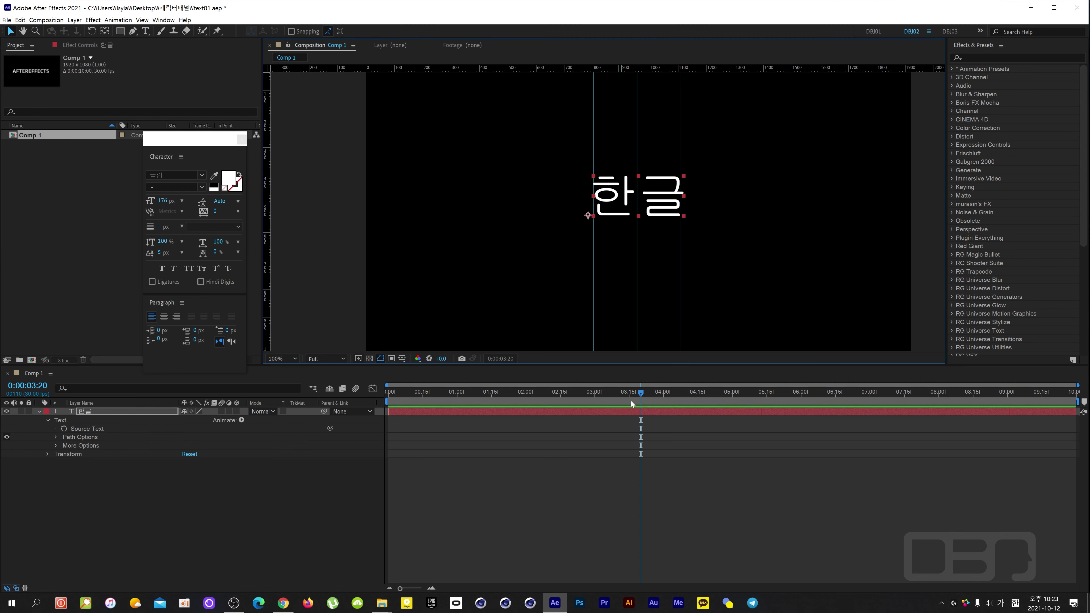
- Enable Source Text keyframing with 한글 at 0:00:05:00, and change the text to 한그 at 0:00:04:20
left_click_drag(643, 395, 733, 408)
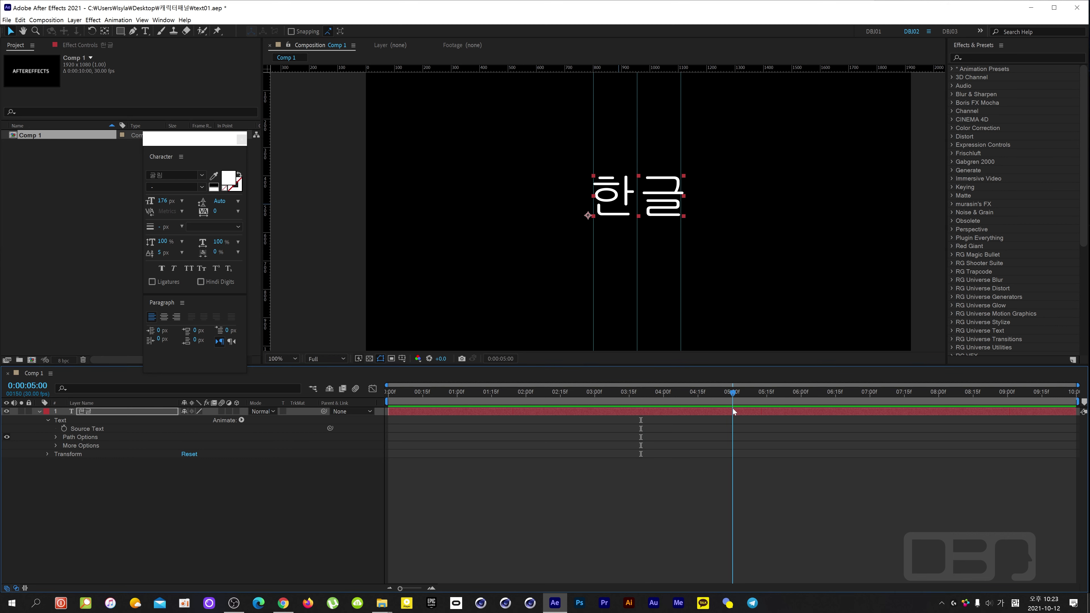
left_click(64, 429)
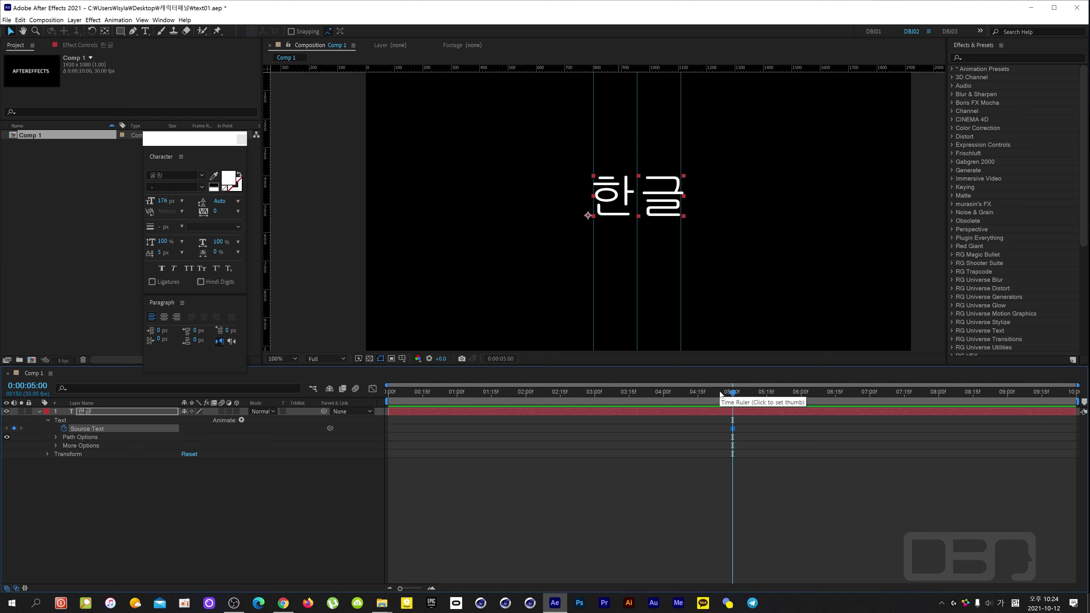
key("shift+Page_Up")
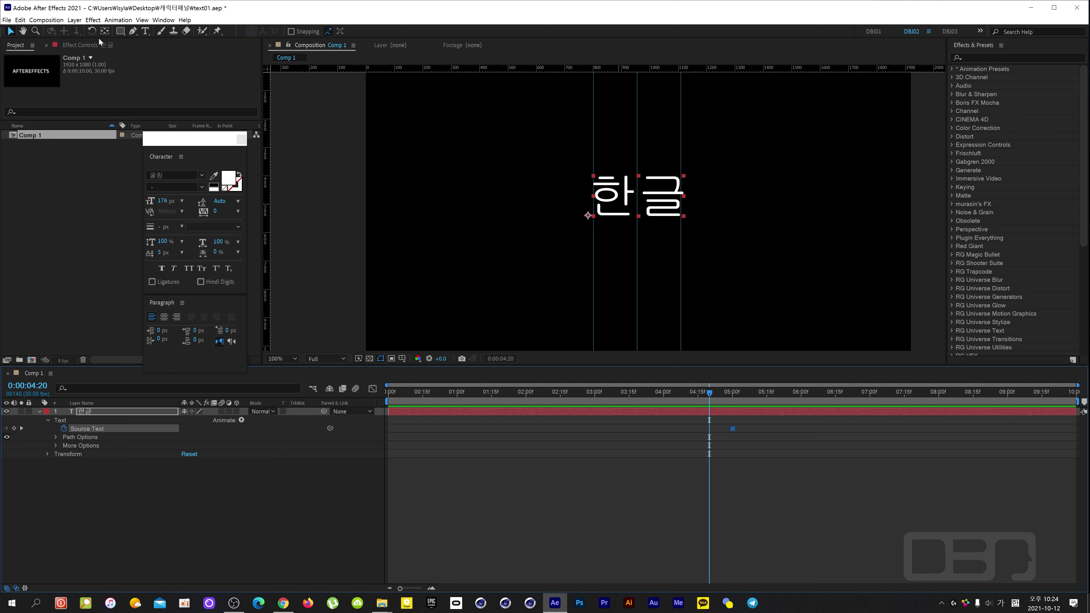
left_click(146, 31)
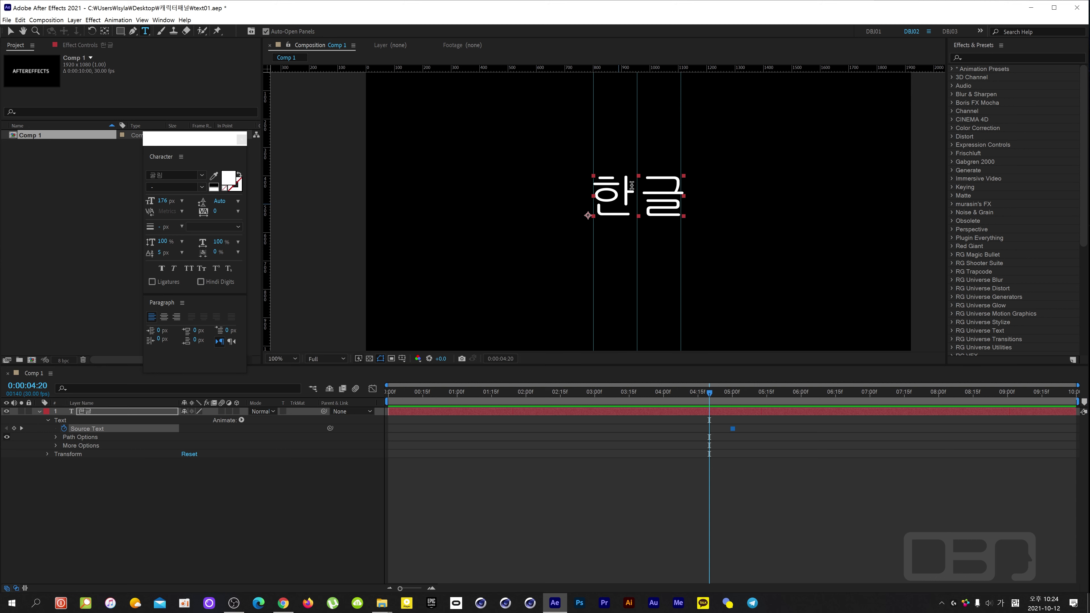
left_click(684, 190)
key("BackSpace")
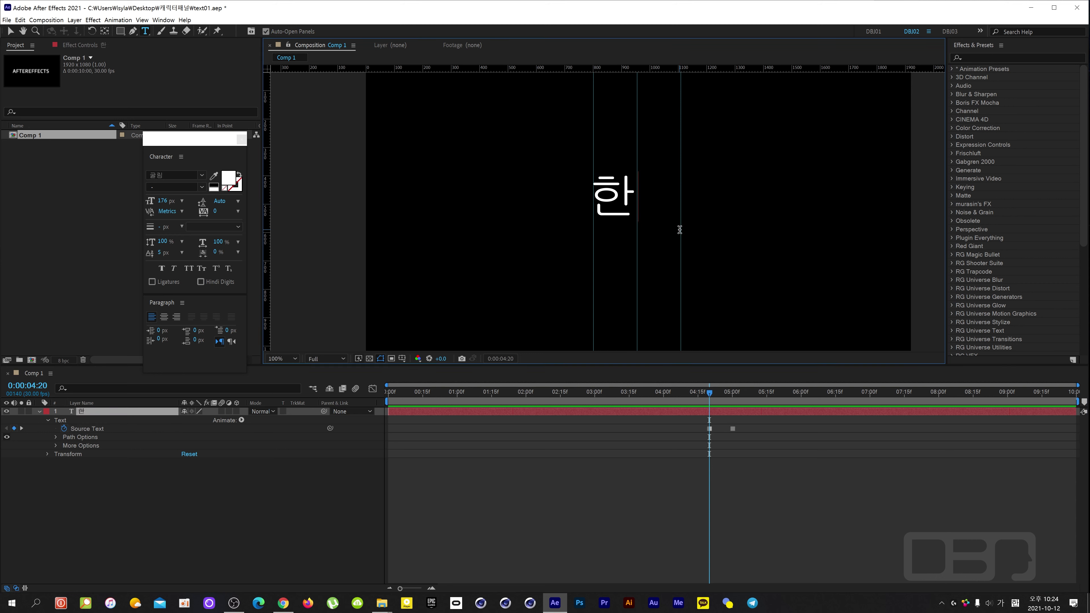
type("그")
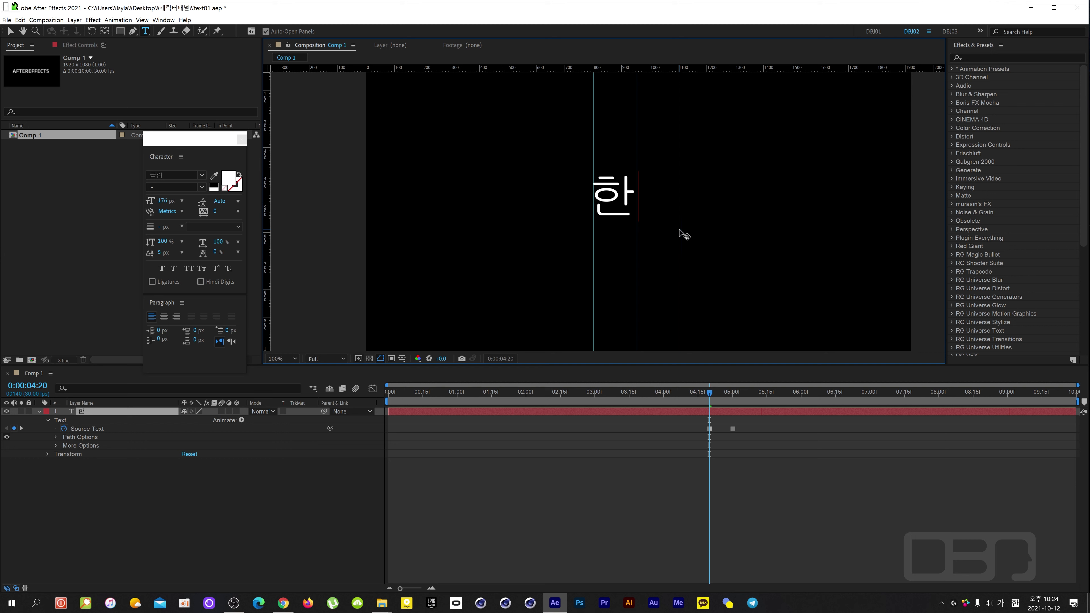
left_click(707, 393)
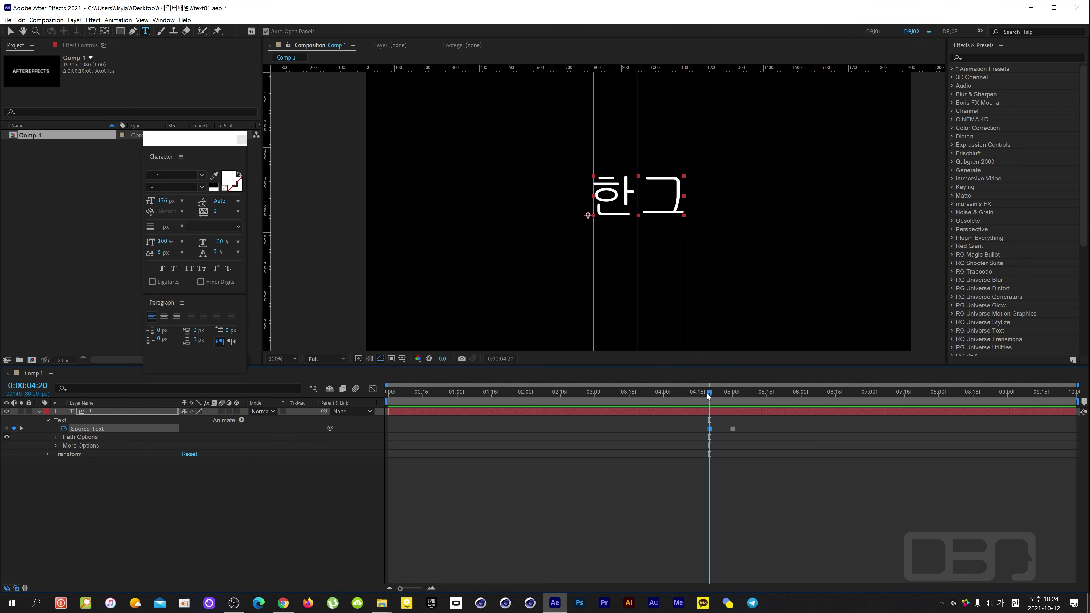
- Change the source text to 한ㄱ at 0:00:04:10
key("shift+Page_Up")
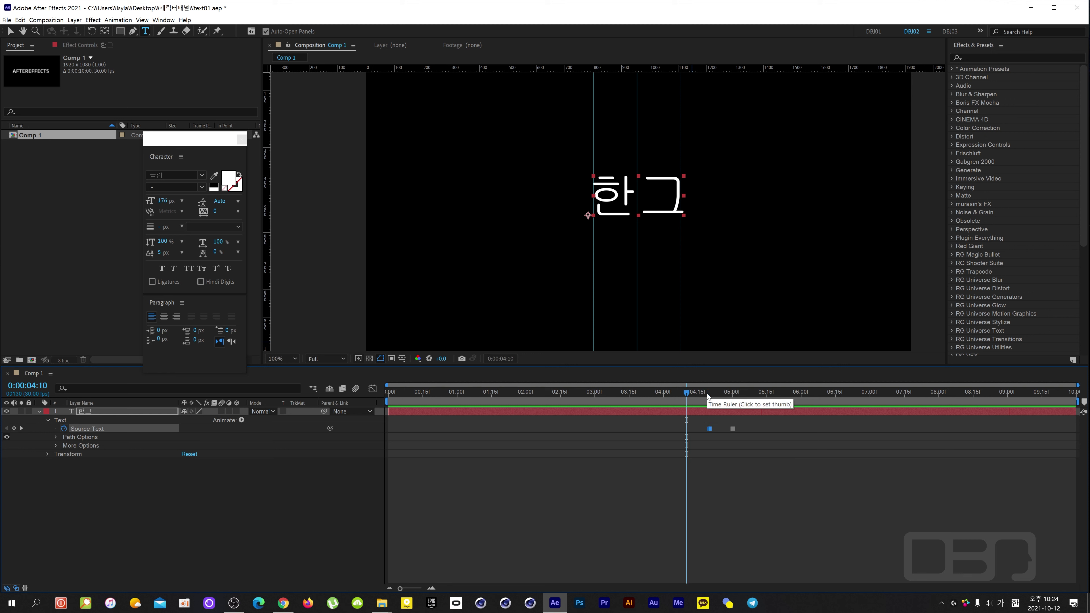
left_click(679, 193)
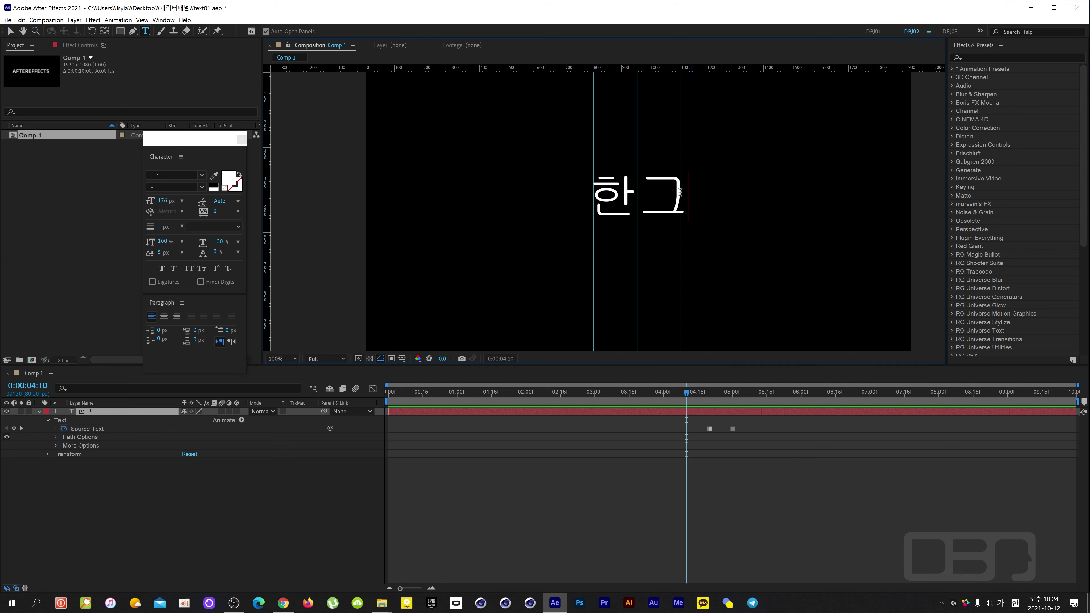
key("BackSpace")
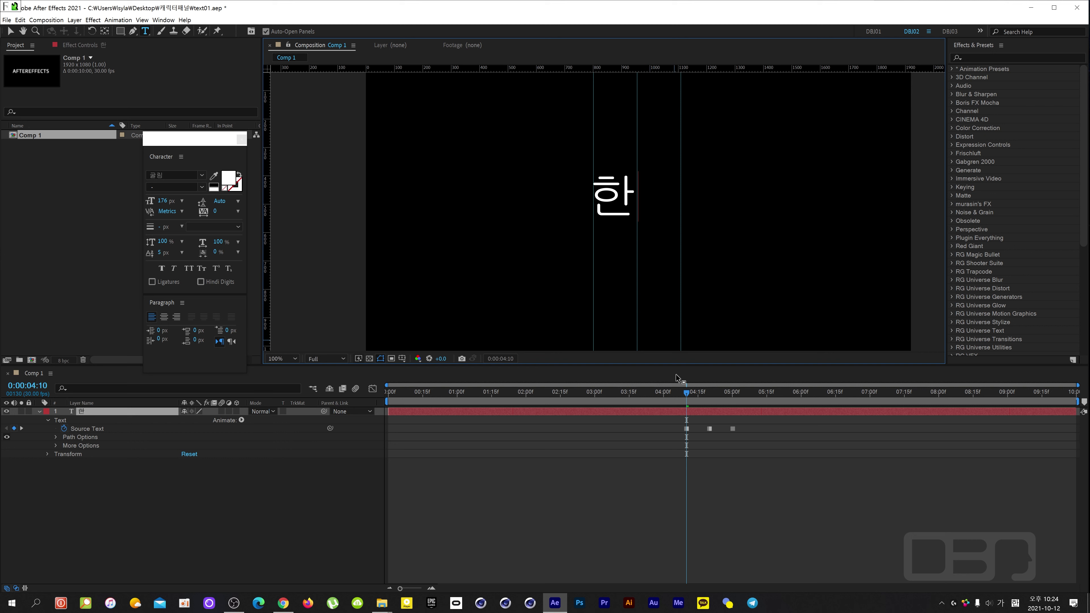
mouse_move(686, 395)
left_mouse_down()
mouse_move(696, 398)
mouse_move(687, 402)
left_mouse_up()
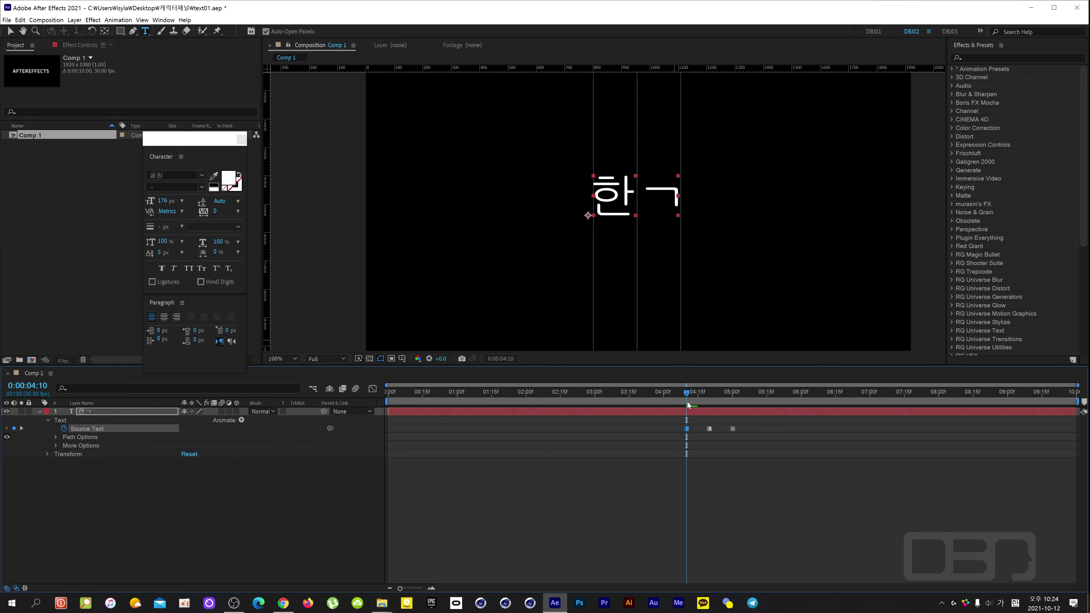
- Reduce the source text to 한 at 0:00:04:00
left_click(665, 390)
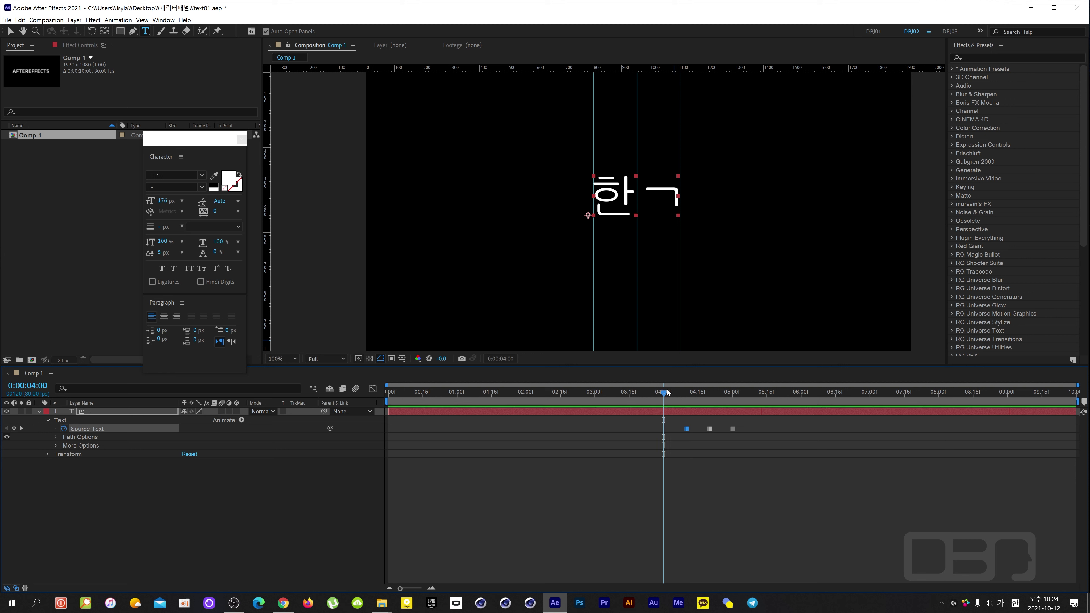
left_click(679, 189)
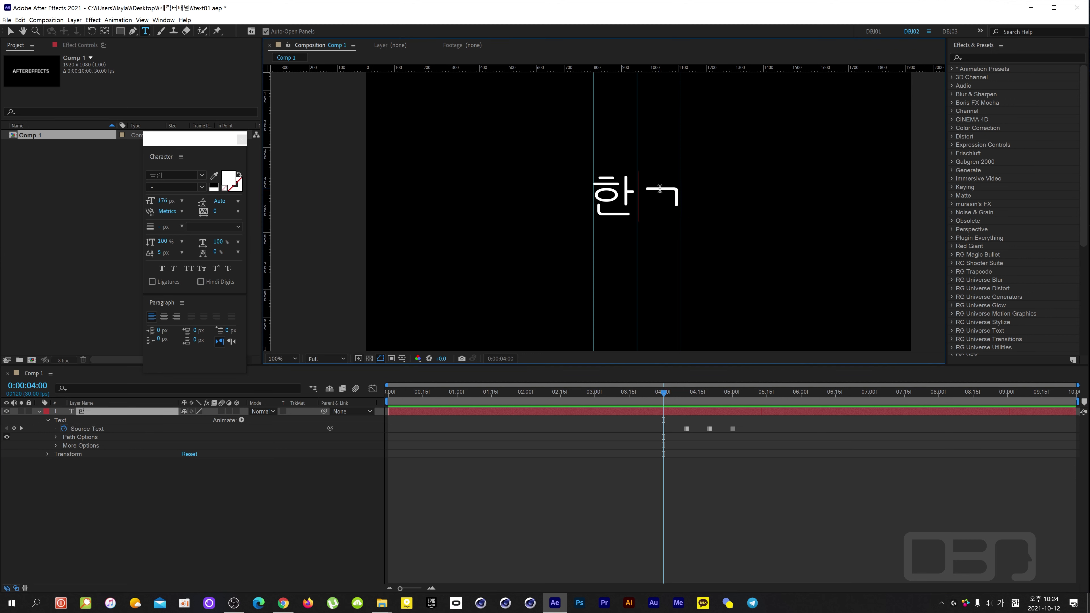
key("BackSpace")
key("BackSpace")
left_click(676, 448)
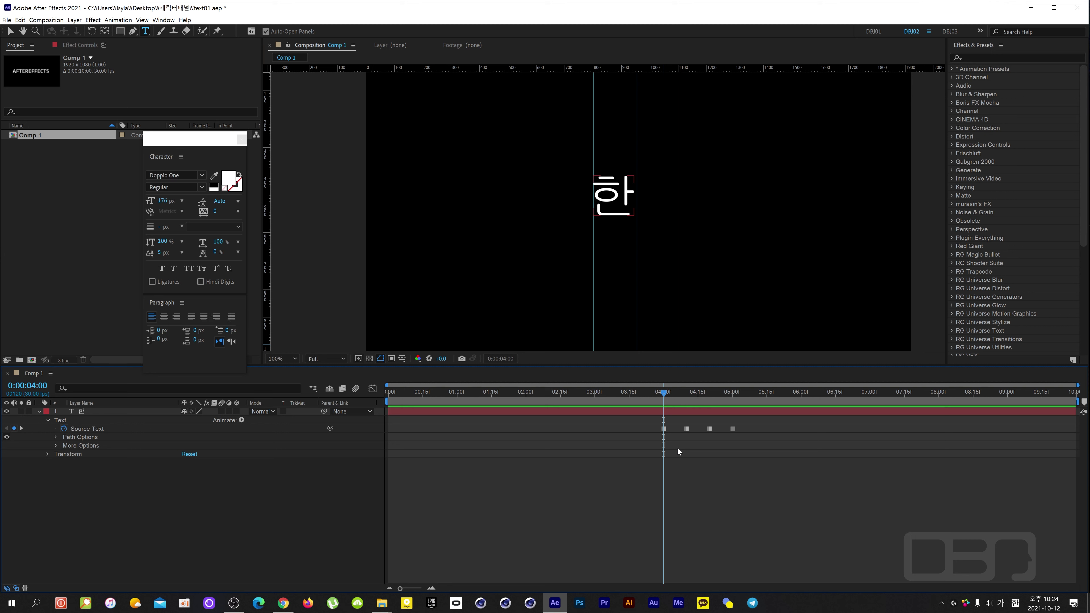
- Replace the source text with 하 at 0:00:03:20
key("shift+Page_Up")
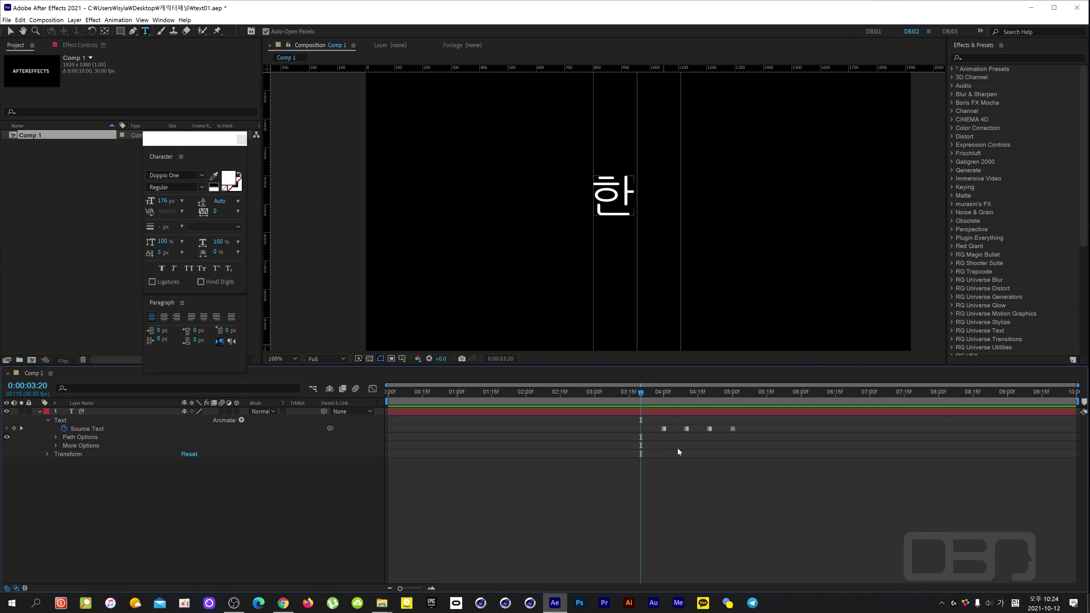
left_click(637, 198)
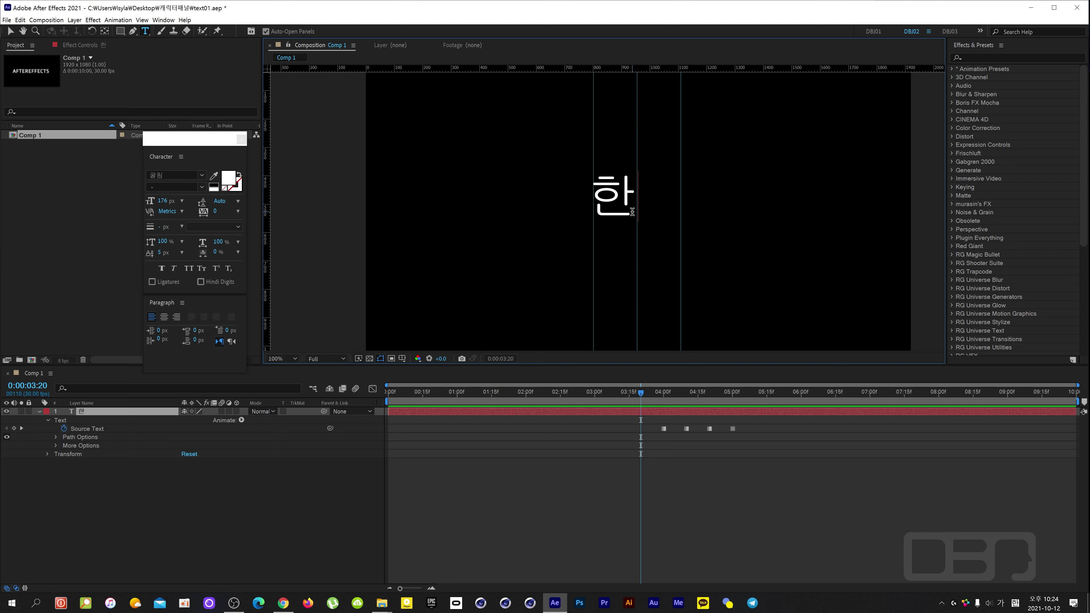
key("BackSpace")
type("하")
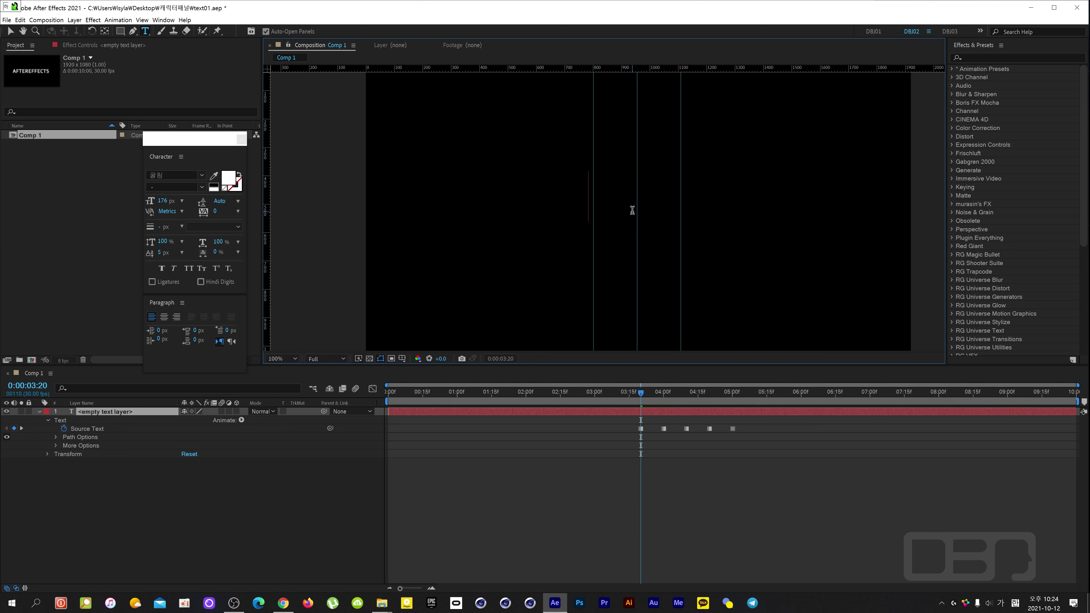
left_click(648, 429)
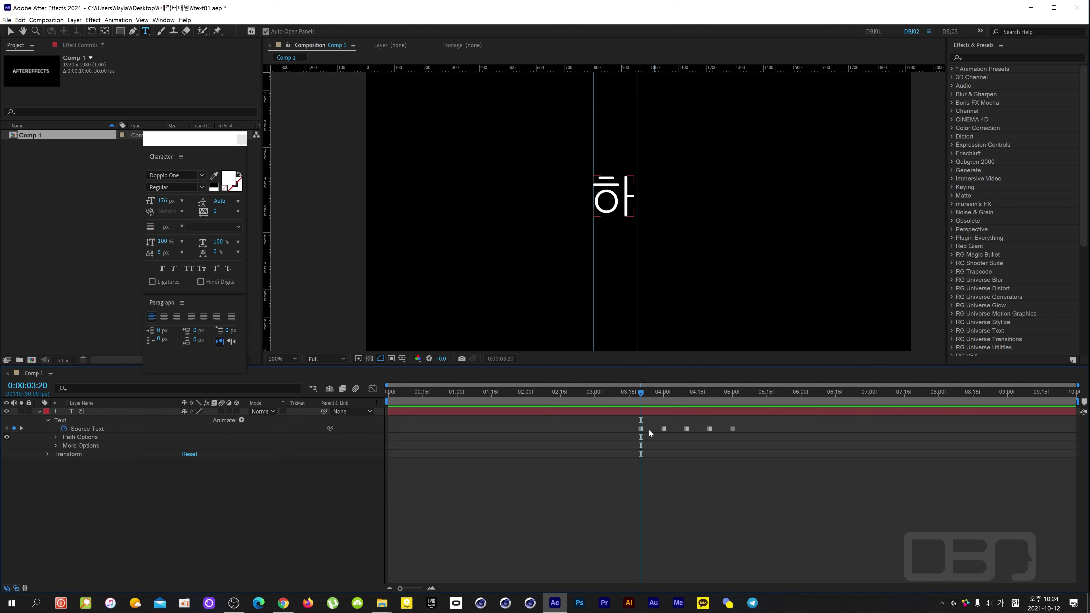
- Replace the source text with ㅎ at 0:00:03:10
key("shift+Page_Up")
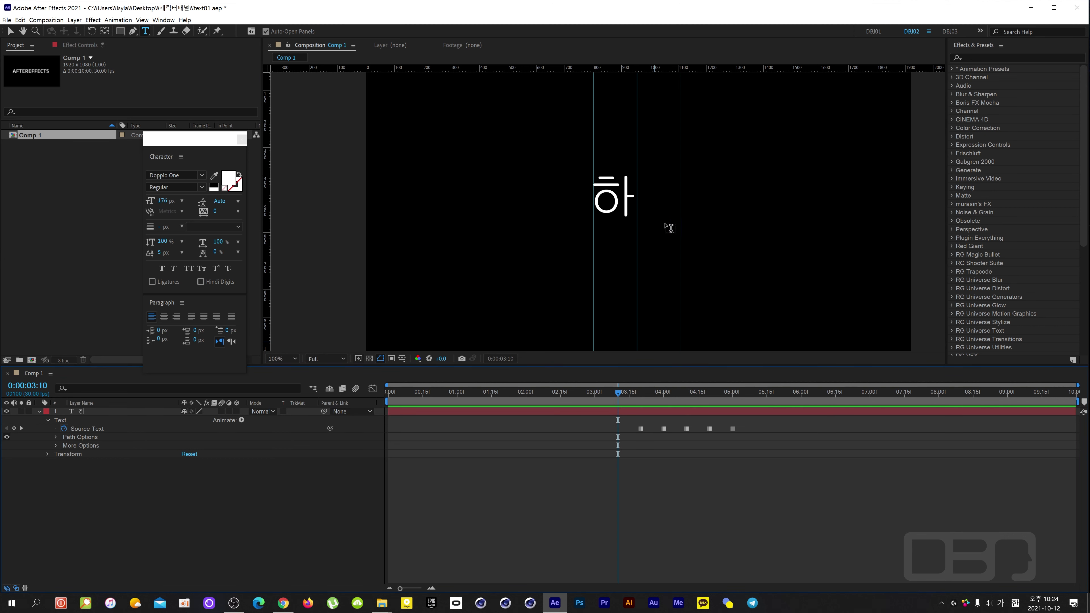
left_click(635, 200)
key("BackSpace")
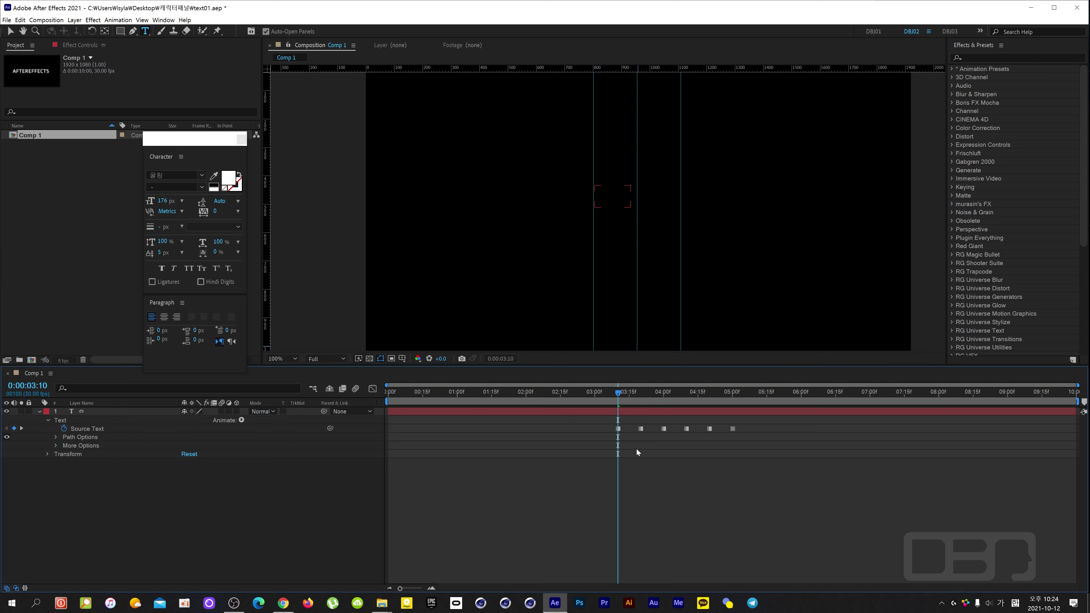
type("ㅎ")
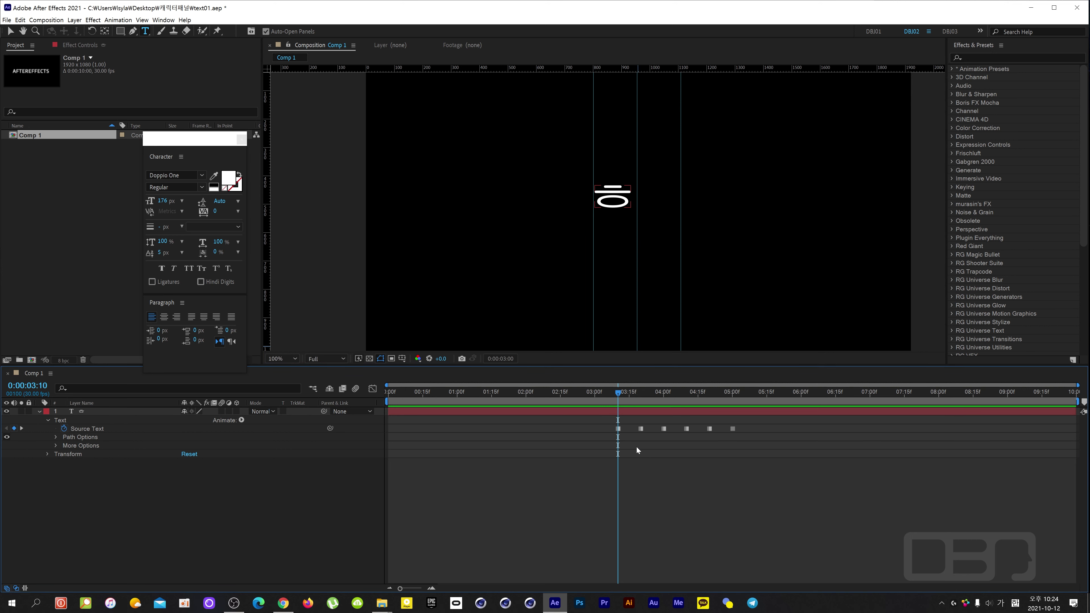
- Clear the source text completely at 0:00:03:00
key("shift+Page_Up")
left_click(628, 194)
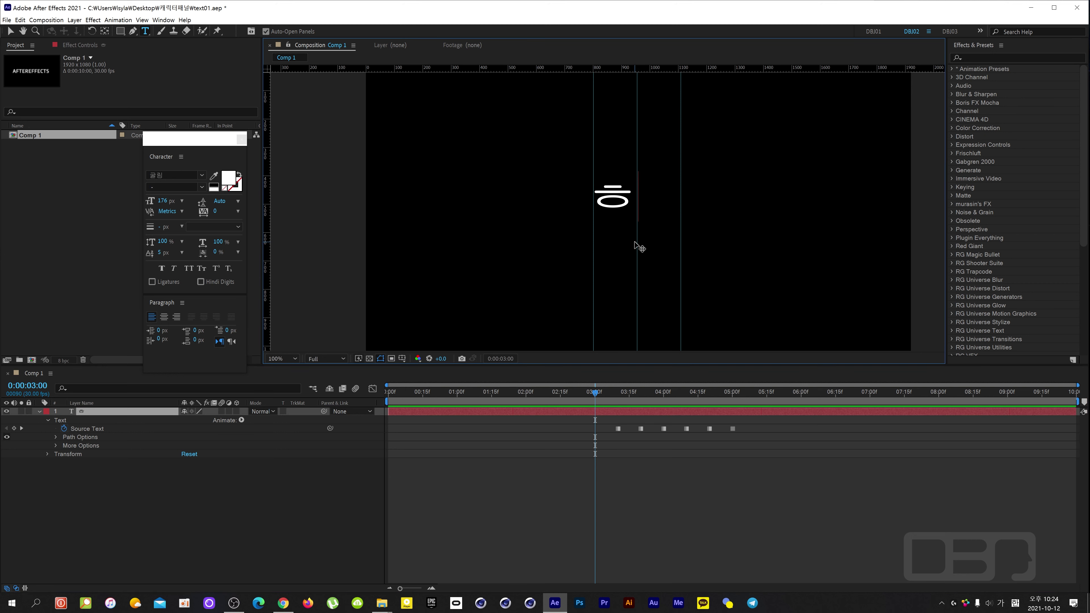
key("BackSpace")
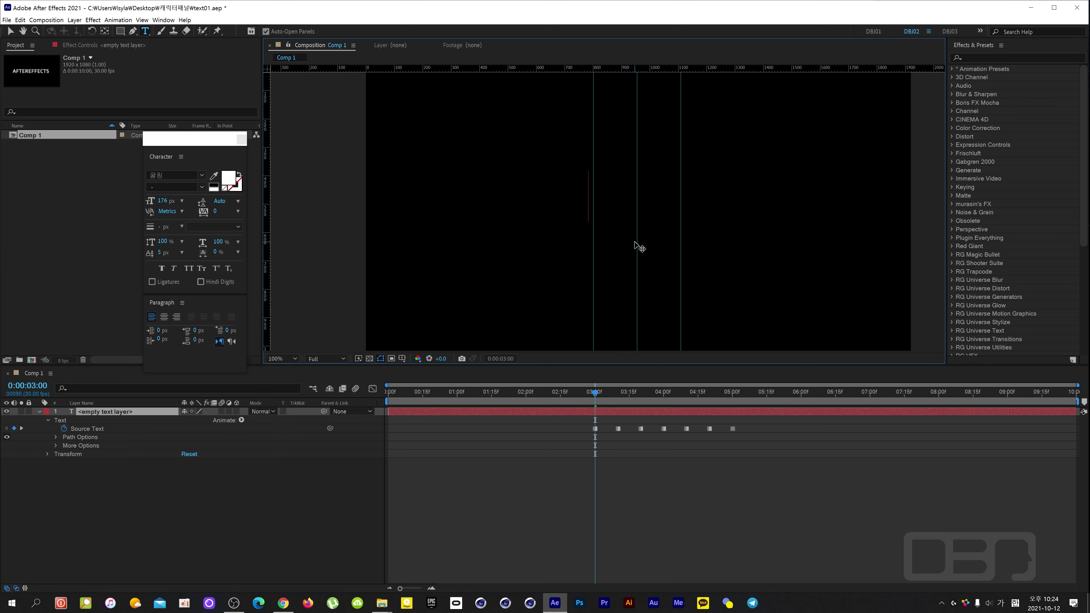
left_click(591, 439)
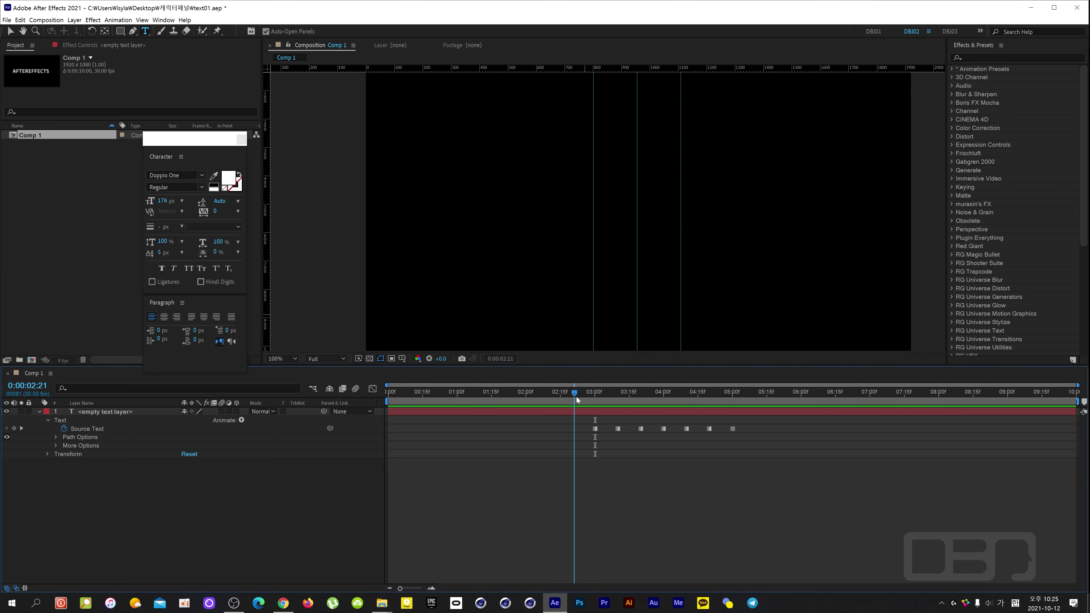
- Compress all the Source Text keyframes proportionally to span 0:00:03:00 to about 0:00:03:19, and preview the left-aligned typing from 0:00:02:29
left_click_drag(600, 397, 709, 396)
left_click_drag(755, 434, 569, 431)
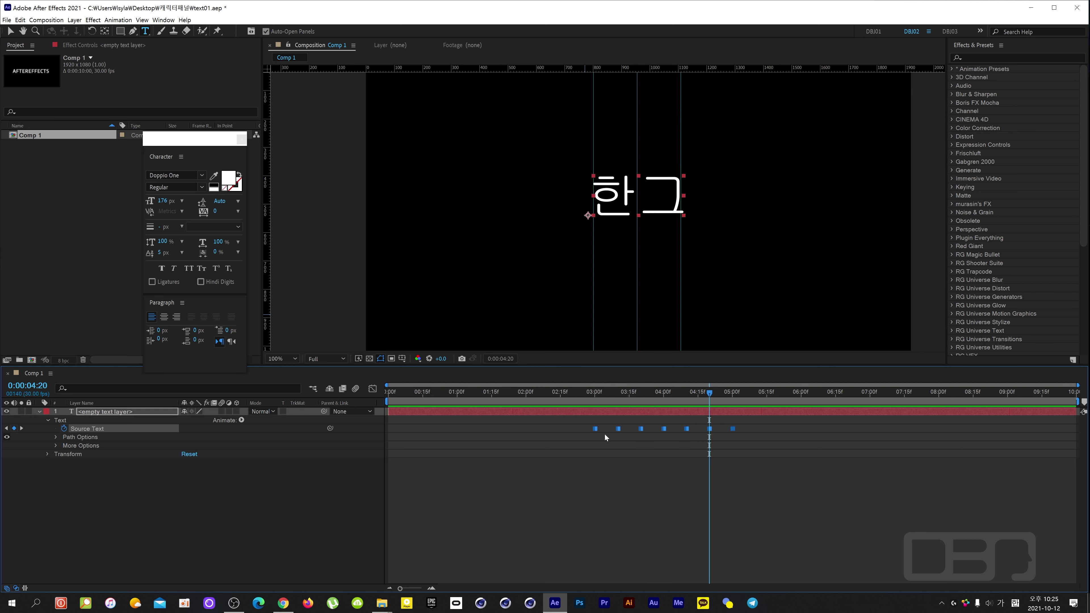
left_click_drag(732, 430, 660, 431)
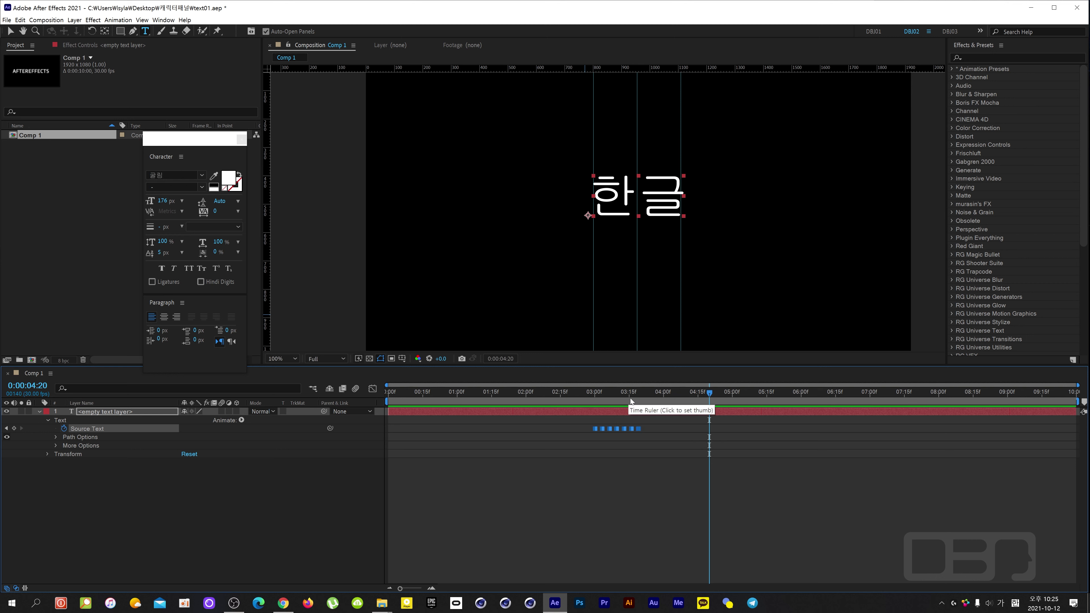
left_click_drag(635, 392, 592, 404)
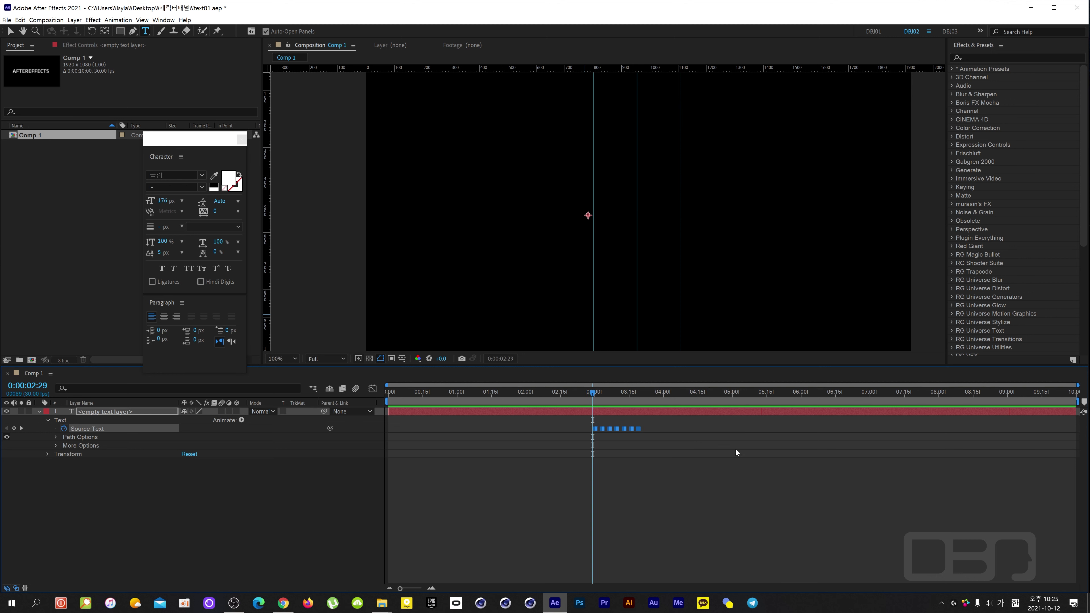
key("space")
left_click(241, 420)
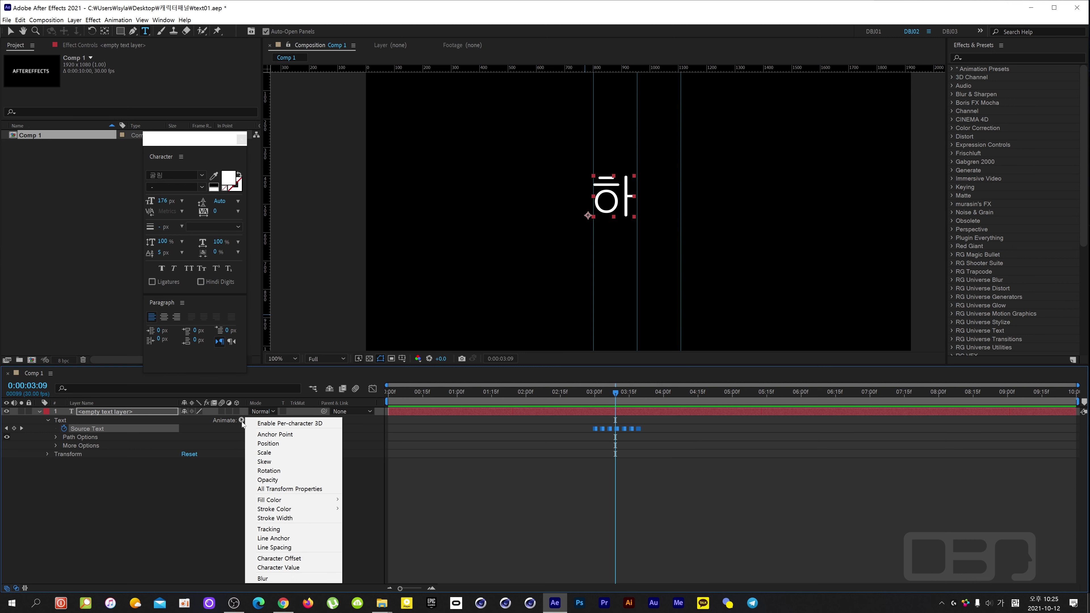
left_click(377, 456)
left_click(376, 456)
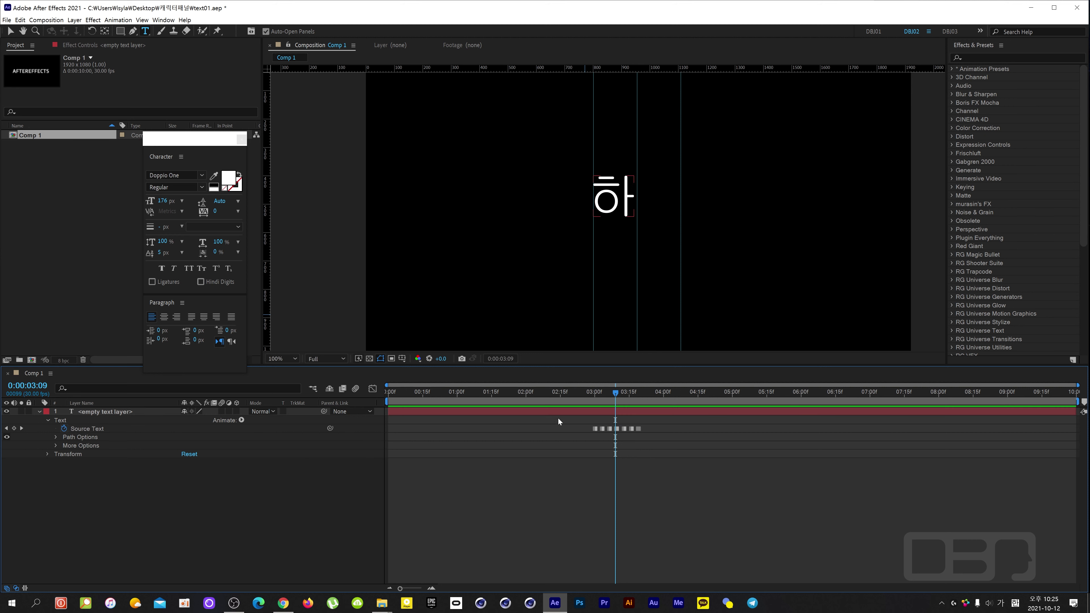